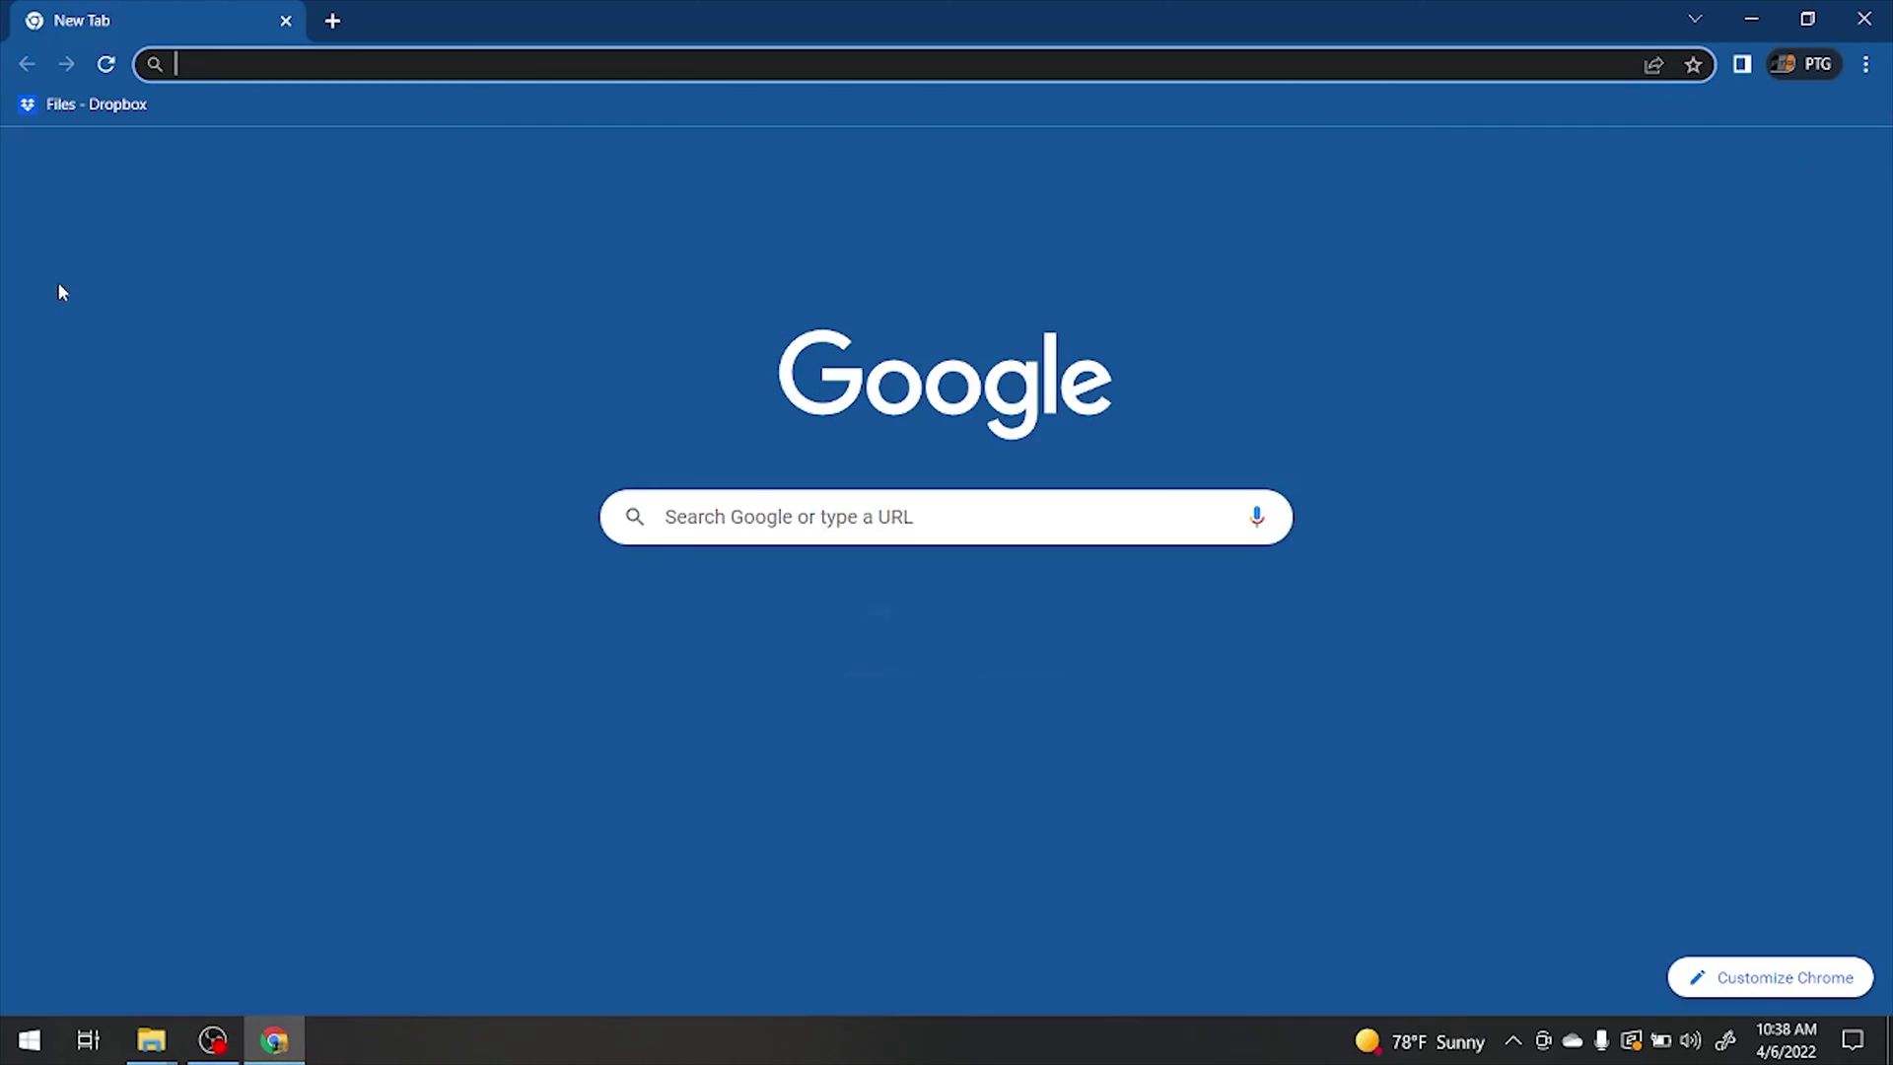
- Go to panel.verstandtuning.com and open the Create an account page
text(https://panel.versiontuning.com/)
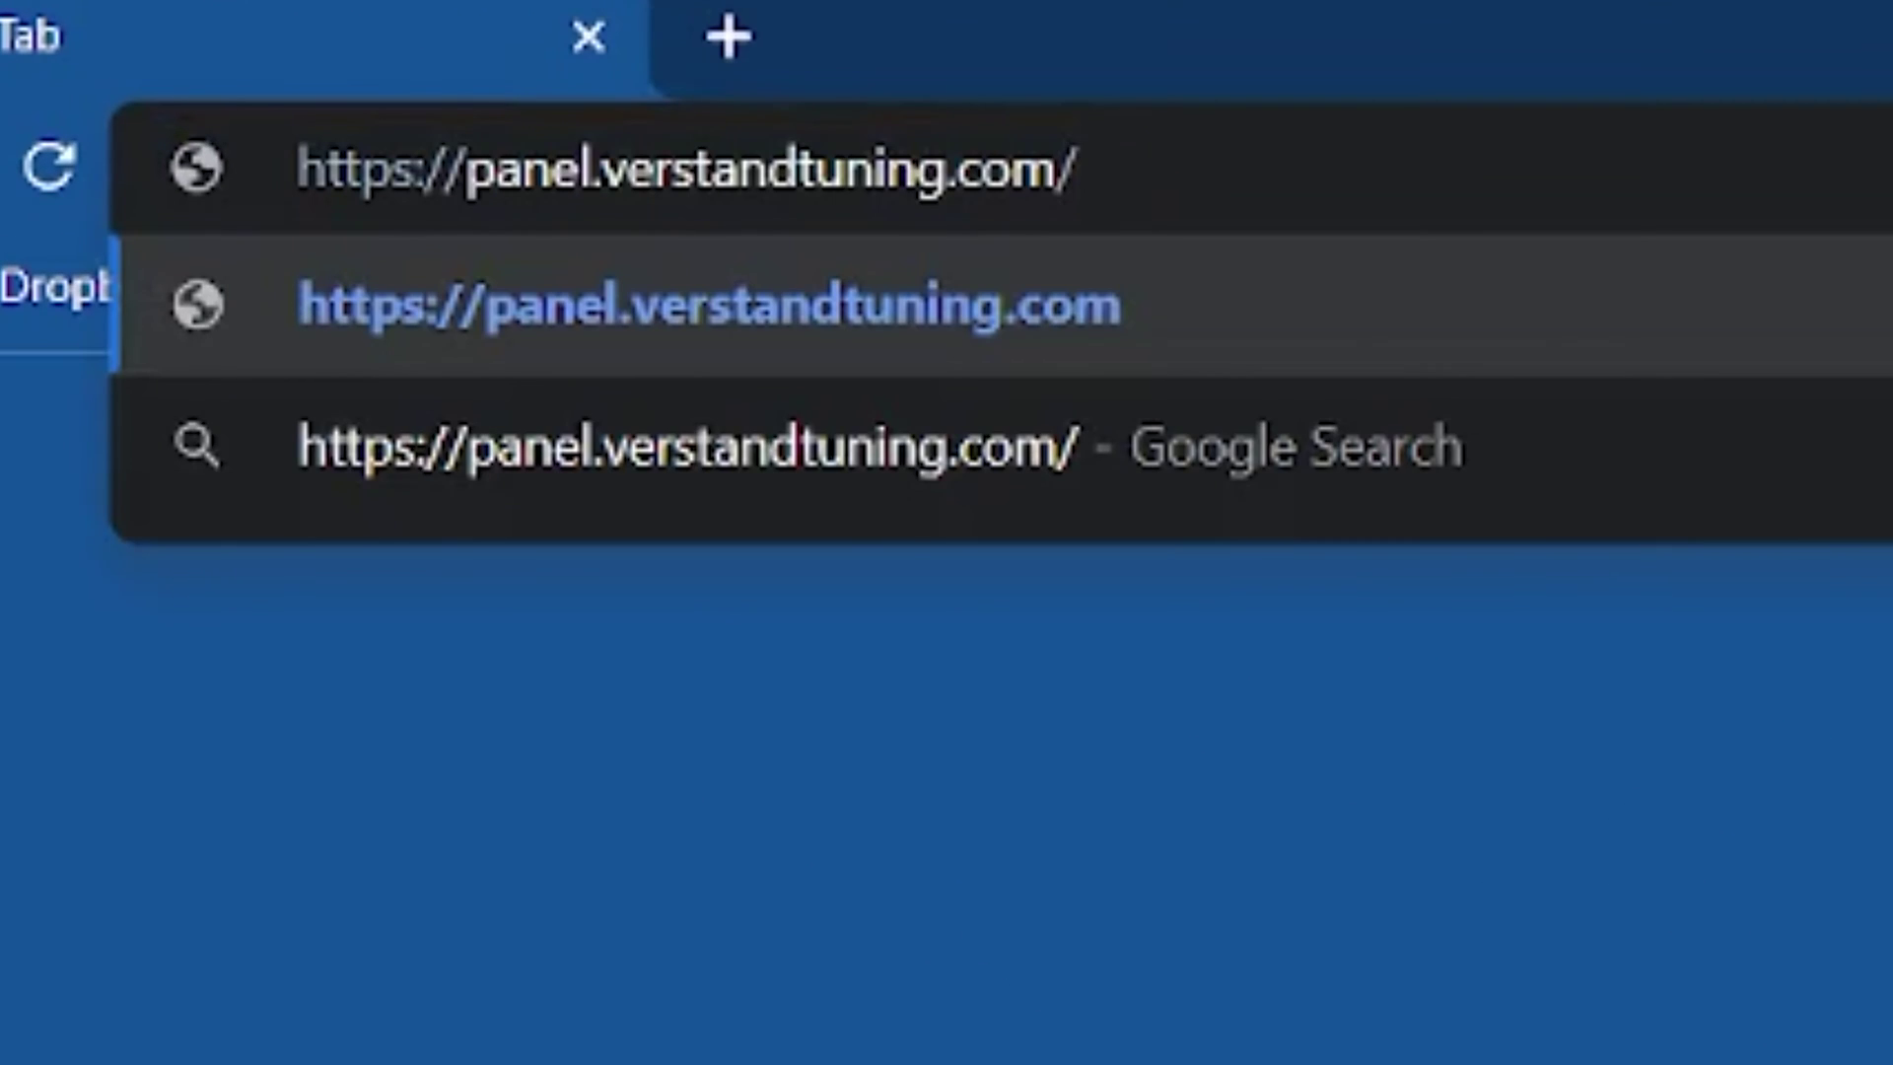
key(Return)
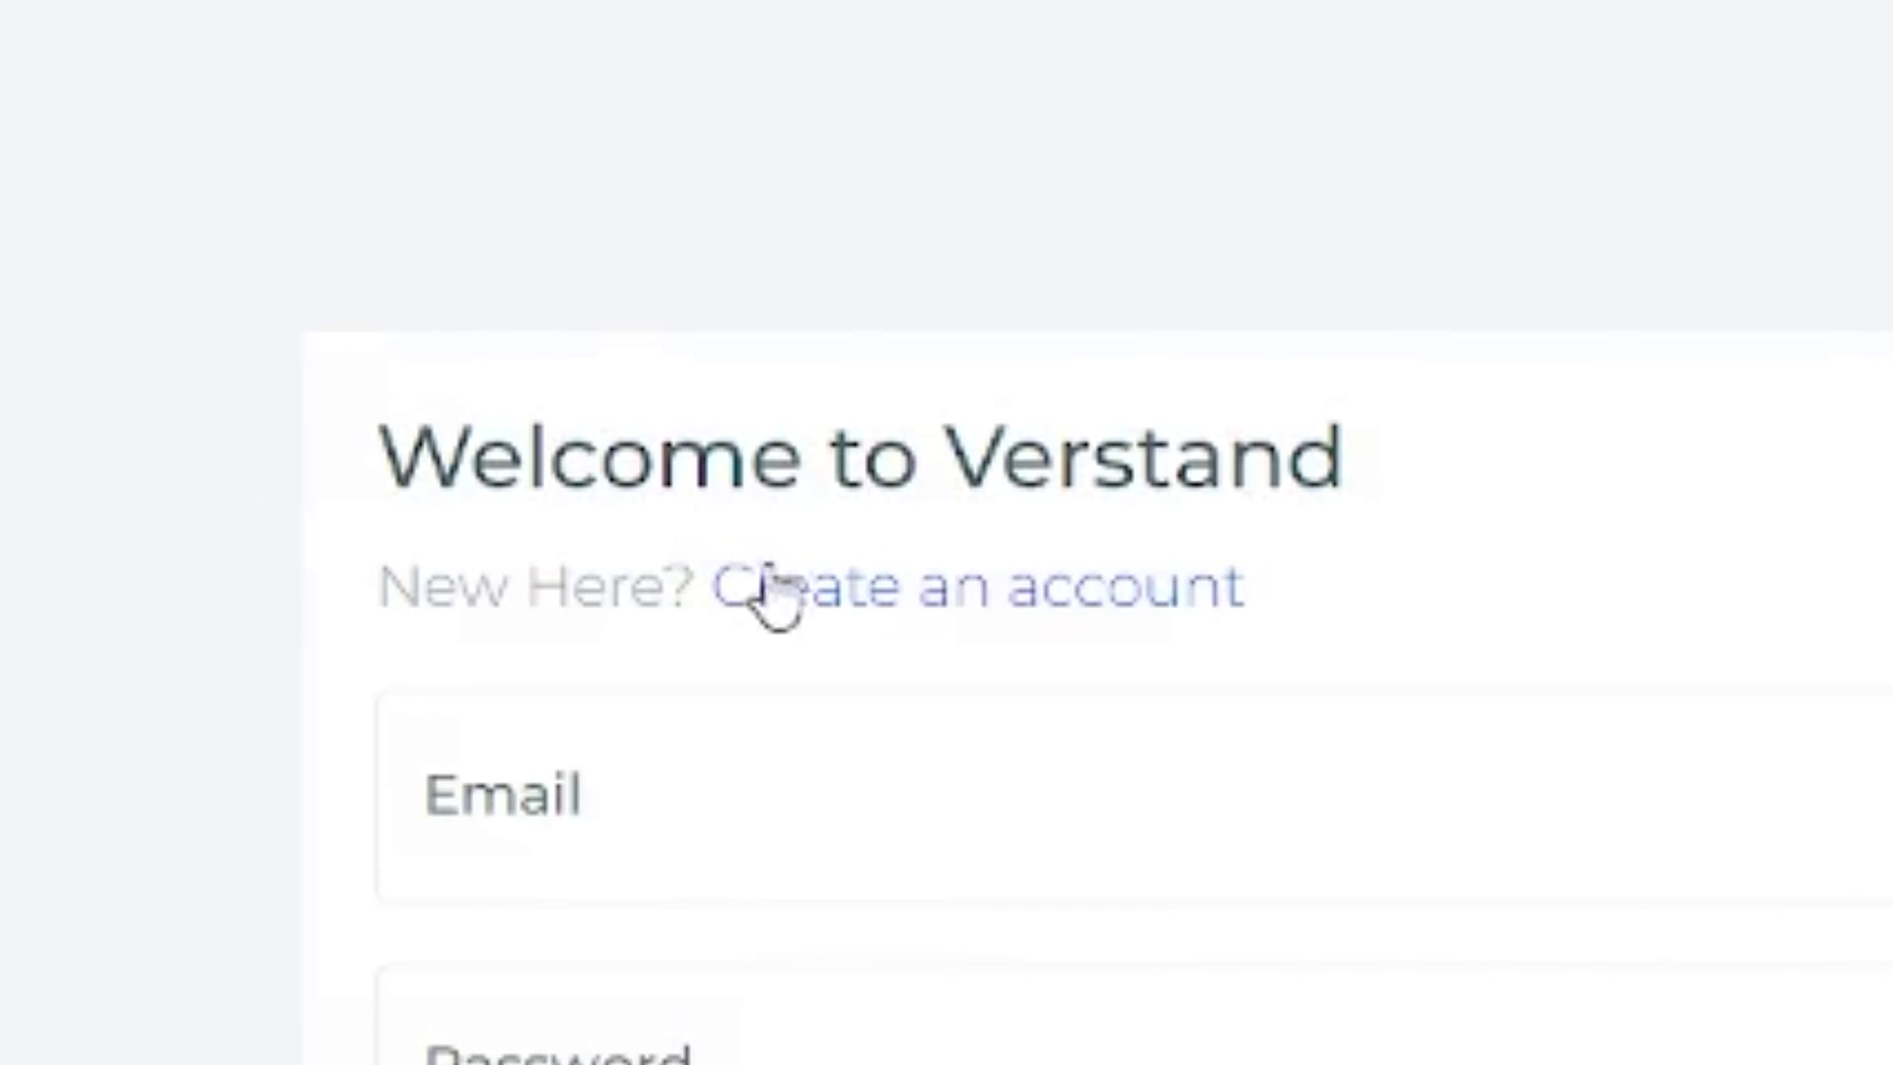
click(774, 590)
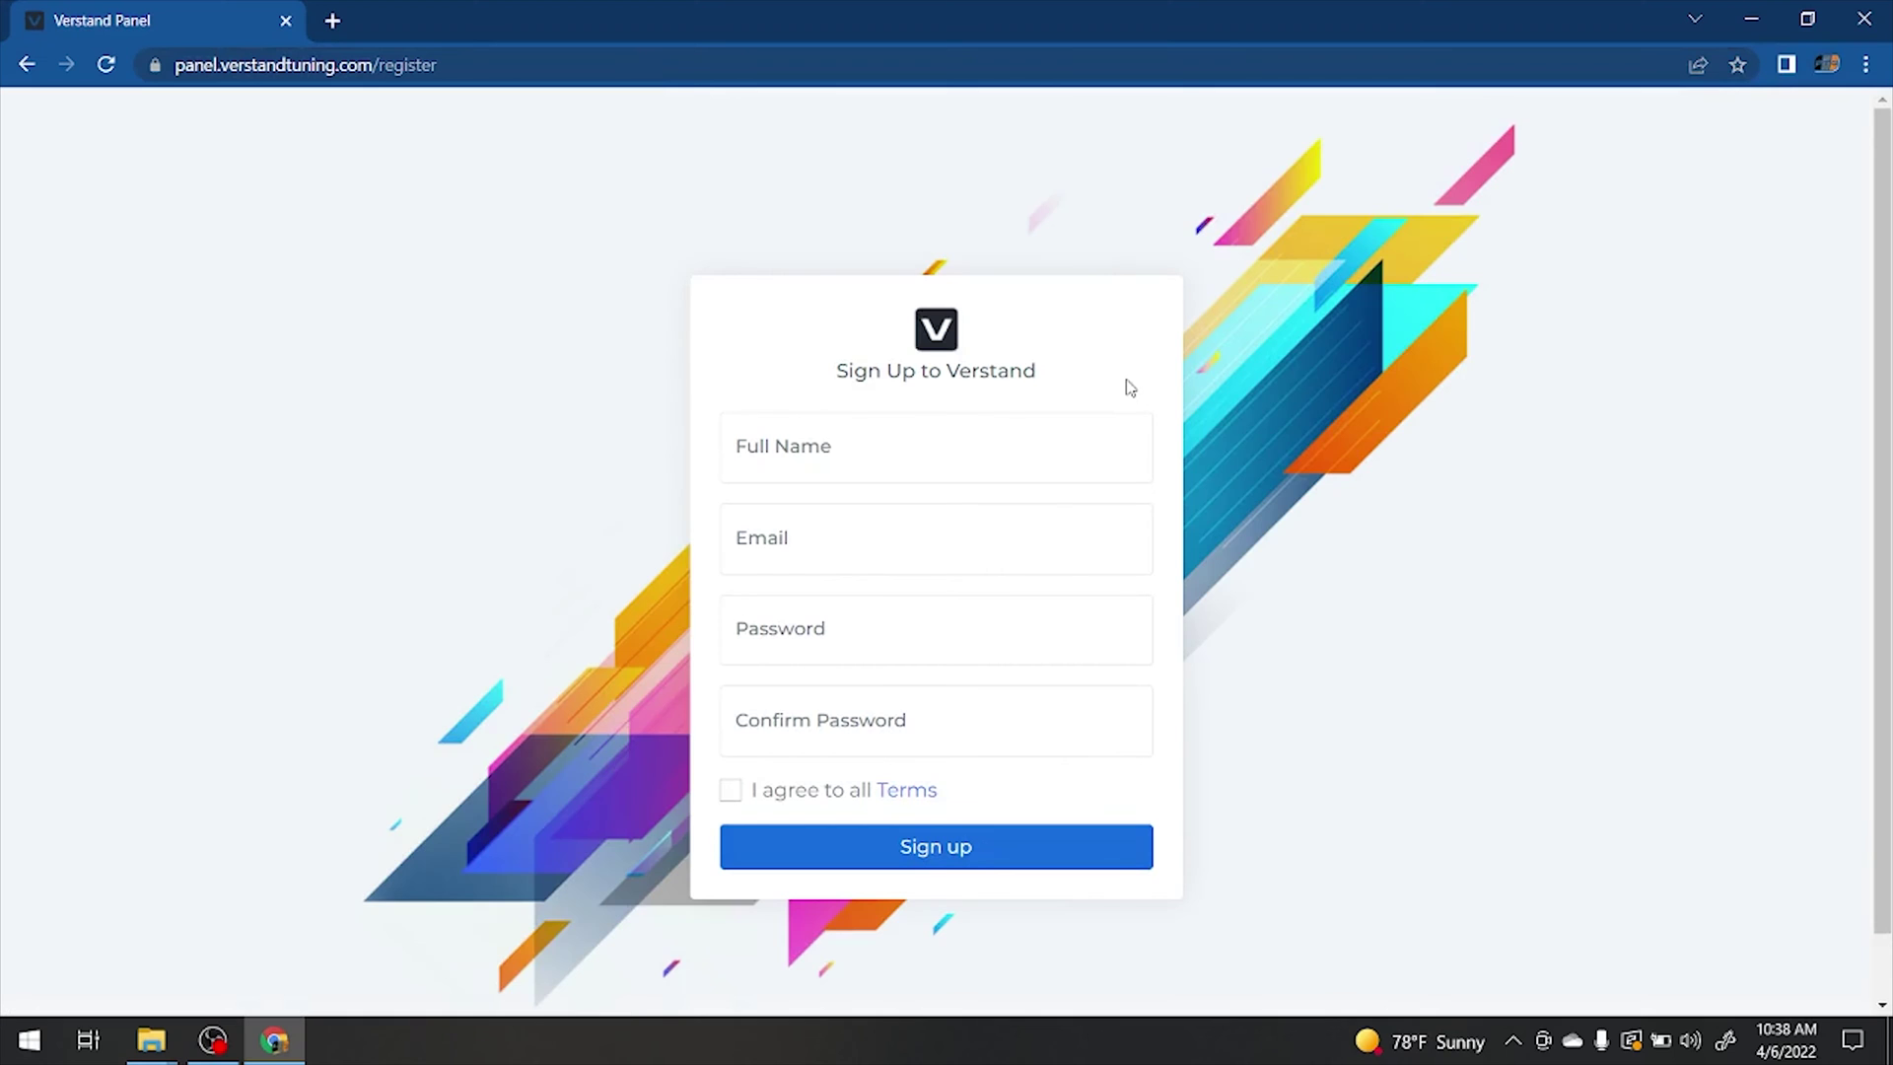
- Fill in the user's full name, e-mail and password, accept the terms, and sign up
click(943, 444)
text(John Smith)
click(857, 549)
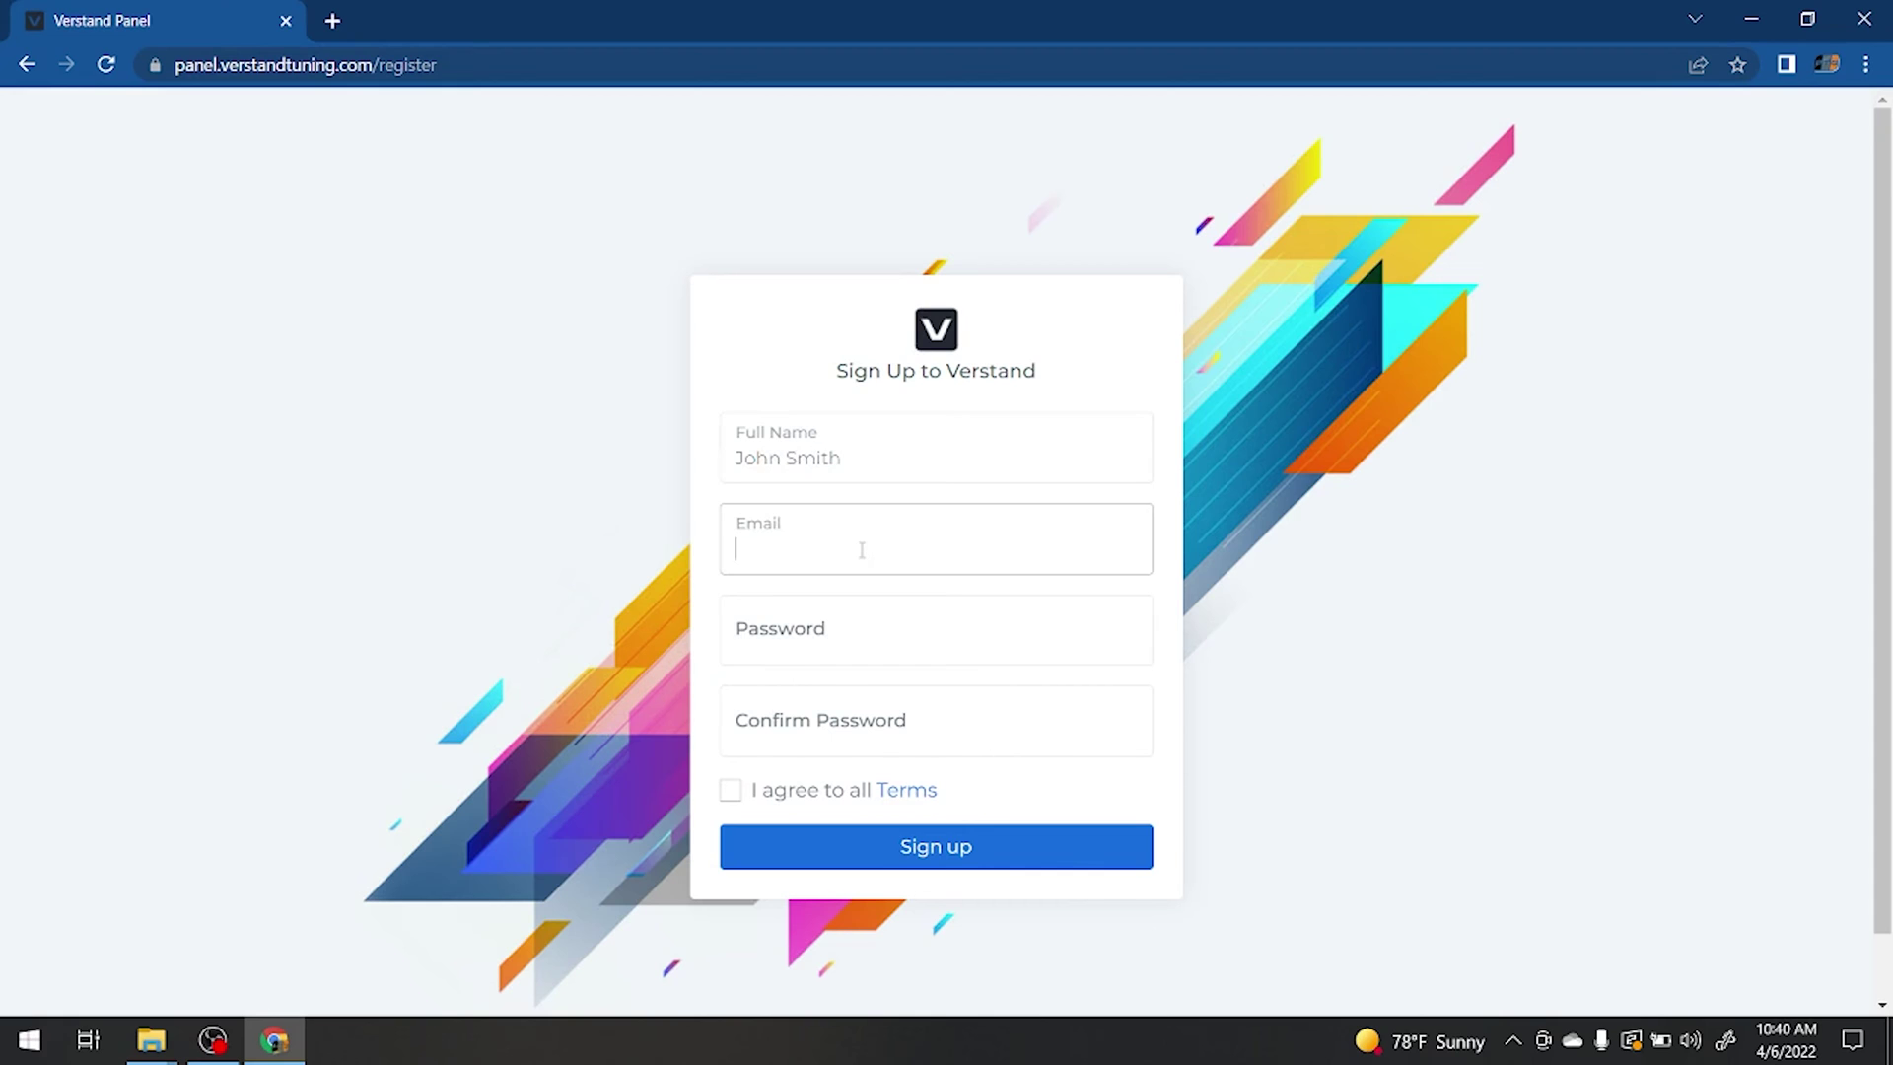
key(ctrl+v)
click(839, 639)
click(780, 731)
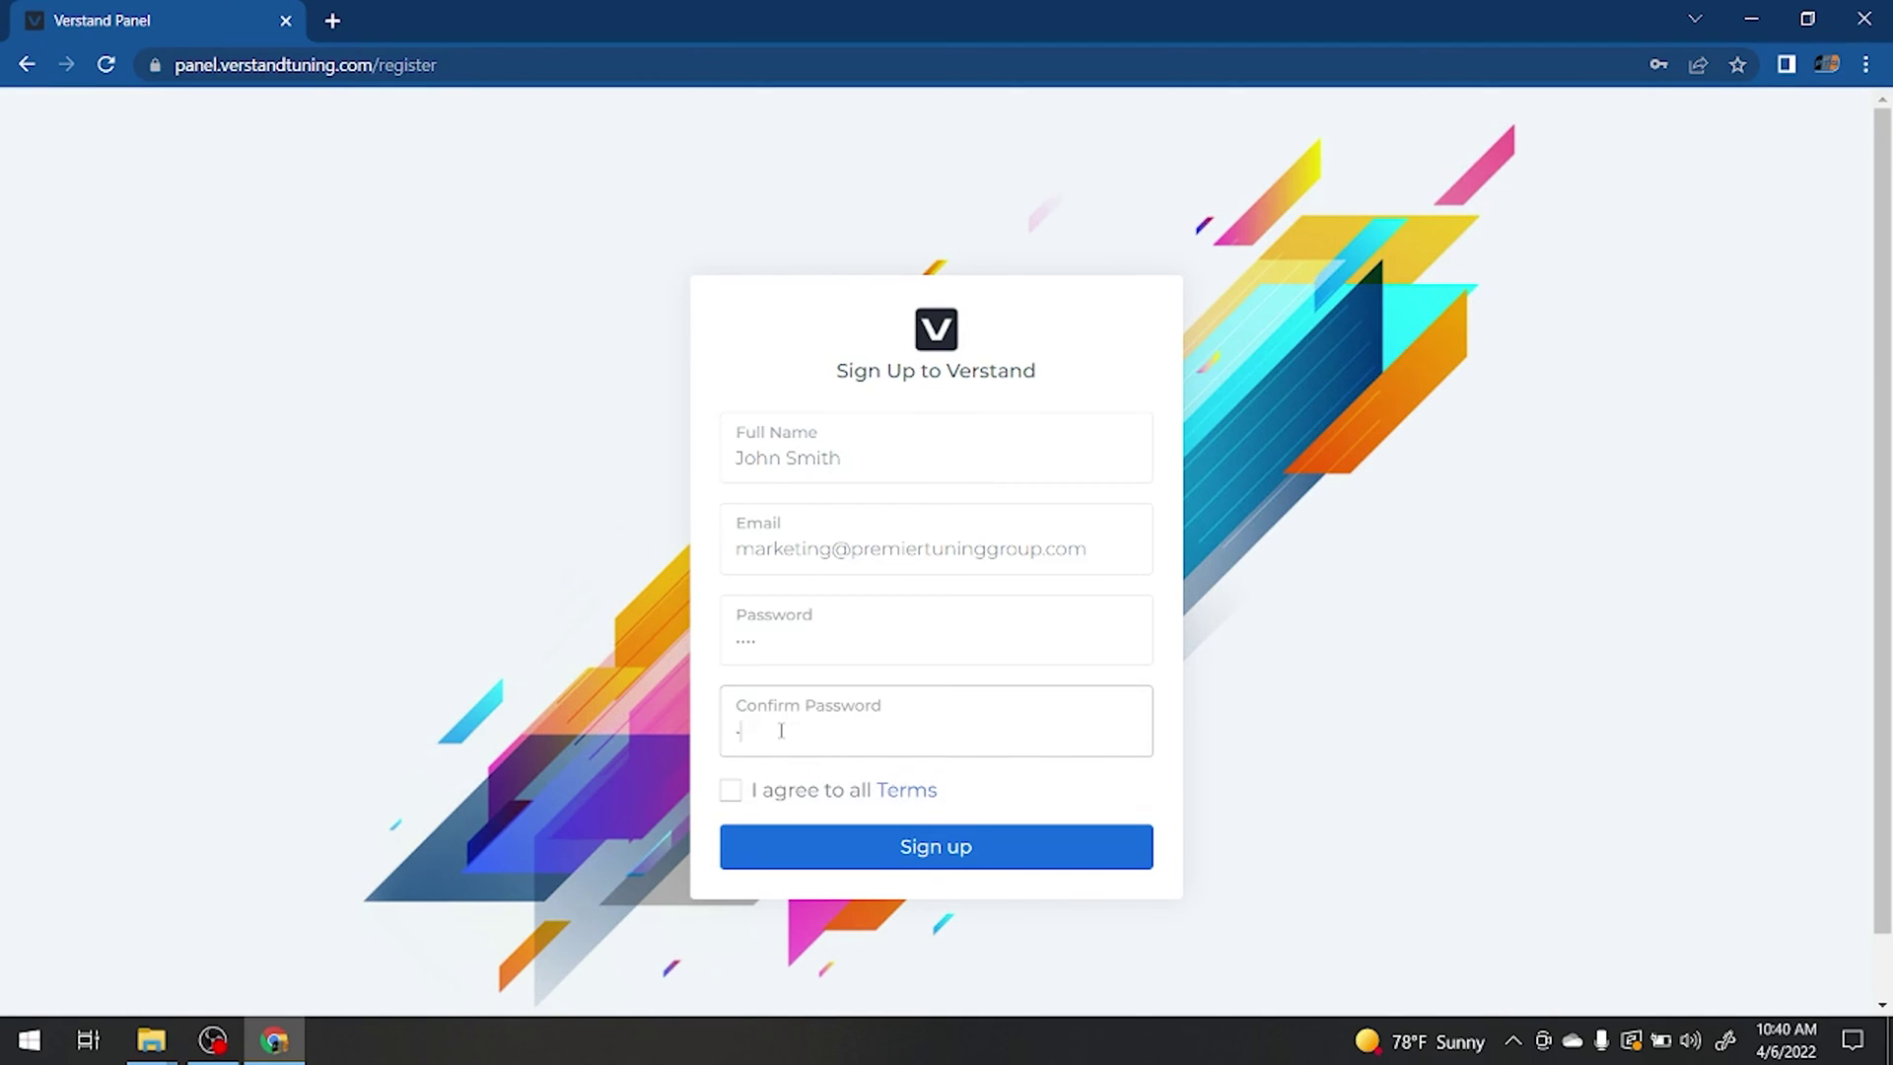
click(731, 794)
click(826, 854)
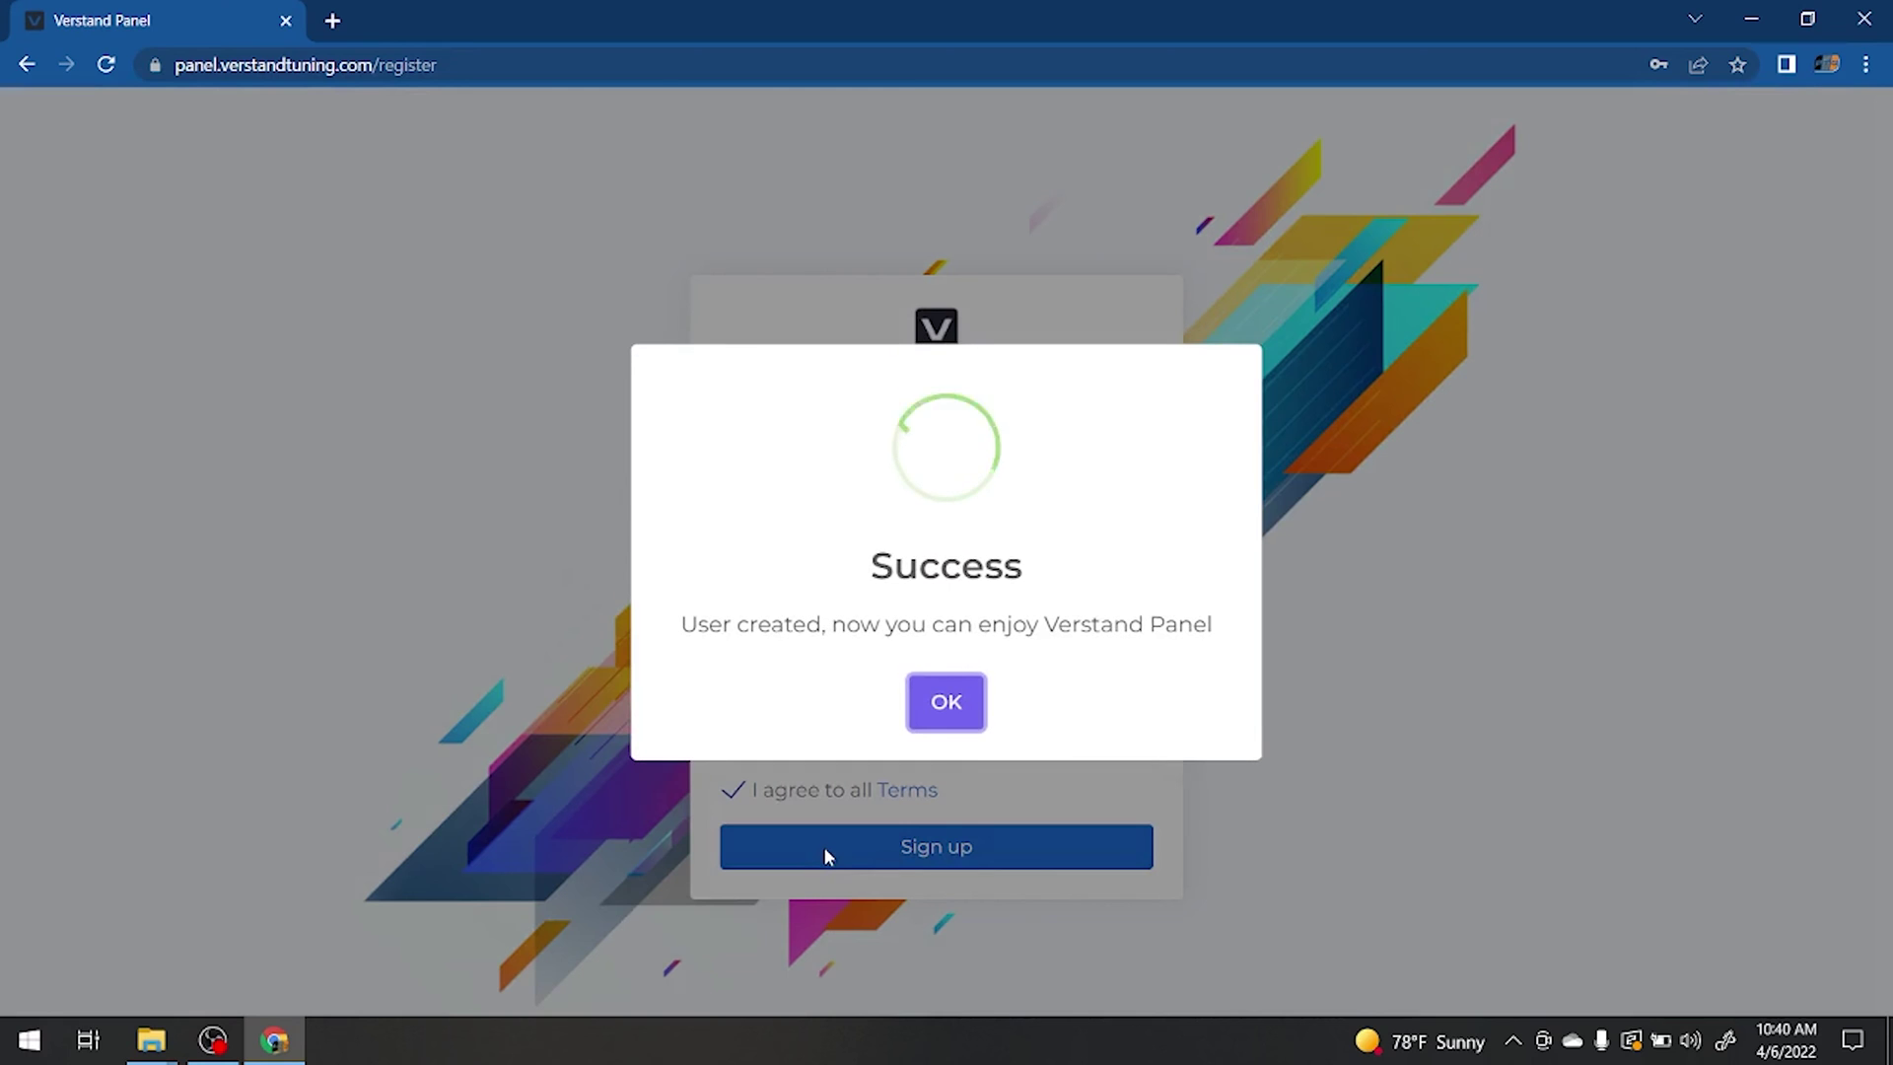
click(949, 711)
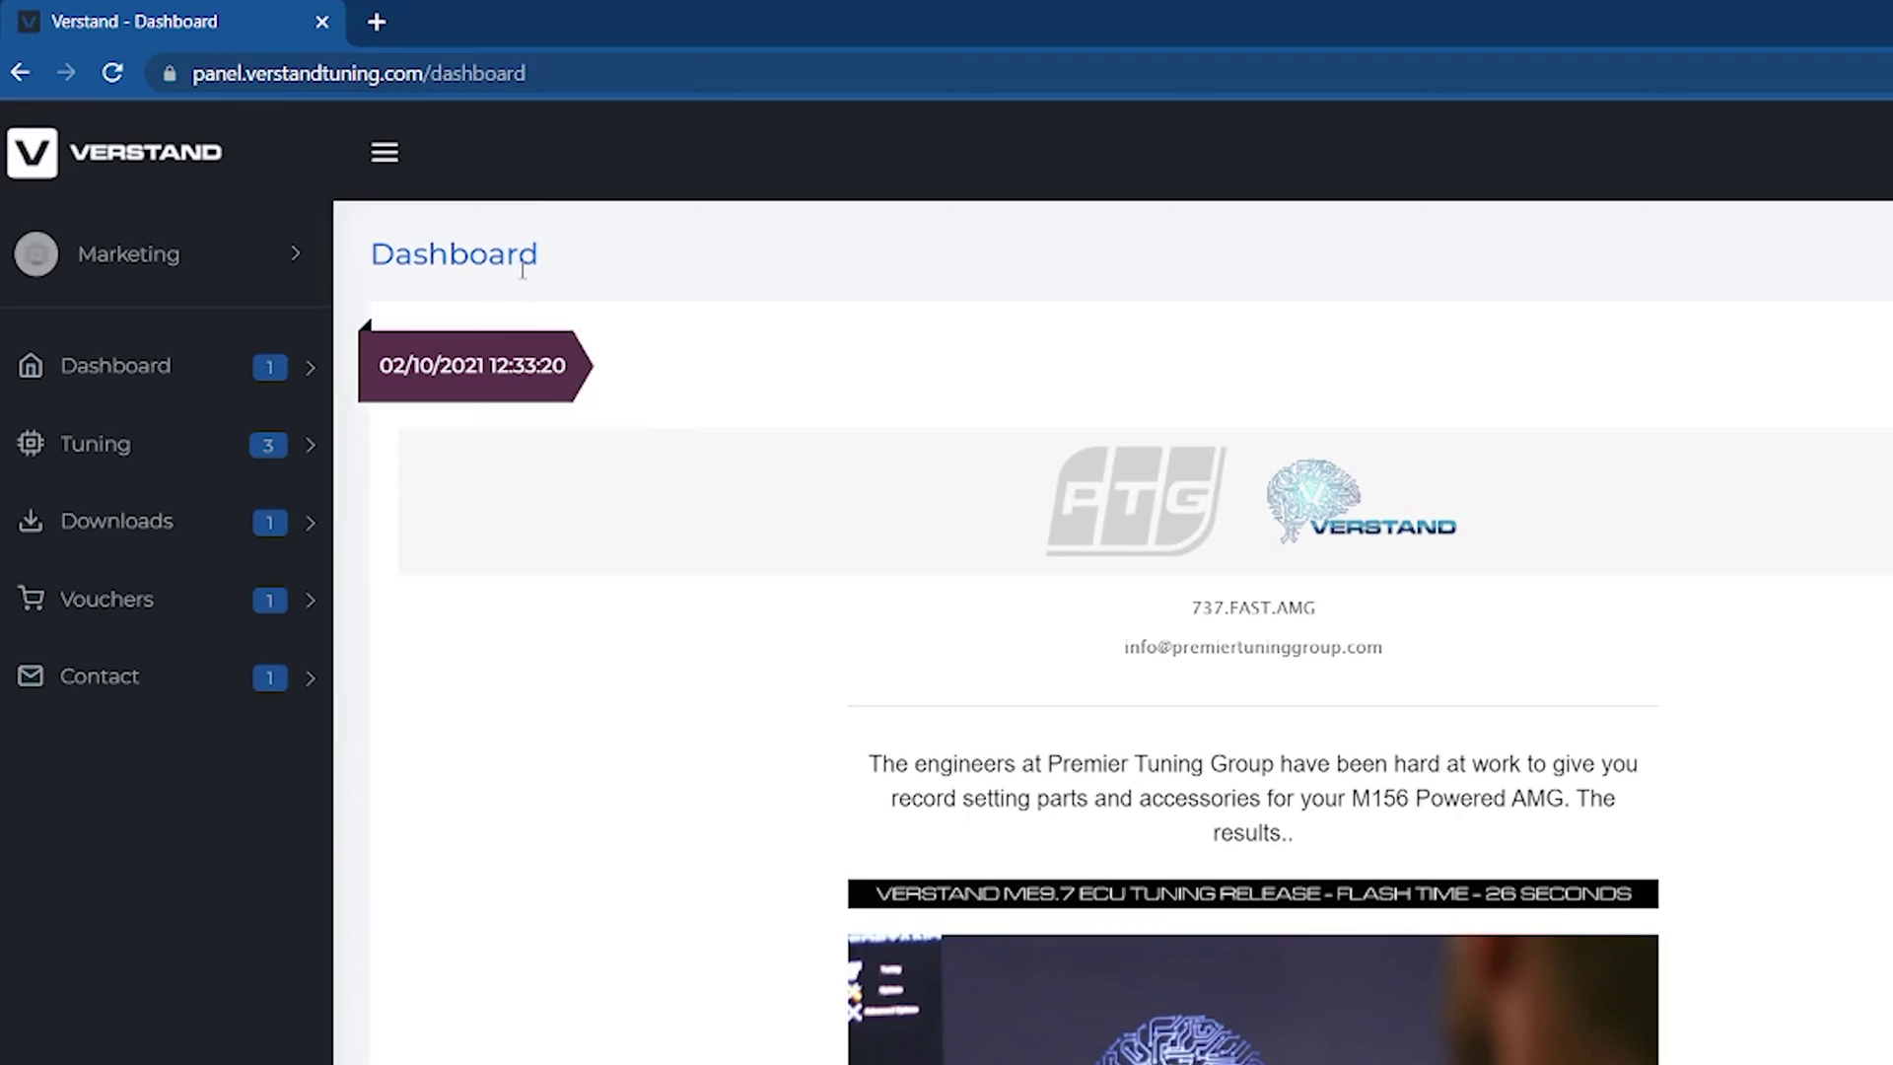
- Scroll through the dashboard news, then open the Tuning Files list
scroll(1757, 362, down, 3)
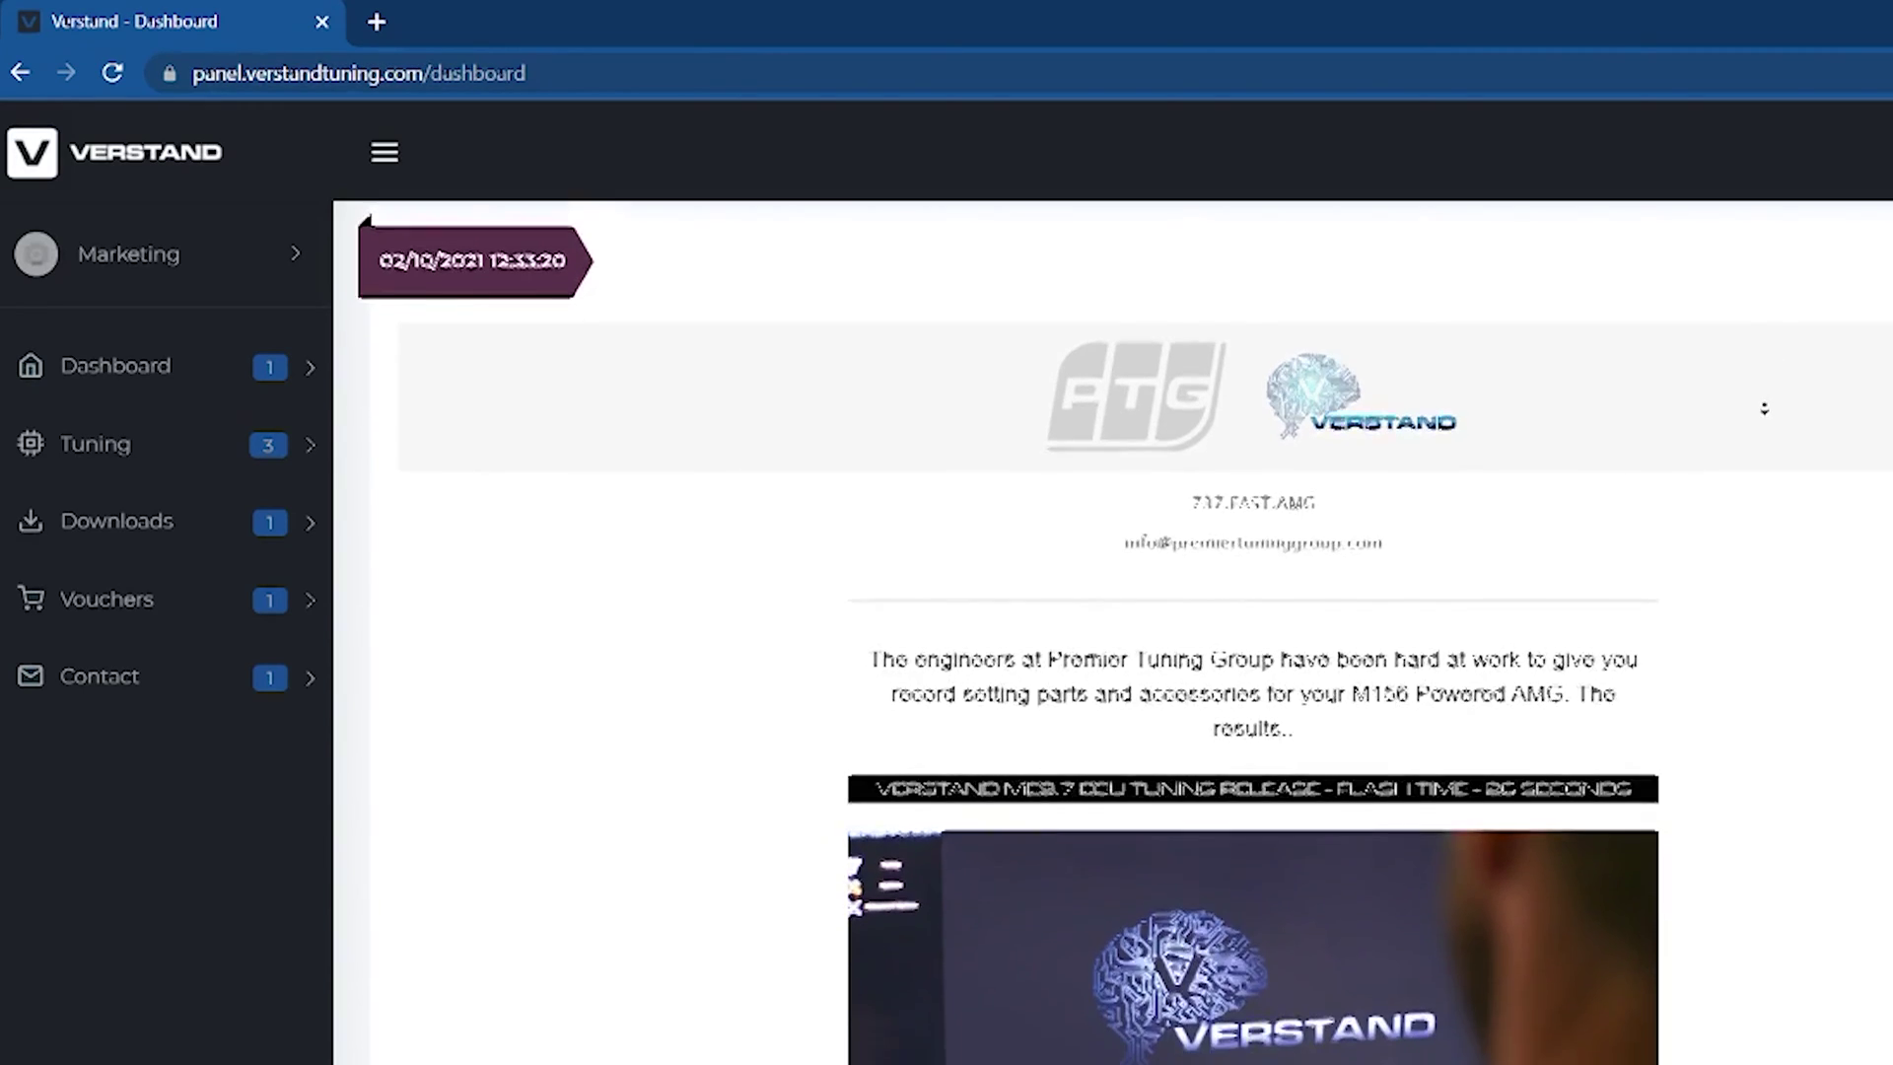
scroll(1766, 424, down, 5)
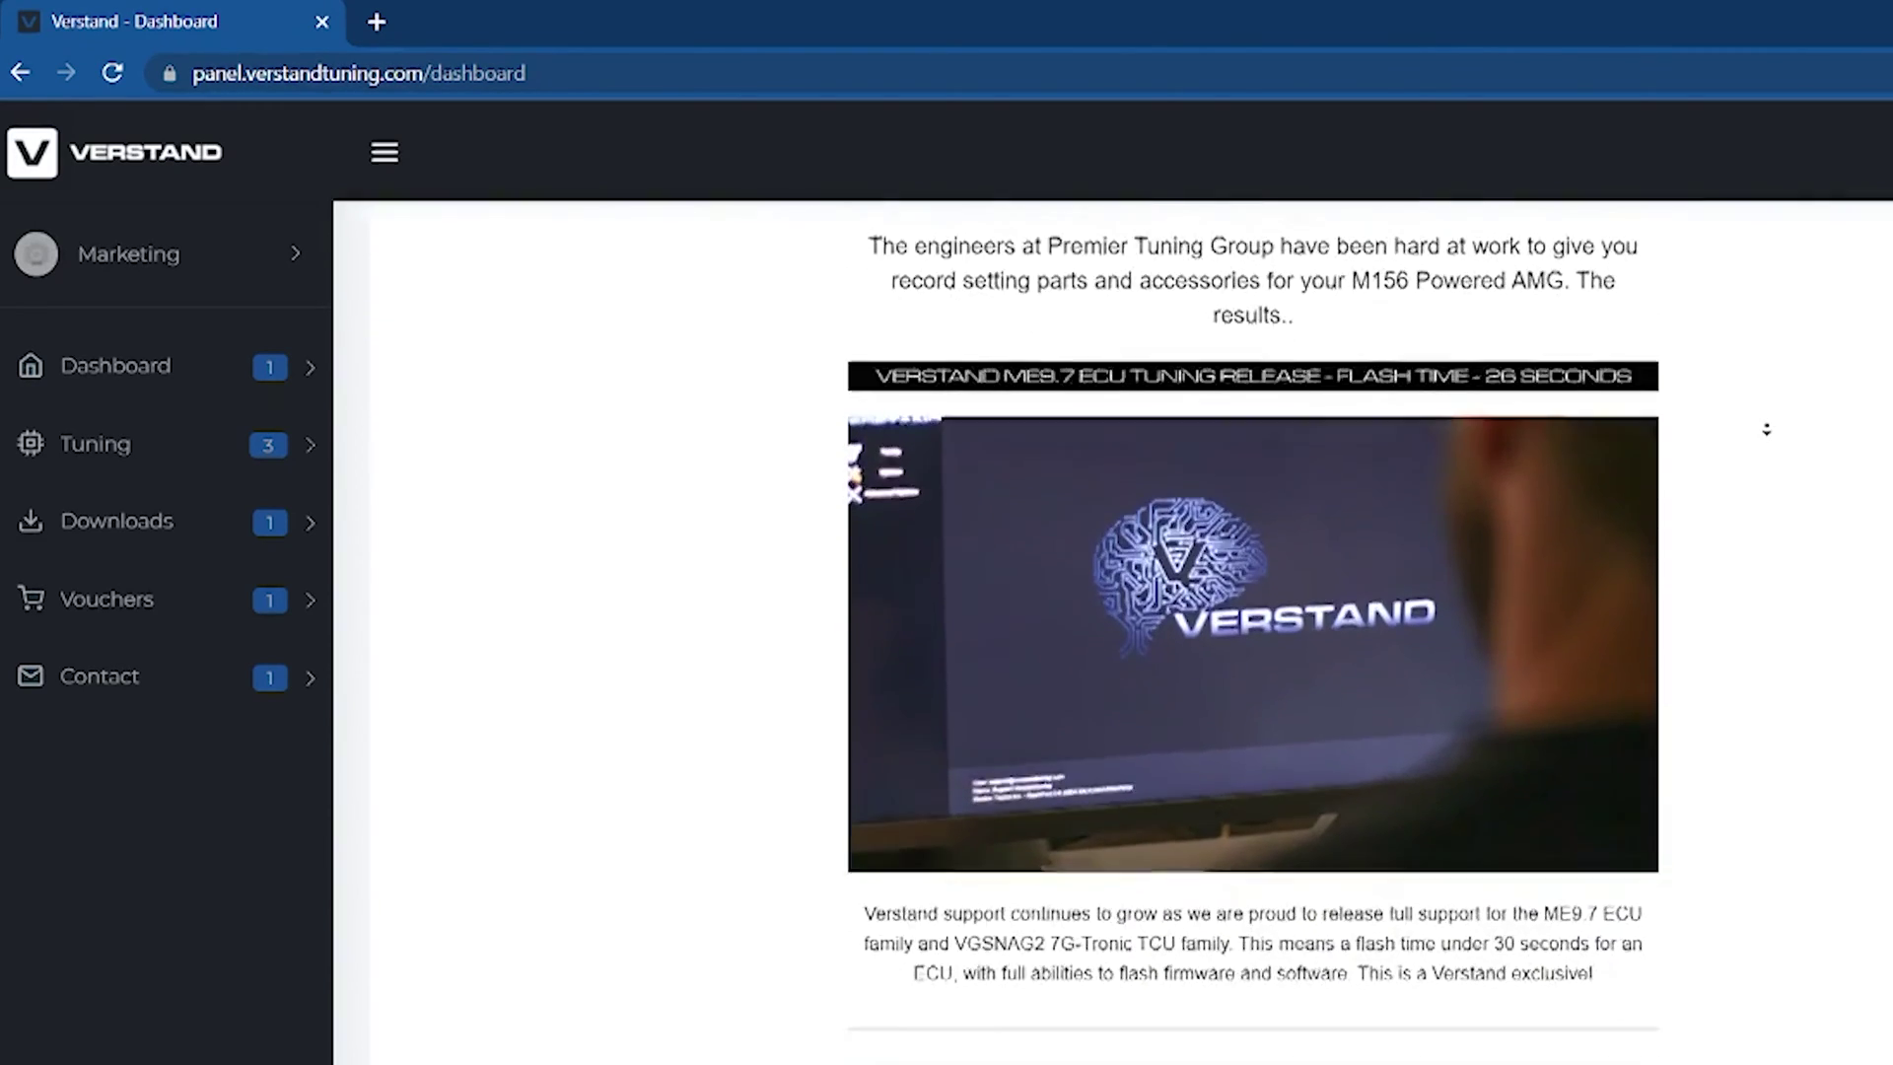
scroll(1765, 429, down, 5)
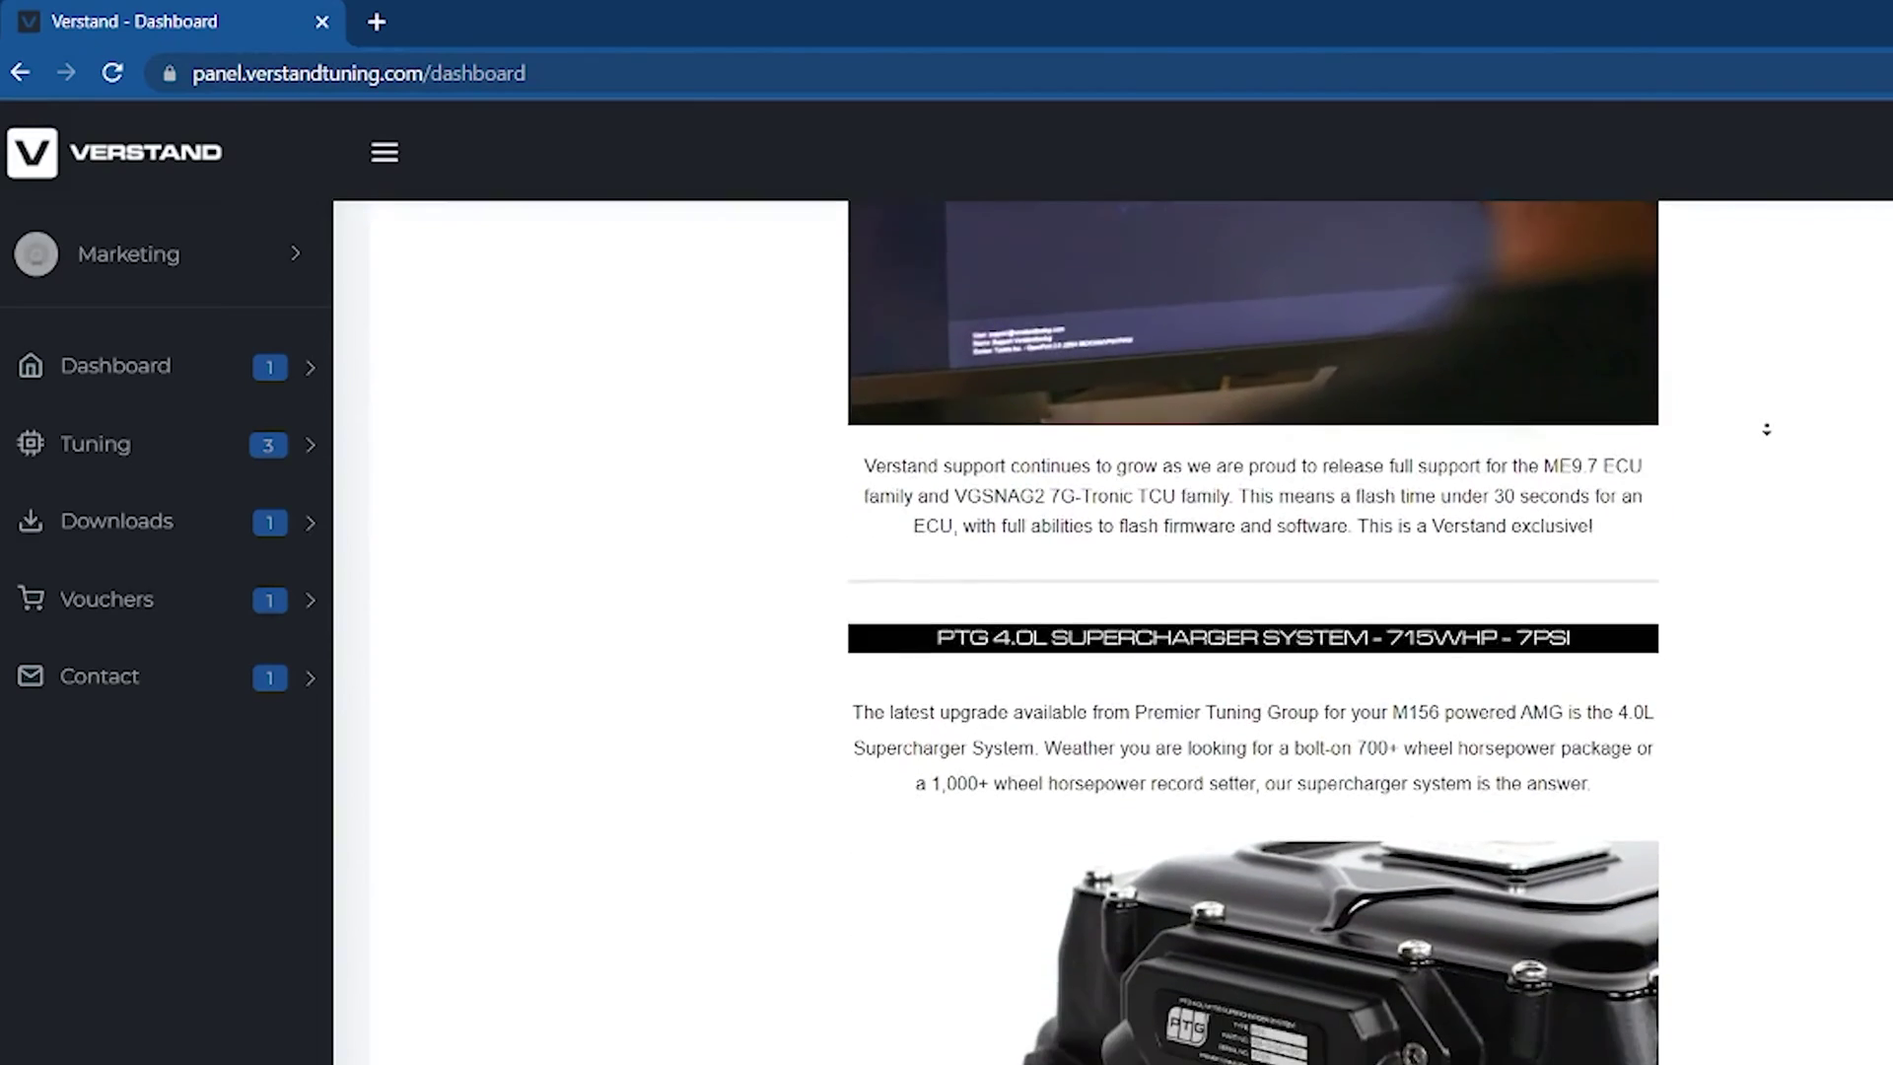
scroll(1766, 429, down, 8)
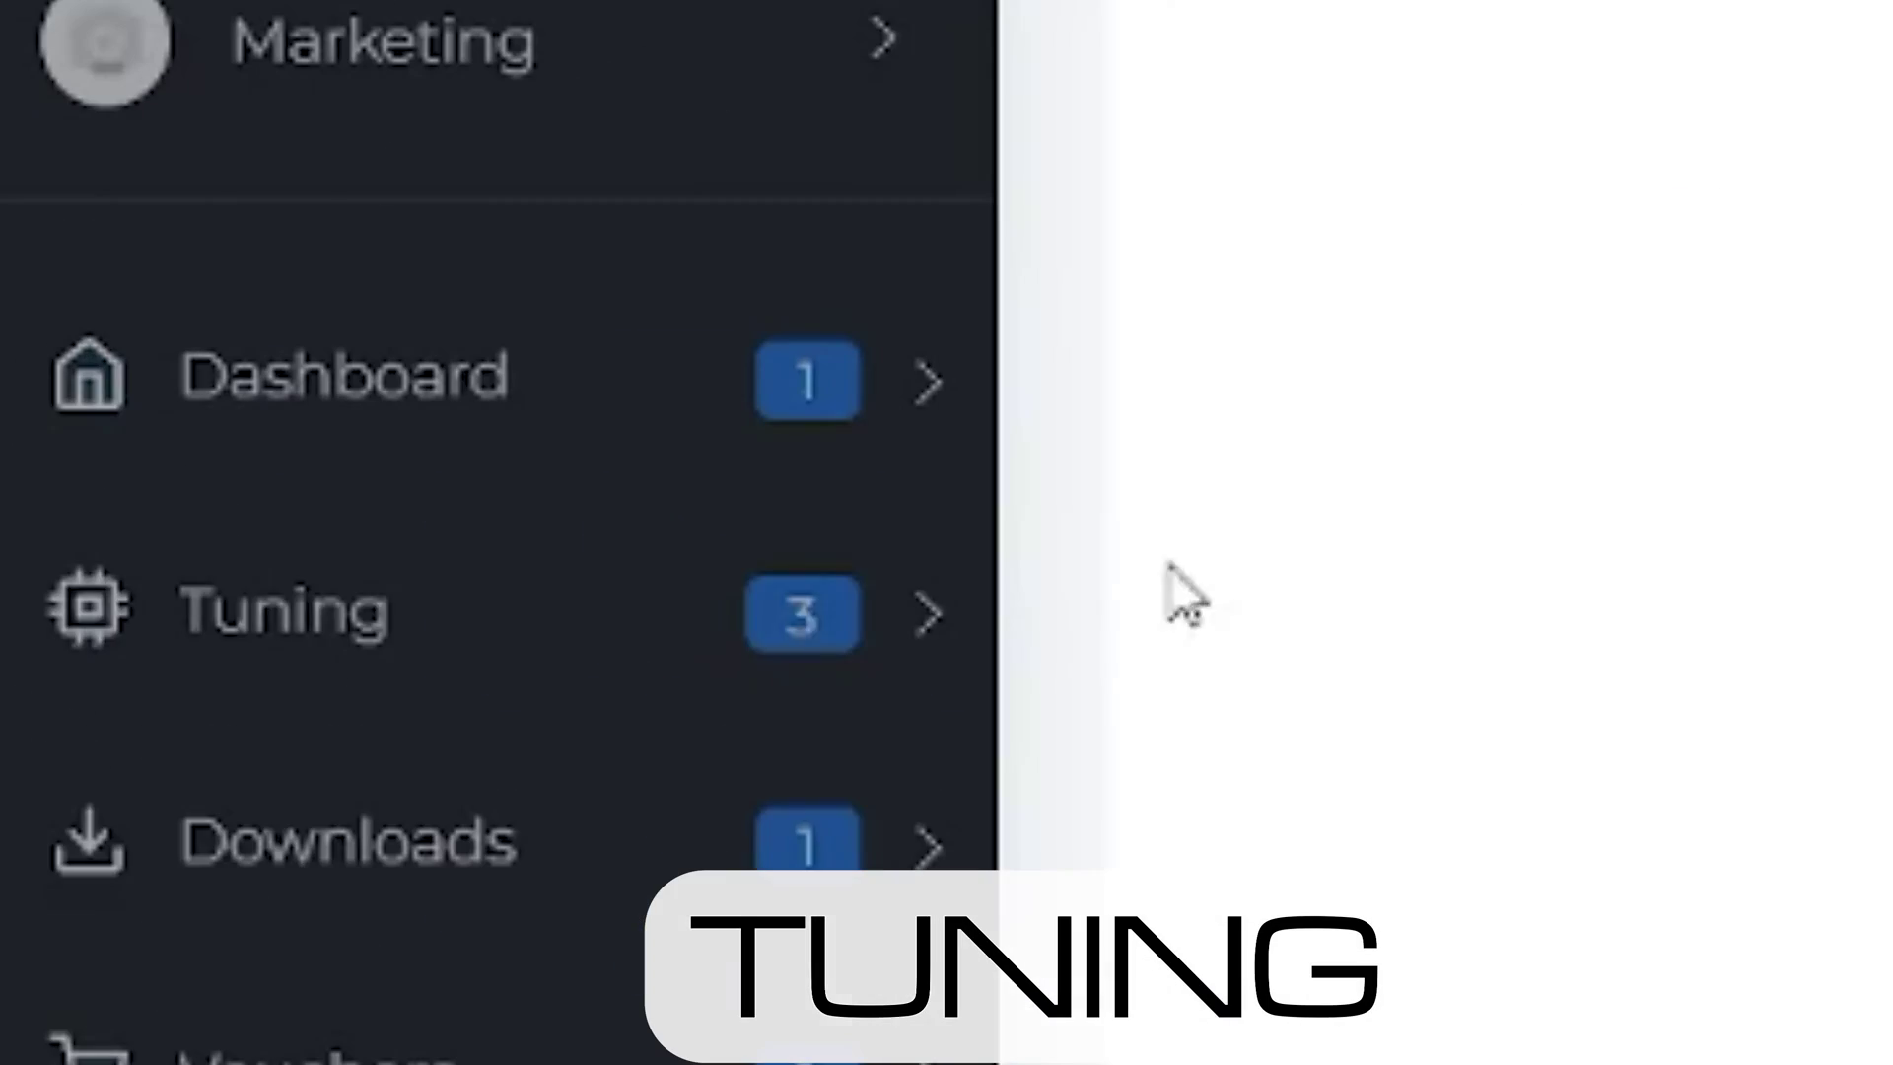
click(294, 600)
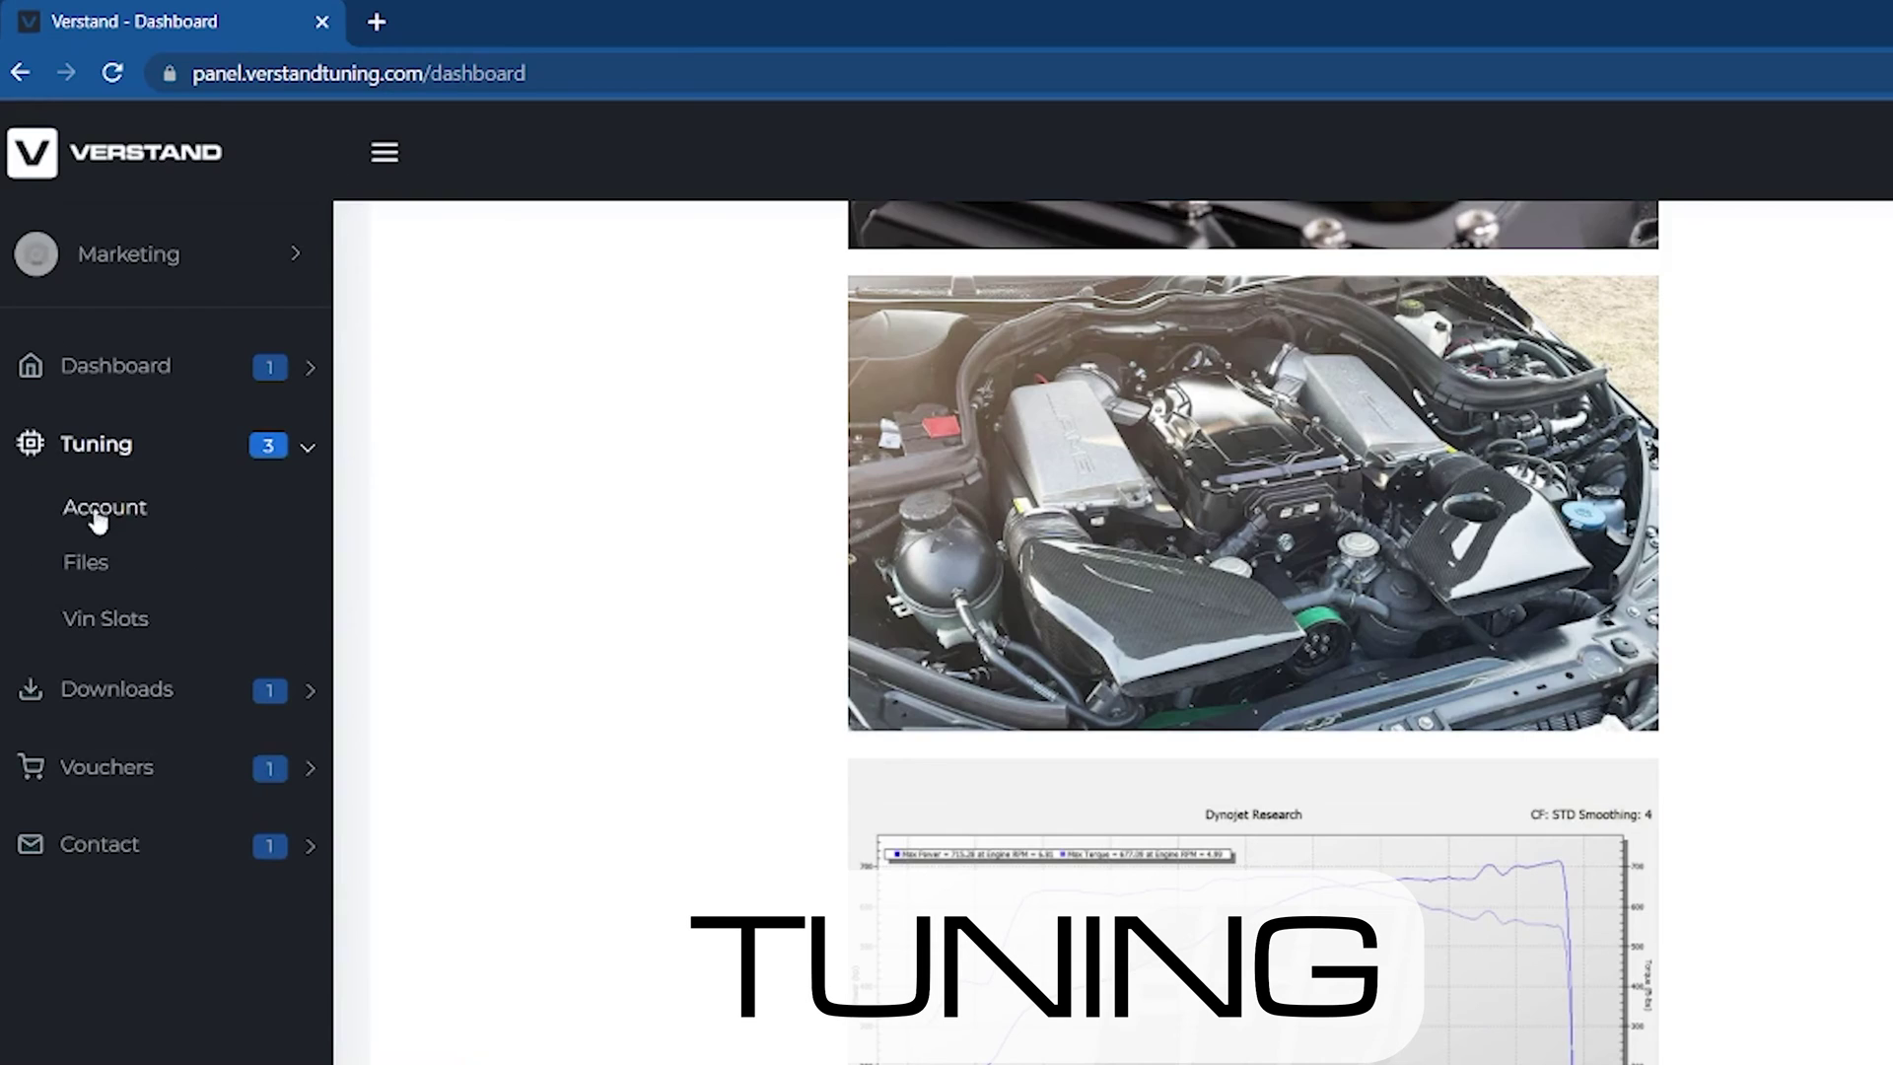
click(86, 560)
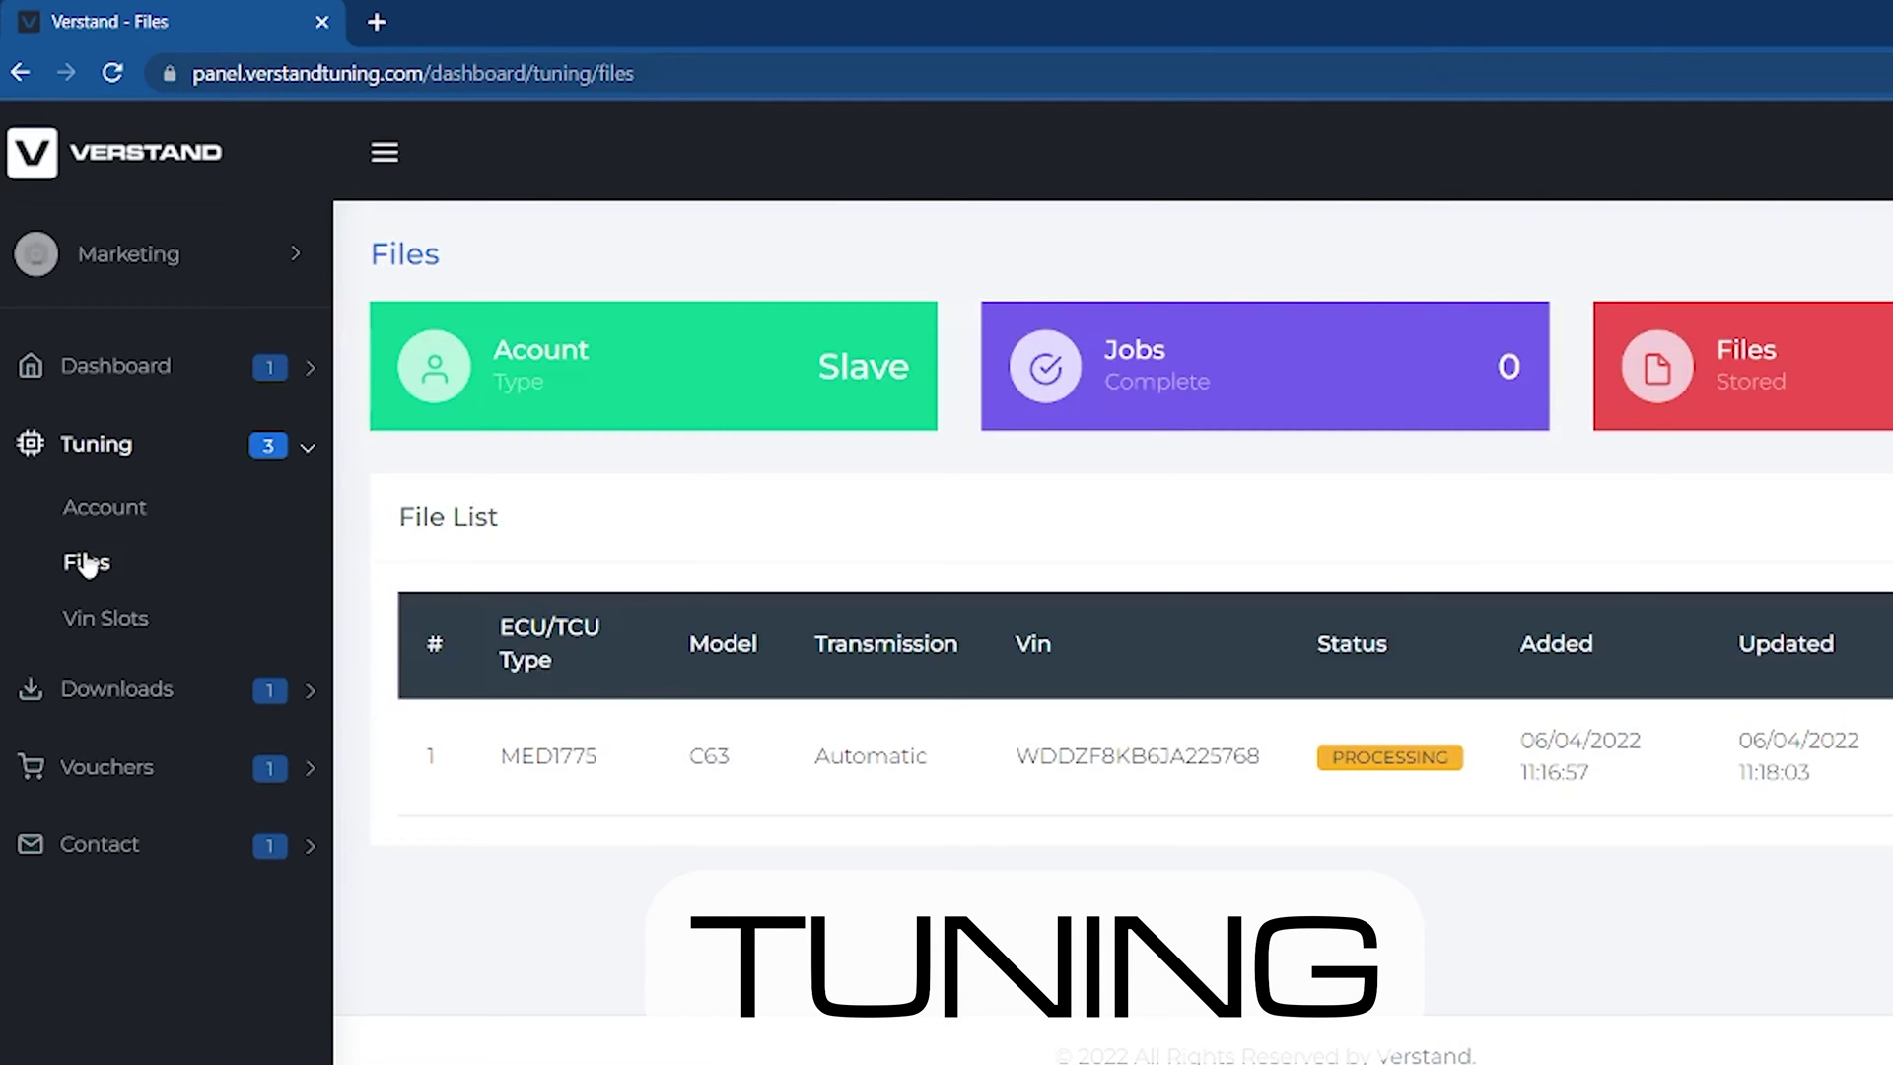
- Check the Slave account type on the Account page, then go to Files and Vin Slots
click(106, 506)
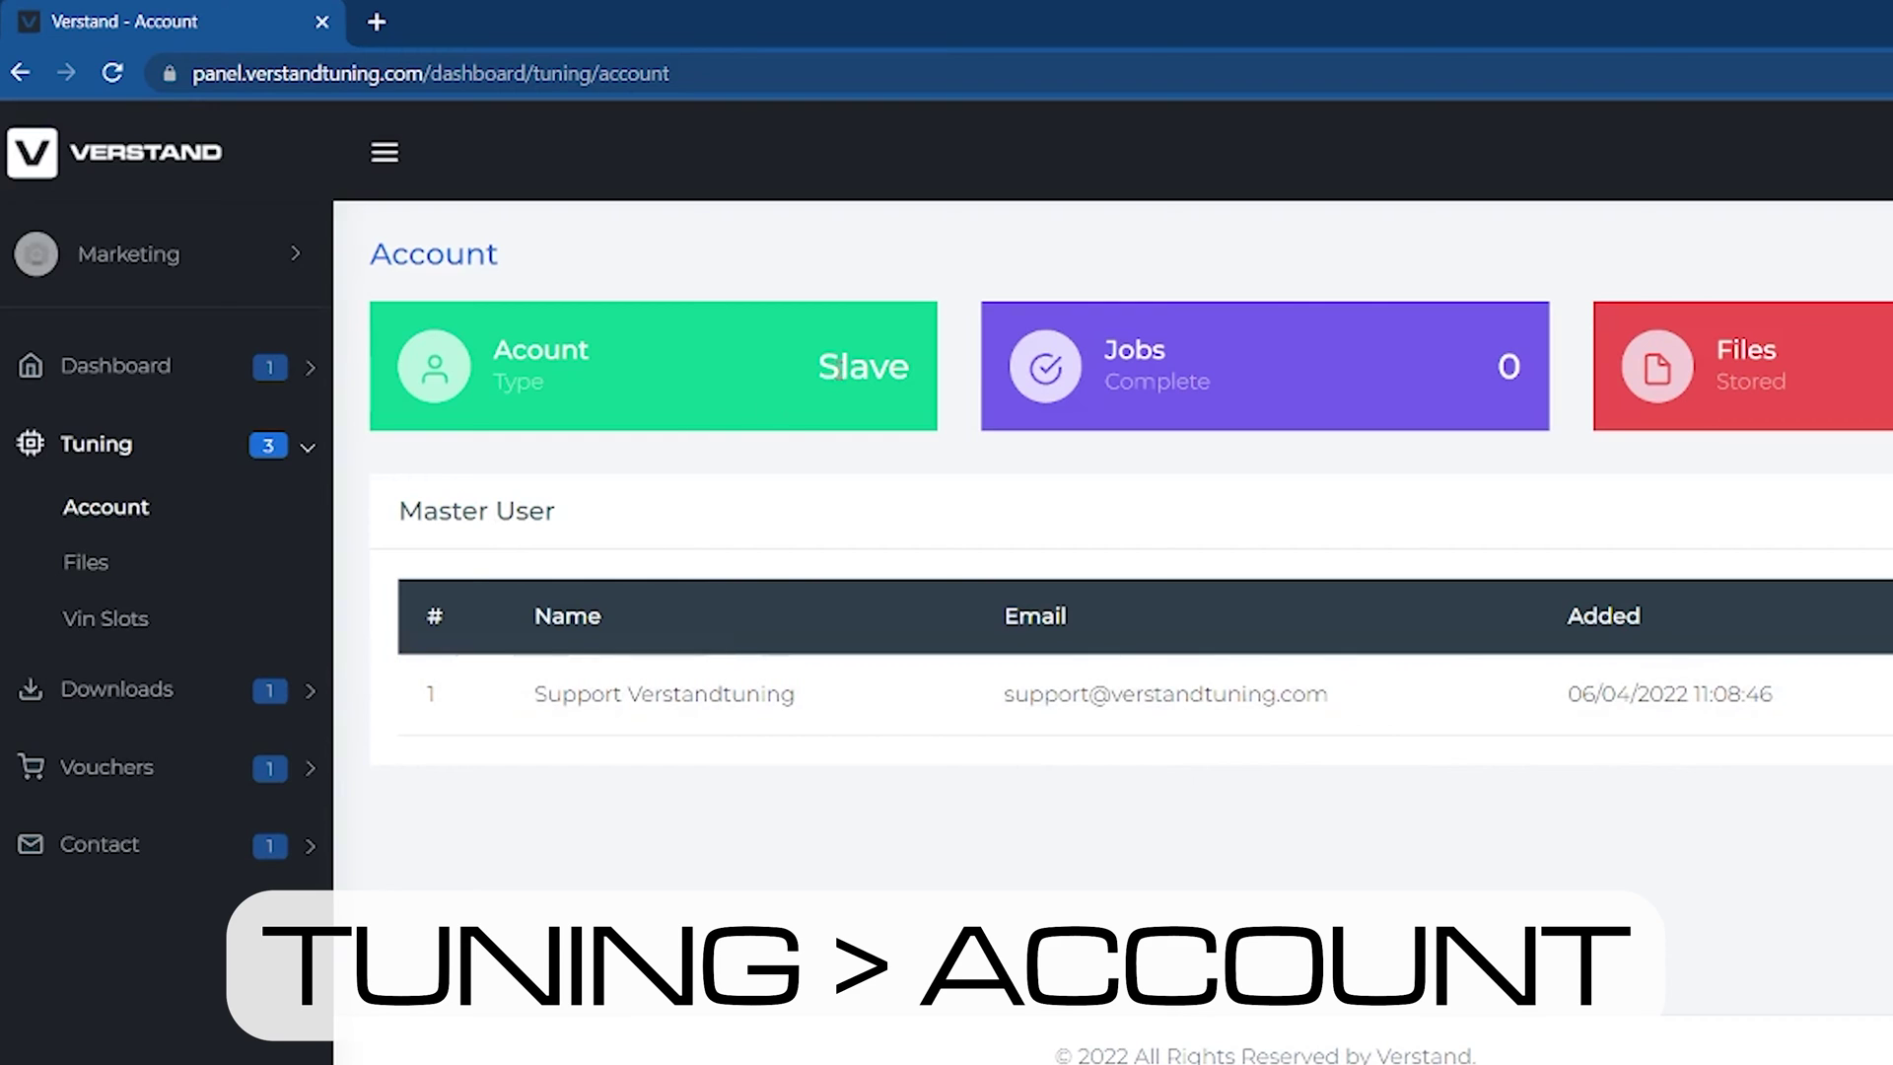
drag(816, 379, 912, 386)
click(854, 461)
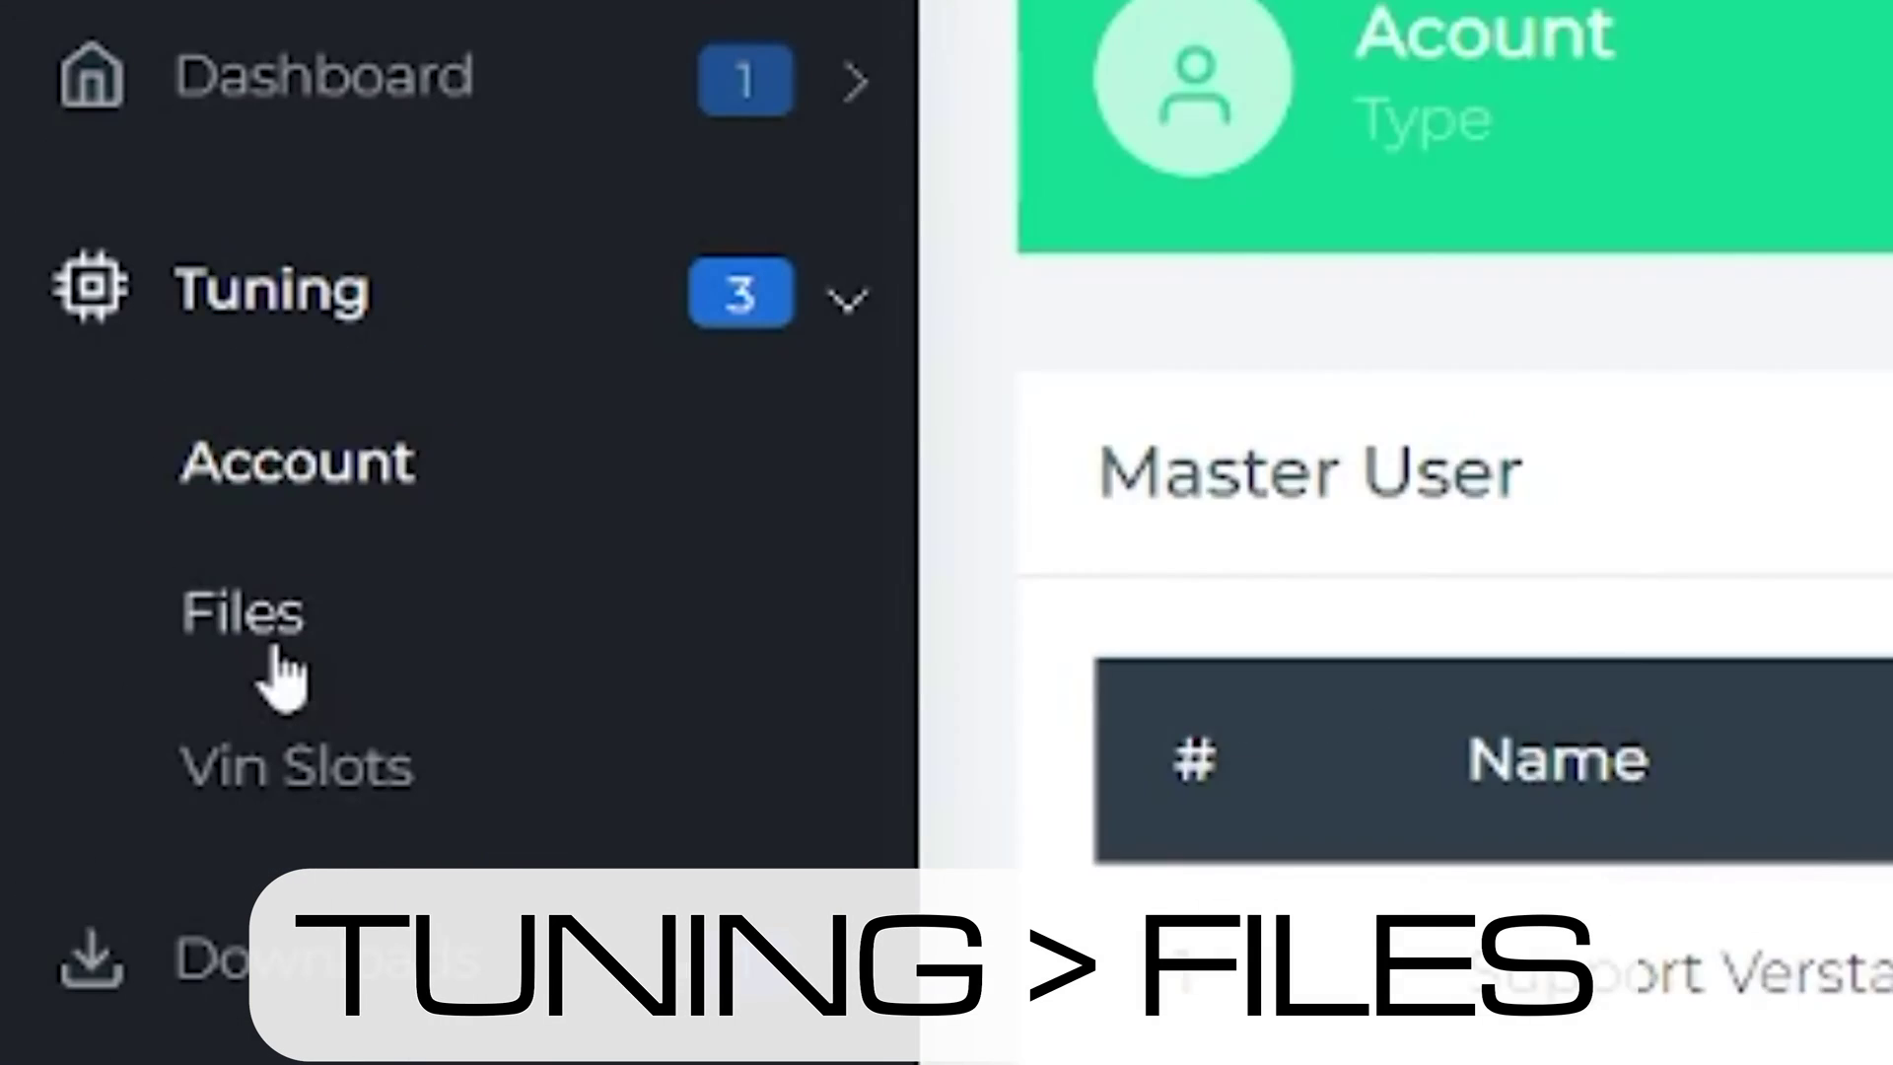
click(99, 579)
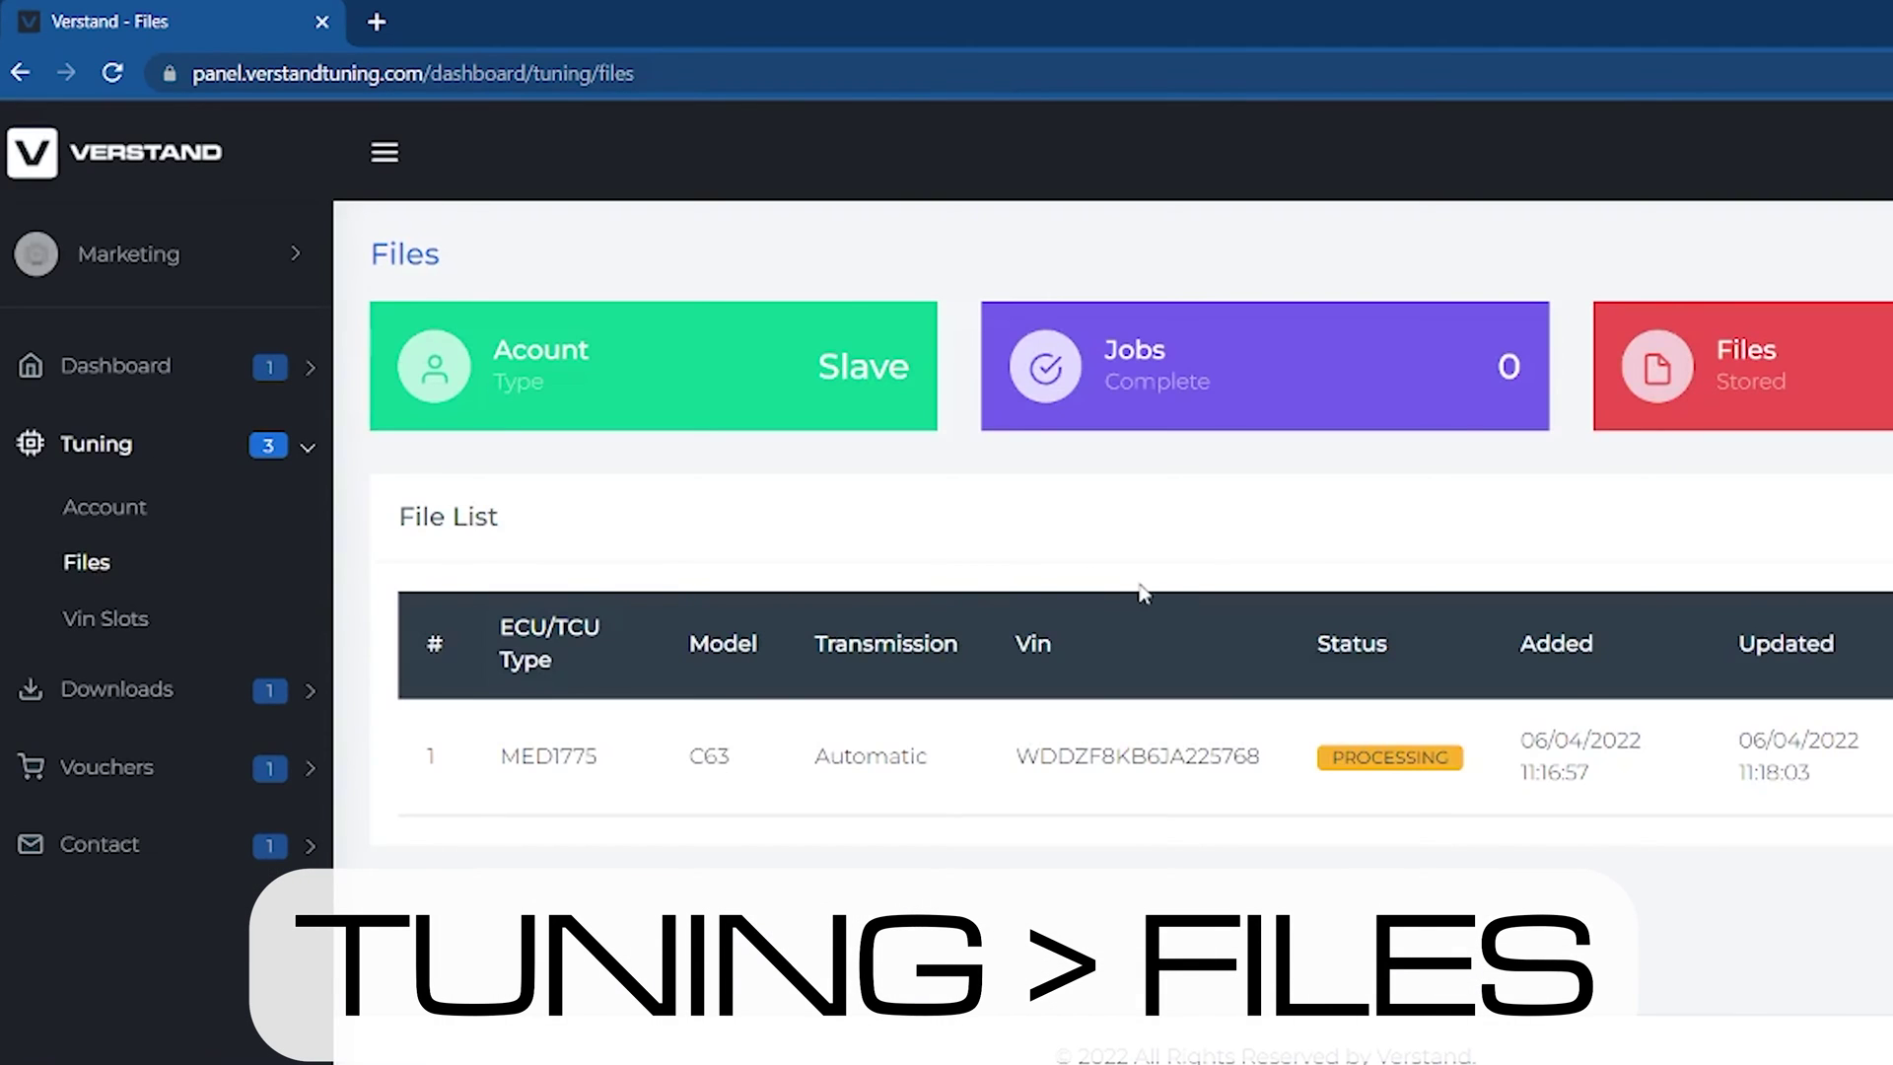
click(499, 753)
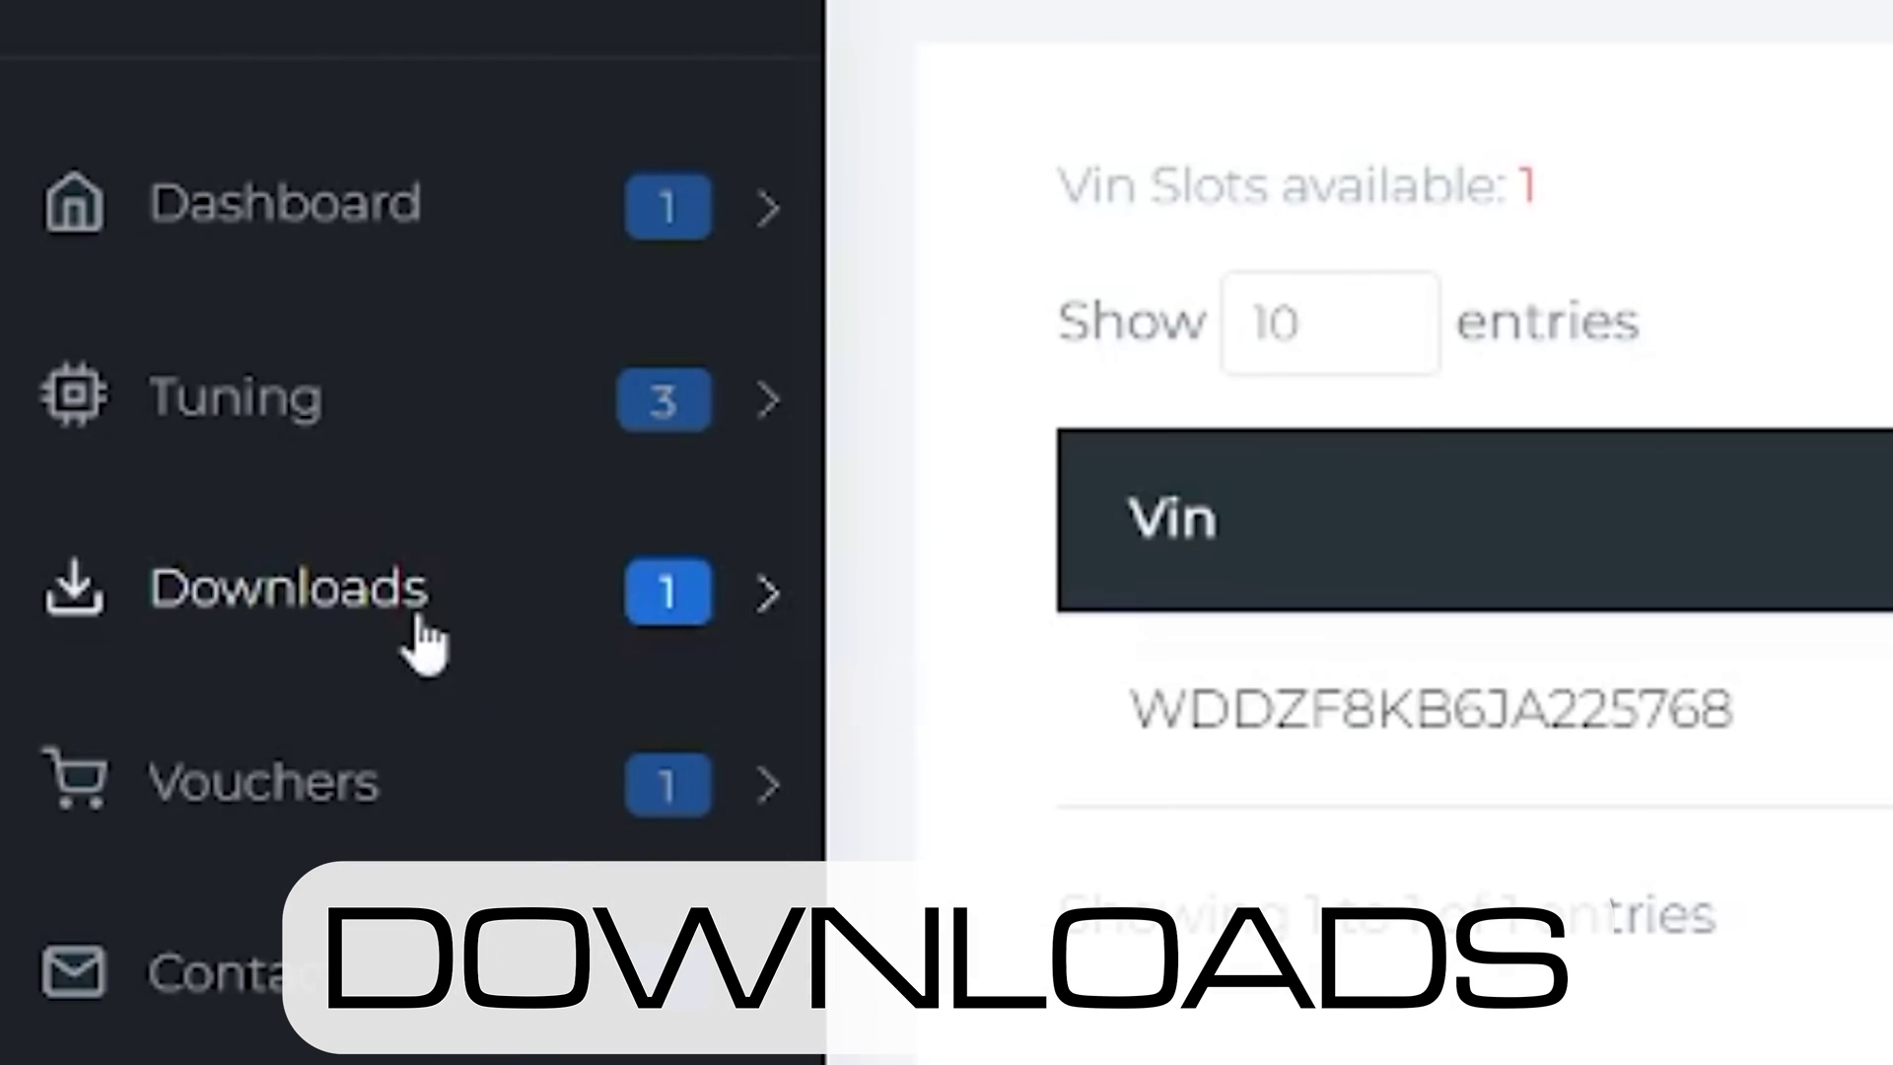
- Visit the Downloads list, the voucher Reedem page and the Contact page from the sidebar
click(165, 529)
click(363, 735)
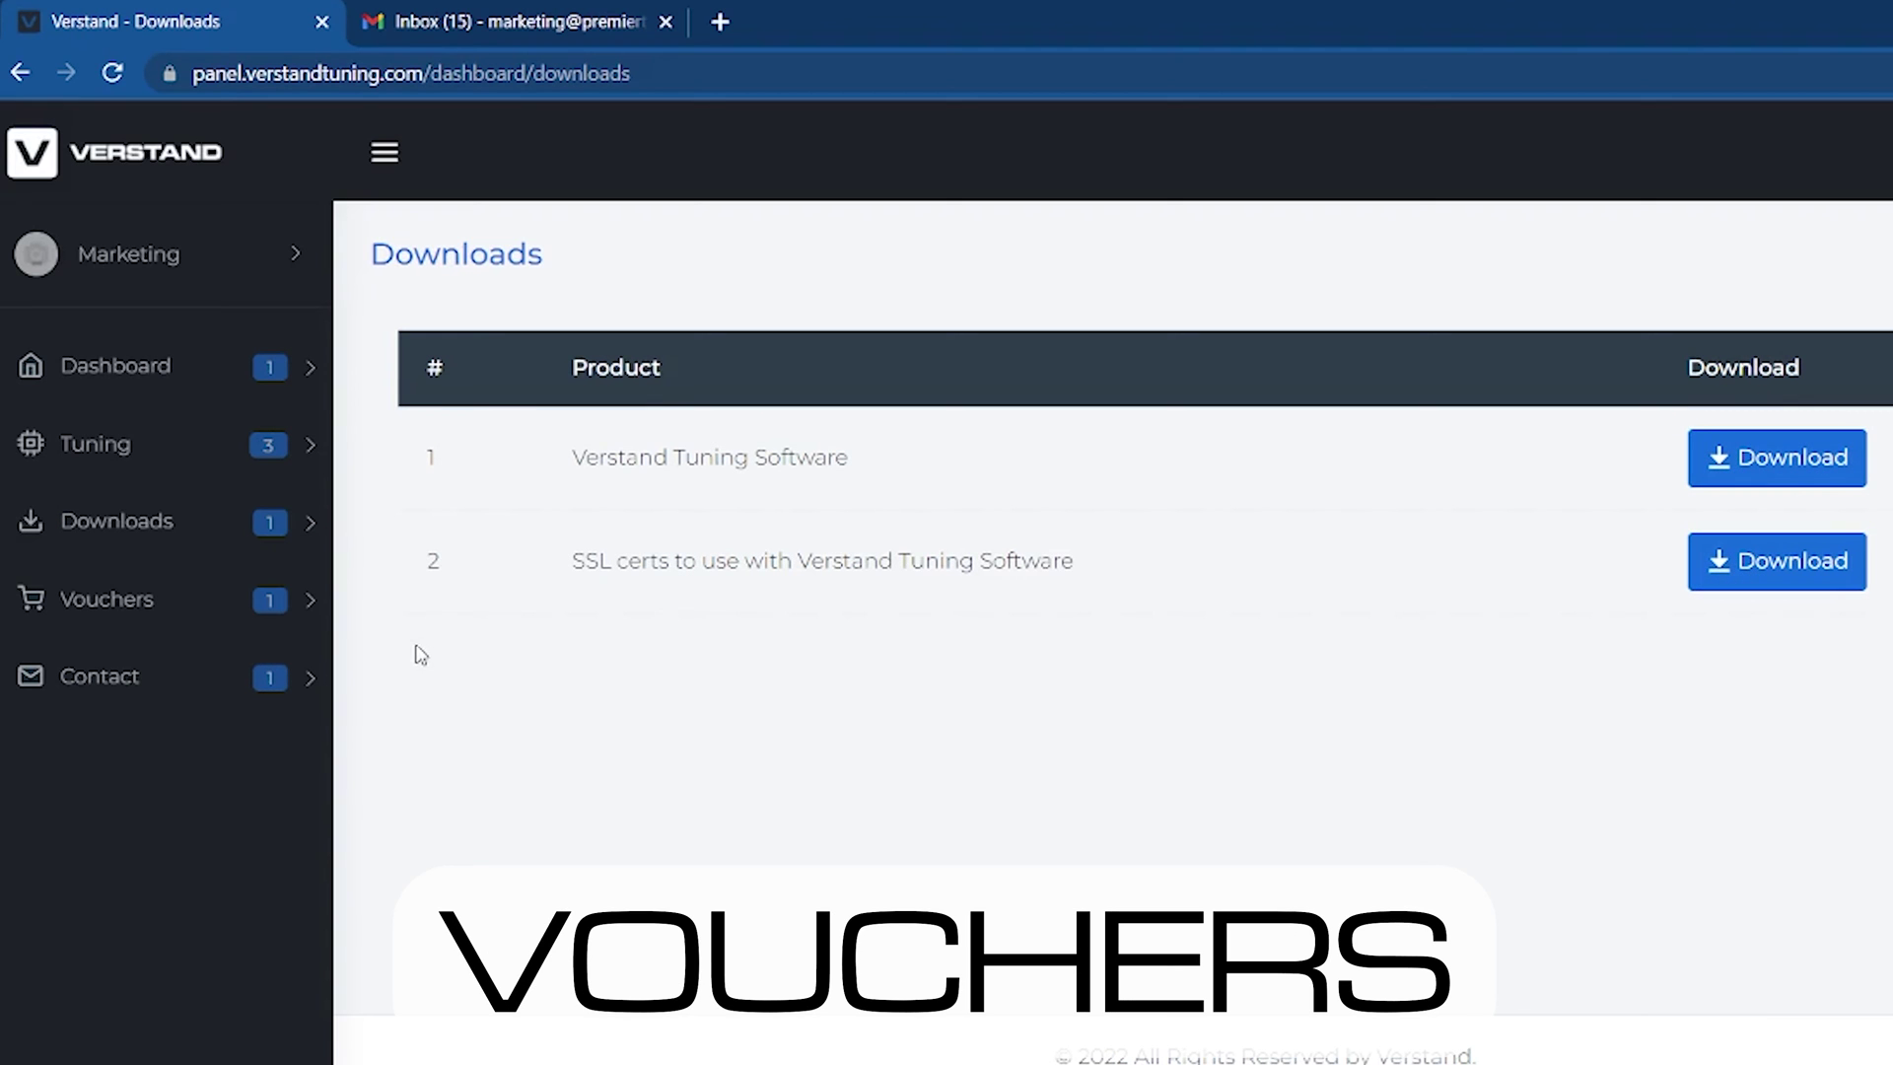
click(160, 606)
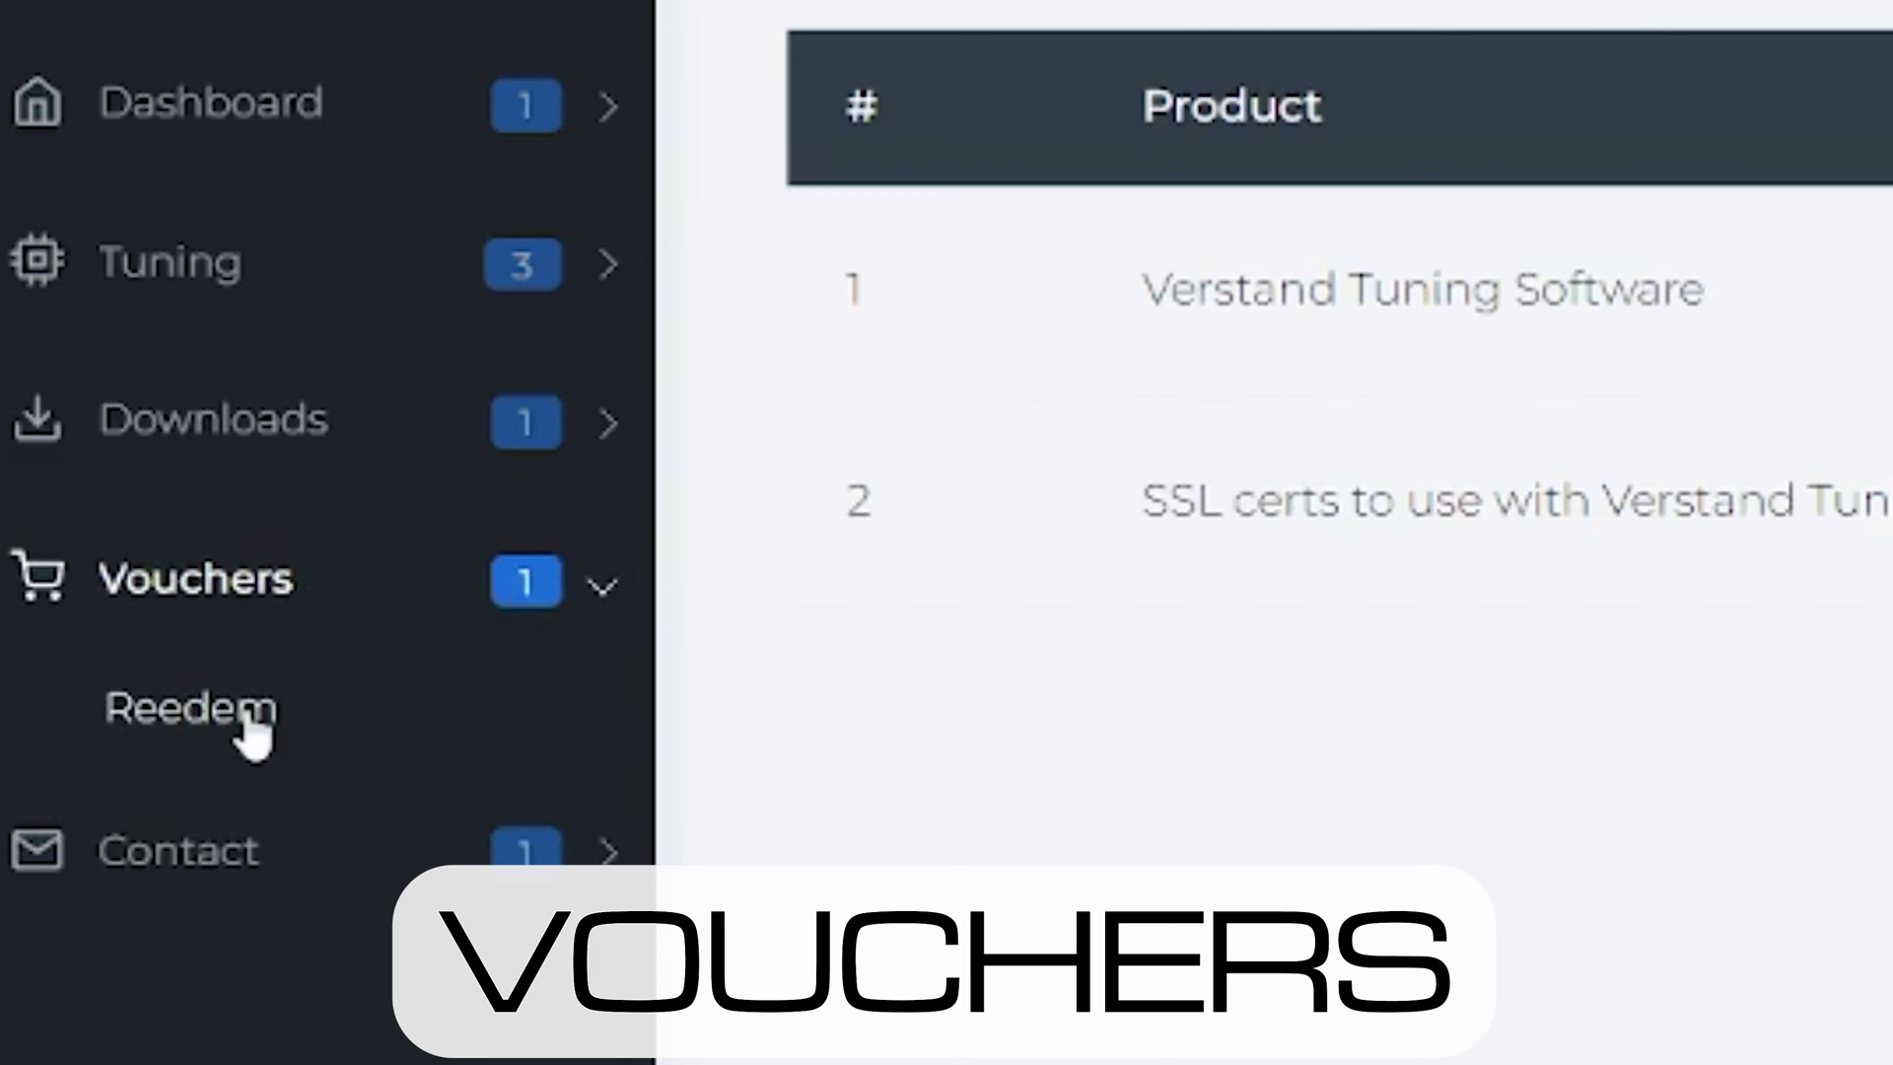
click(249, 718)
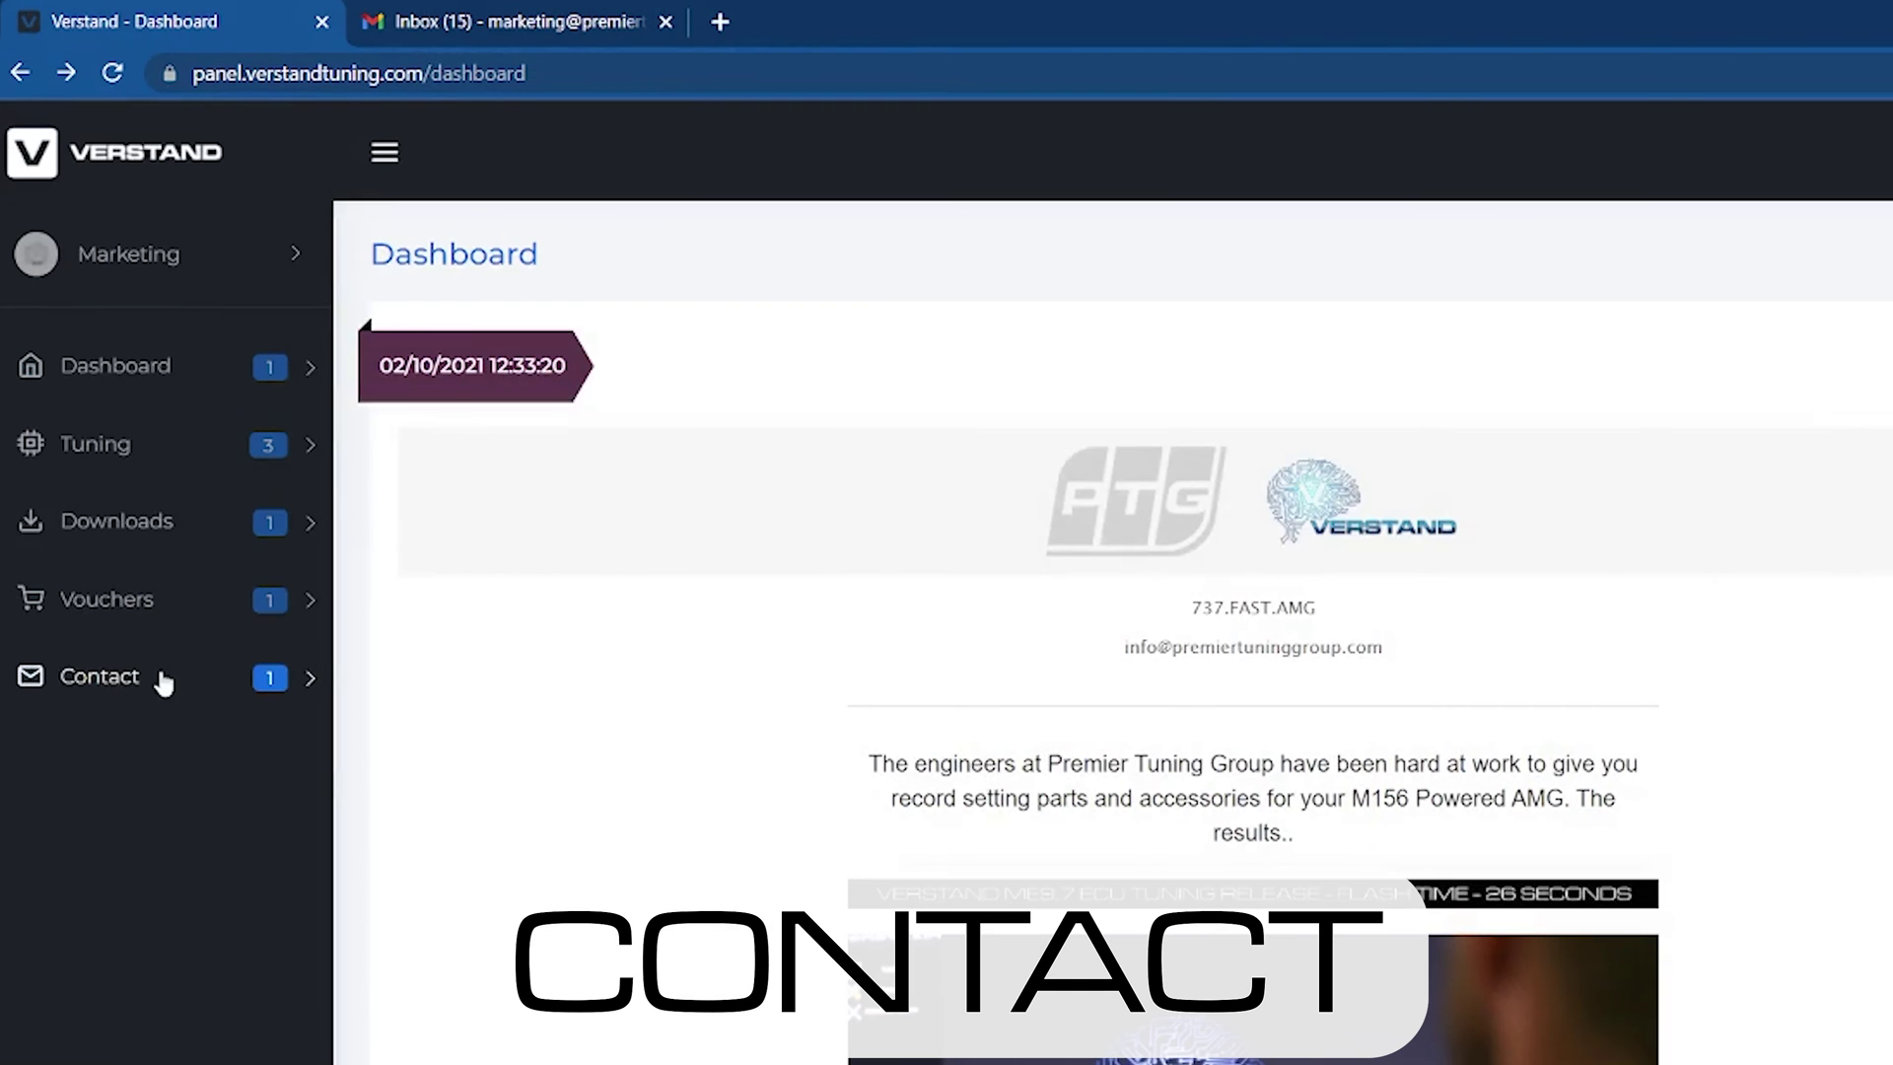
click(163, 680)
click(95, 737)
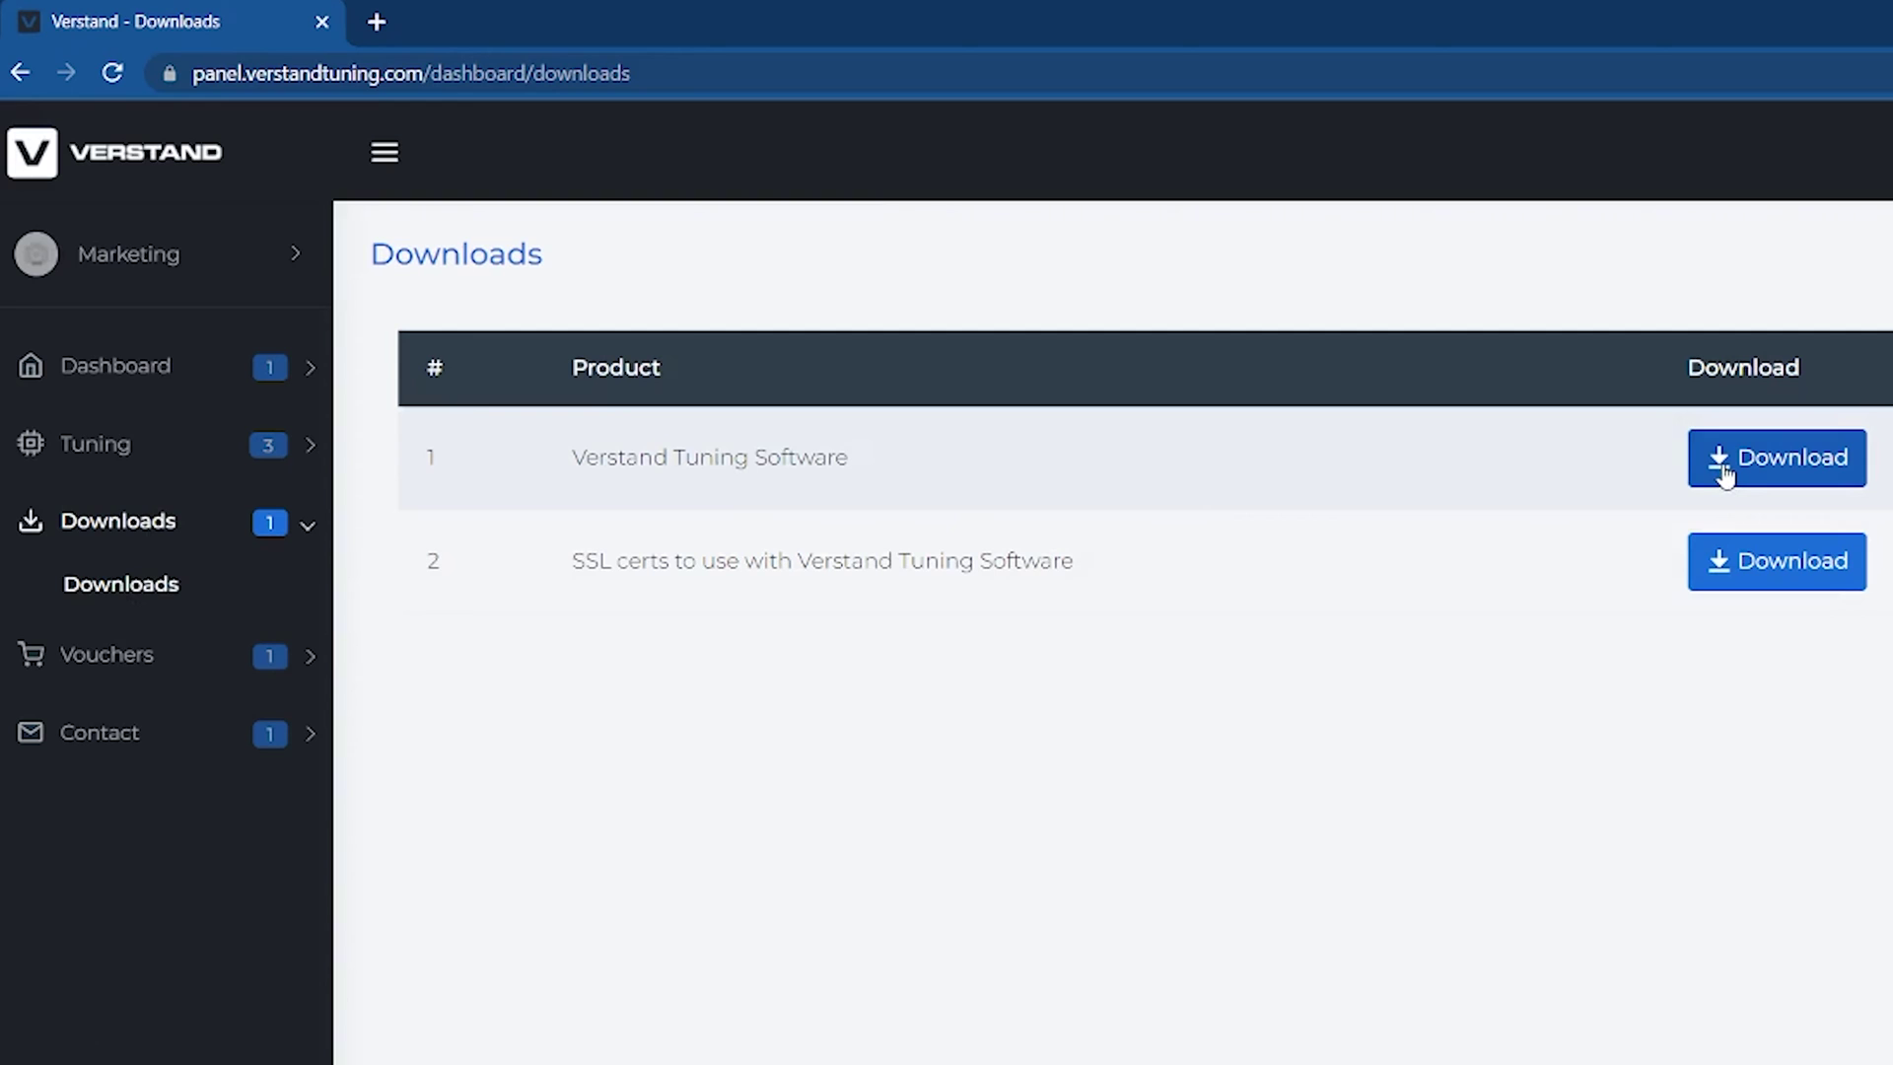
- Download the Verstand Tuning Software installer and run it despite the SmartScreen warning
click(1723, 475)
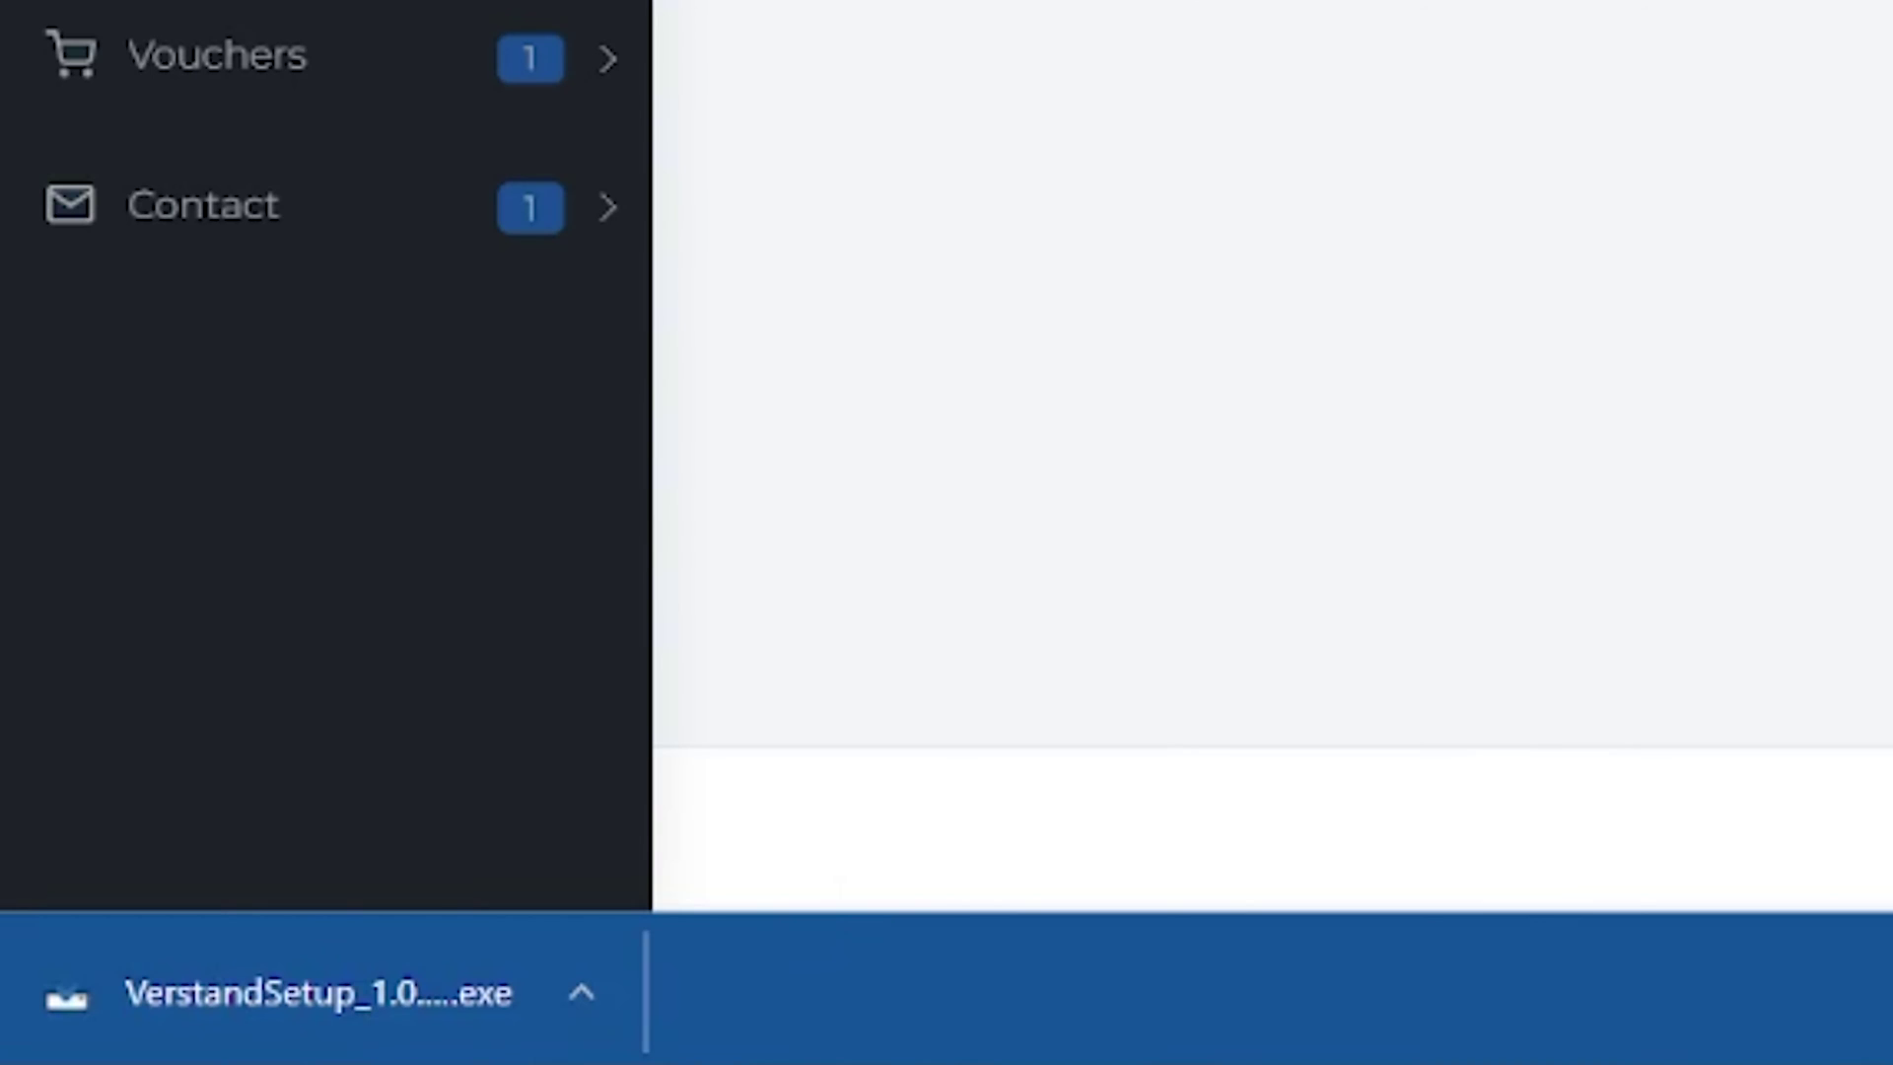
click(356, 997)
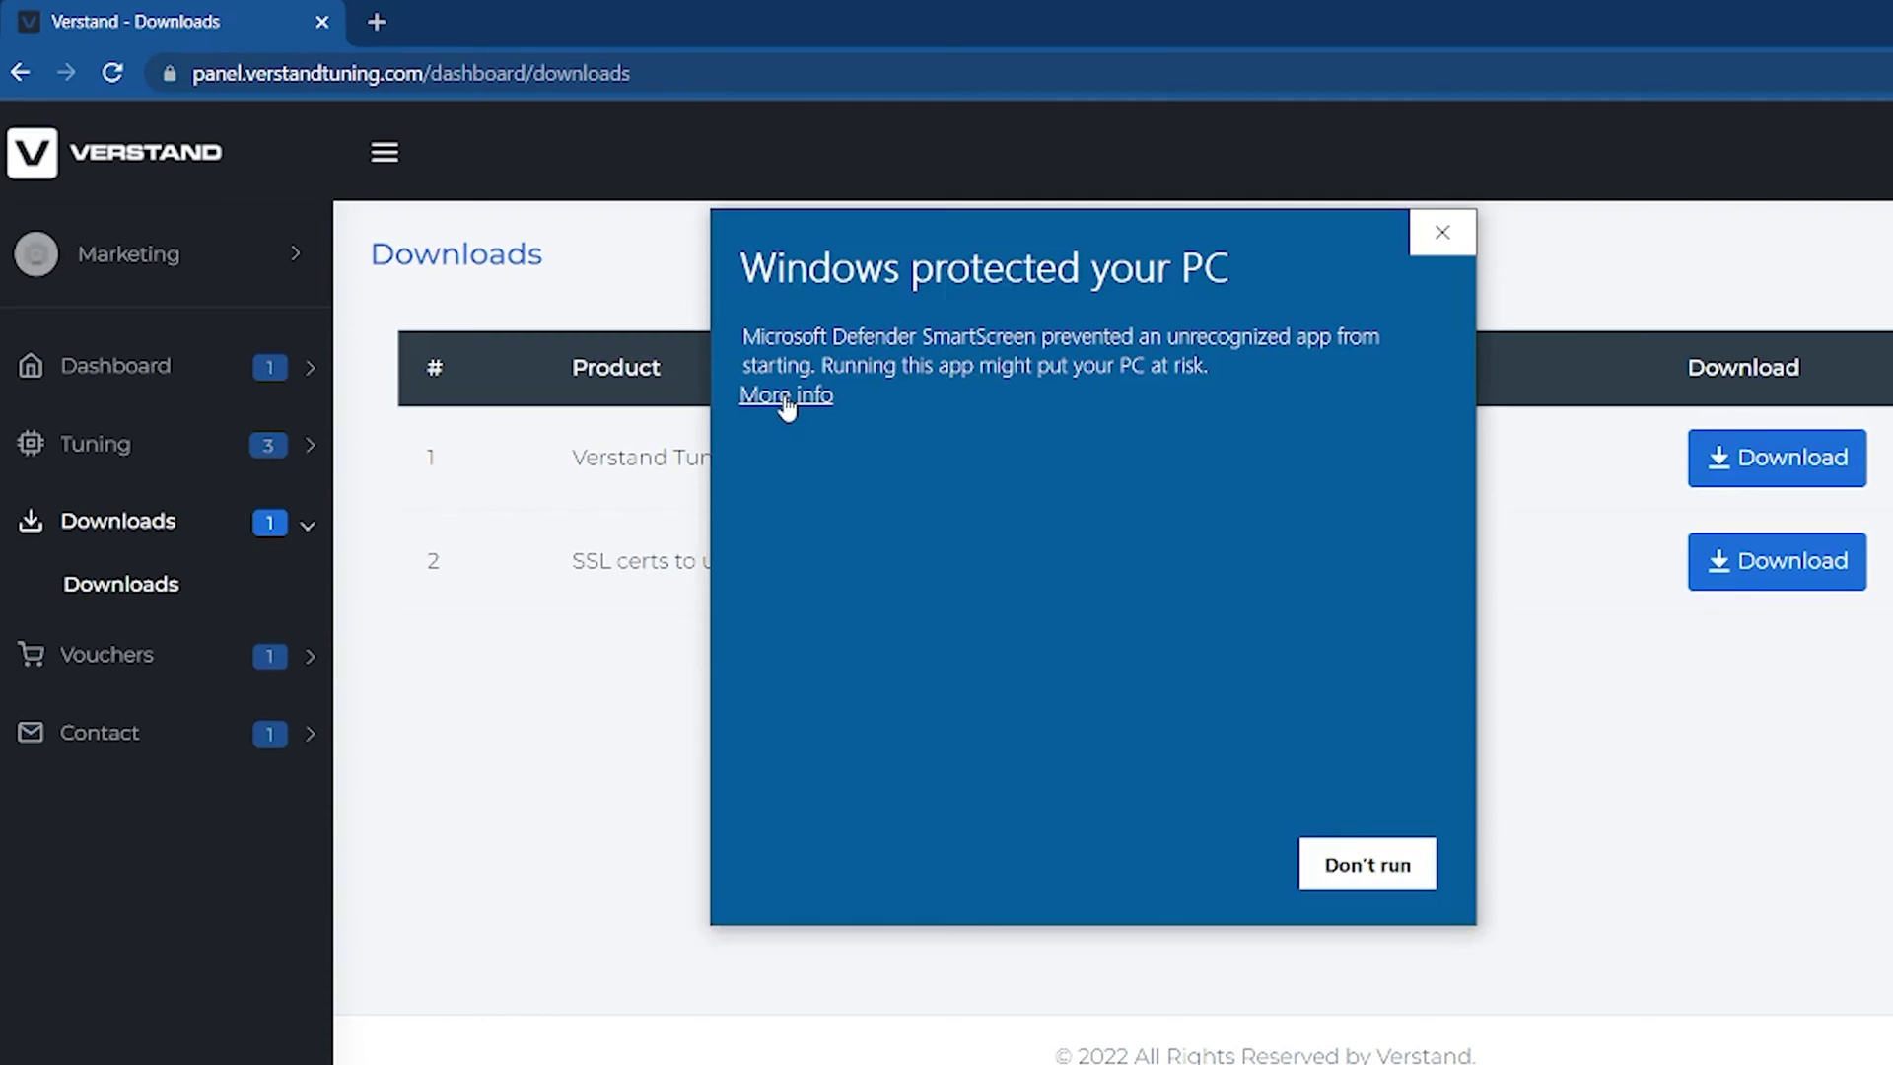
click(786, 396)
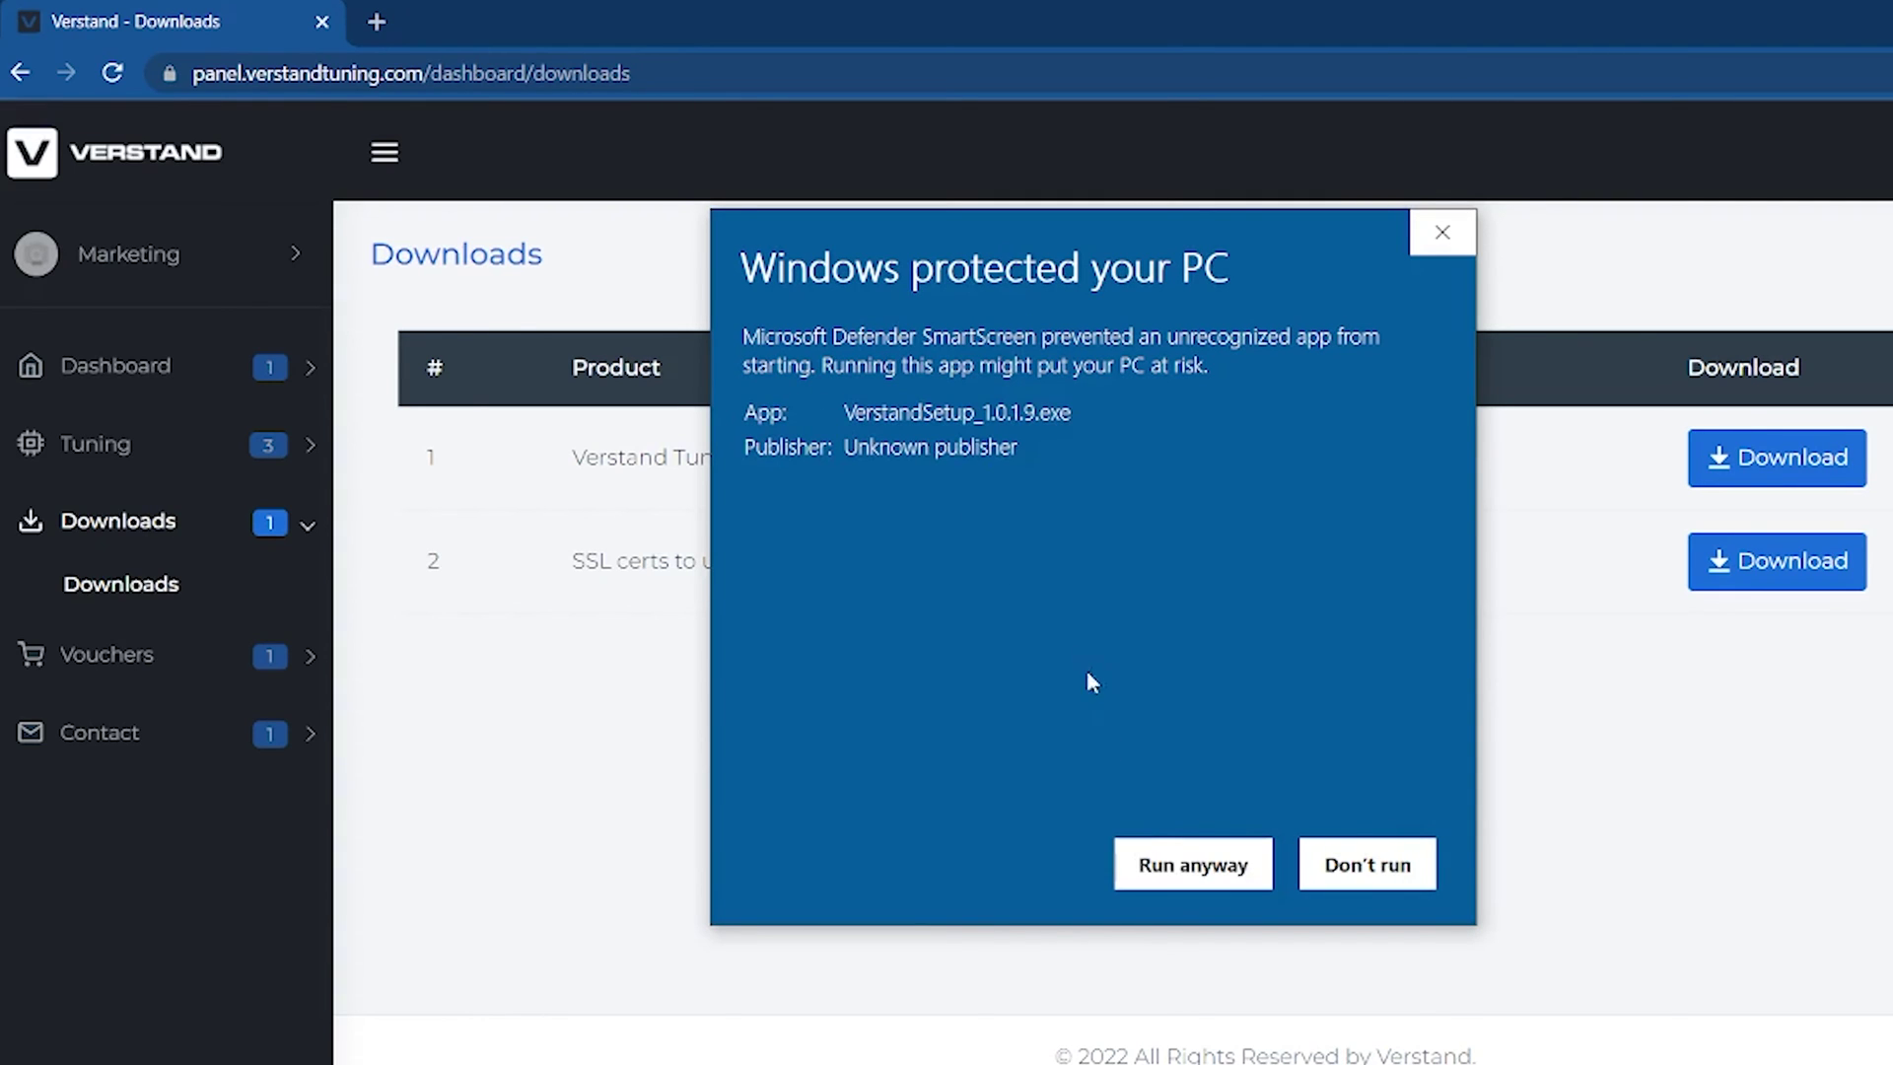
click(1136, 861)
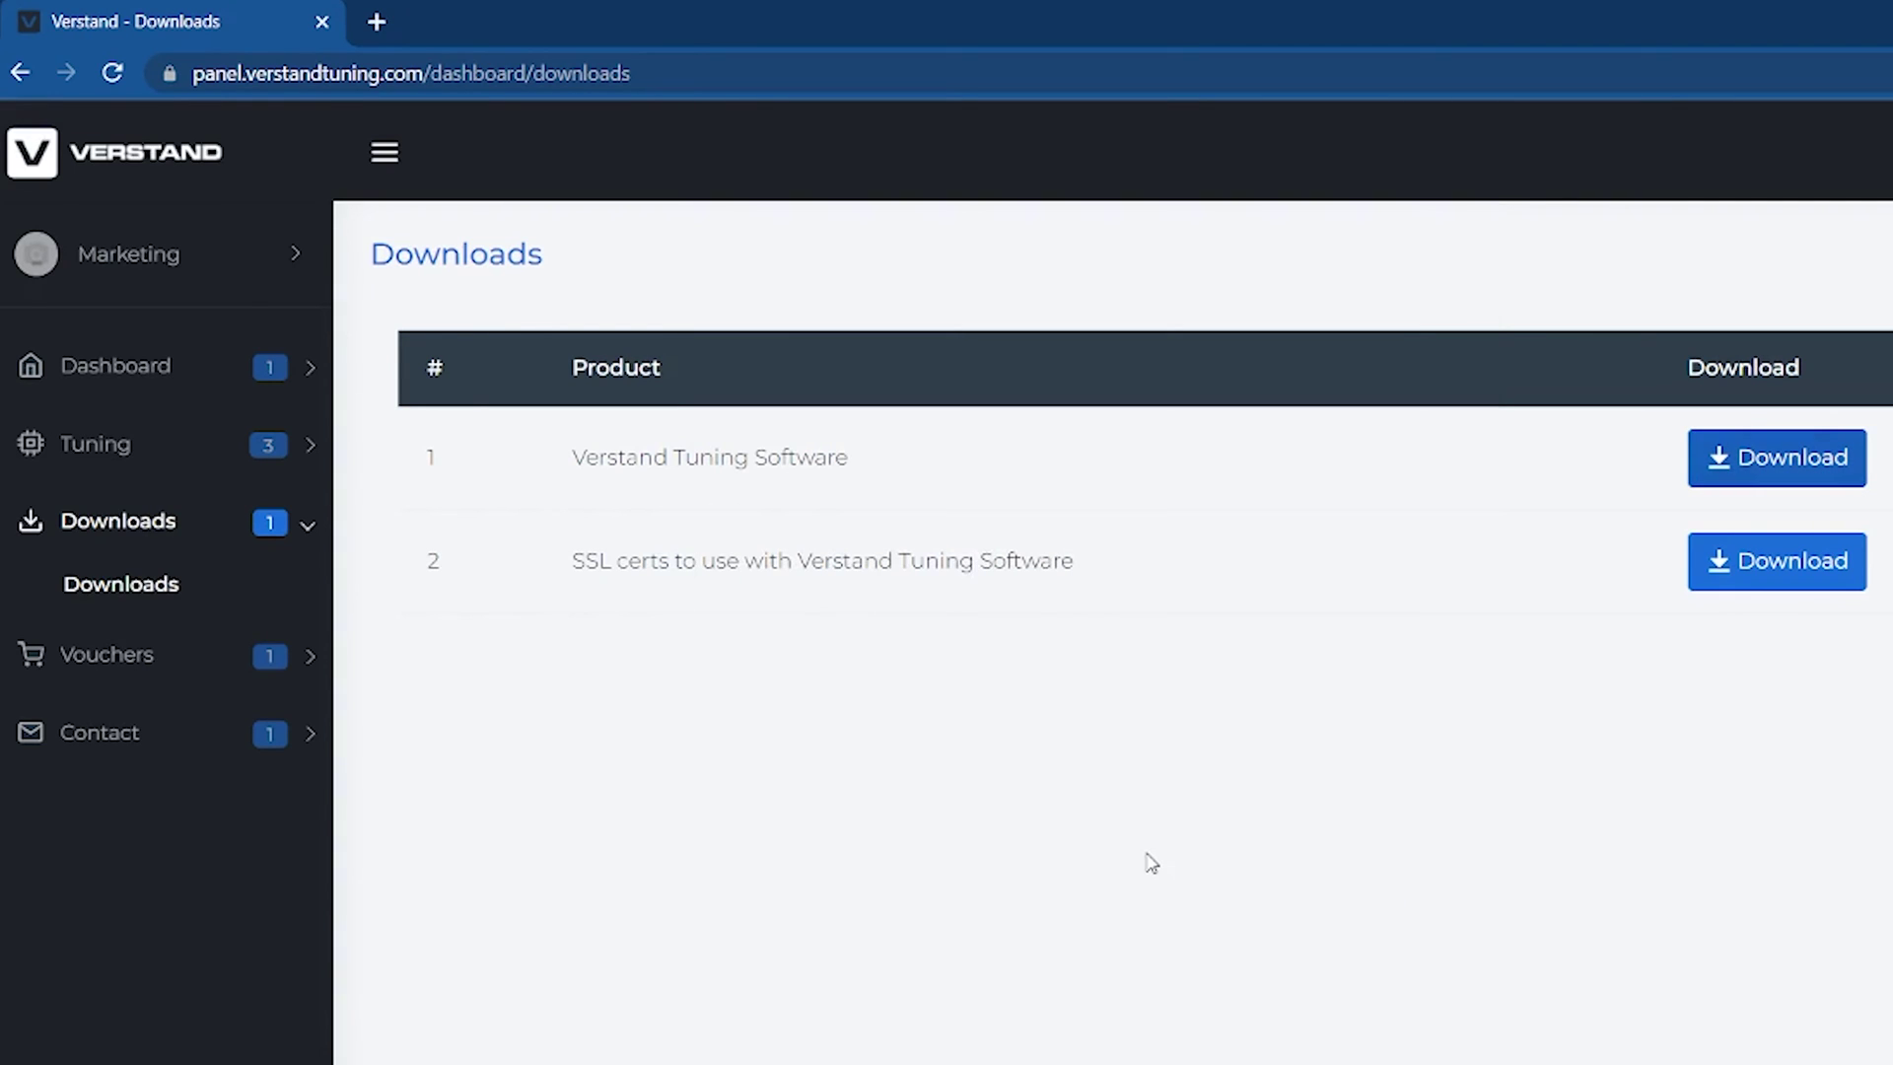
- Install Verstand into the default folder along with the OpenPort J2534 driver
click(1242, 830)
click(1196, 752)
click(1232, 841)
click(1232, 833)
click(1232, 835)
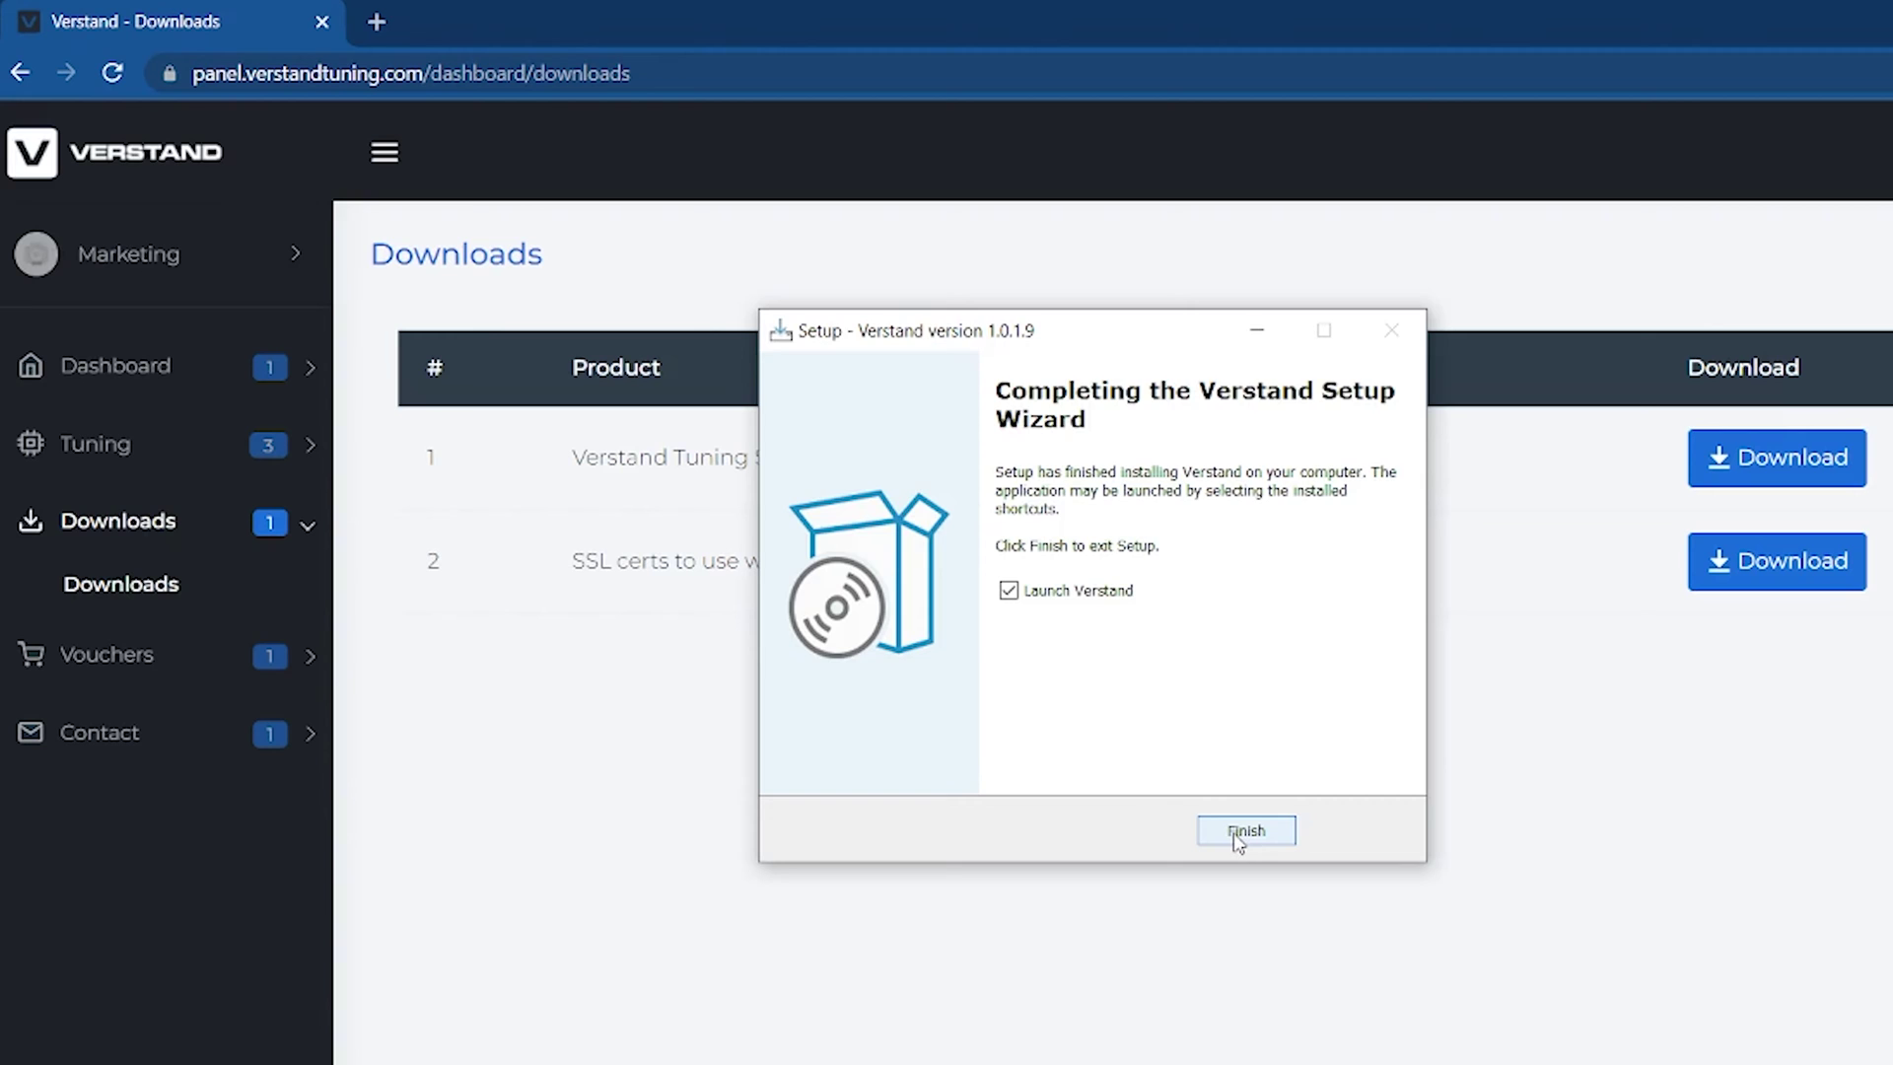
- Finish setup, launch Verstand, accept the EULA and dismiss the server login notice
click(1244, 832)
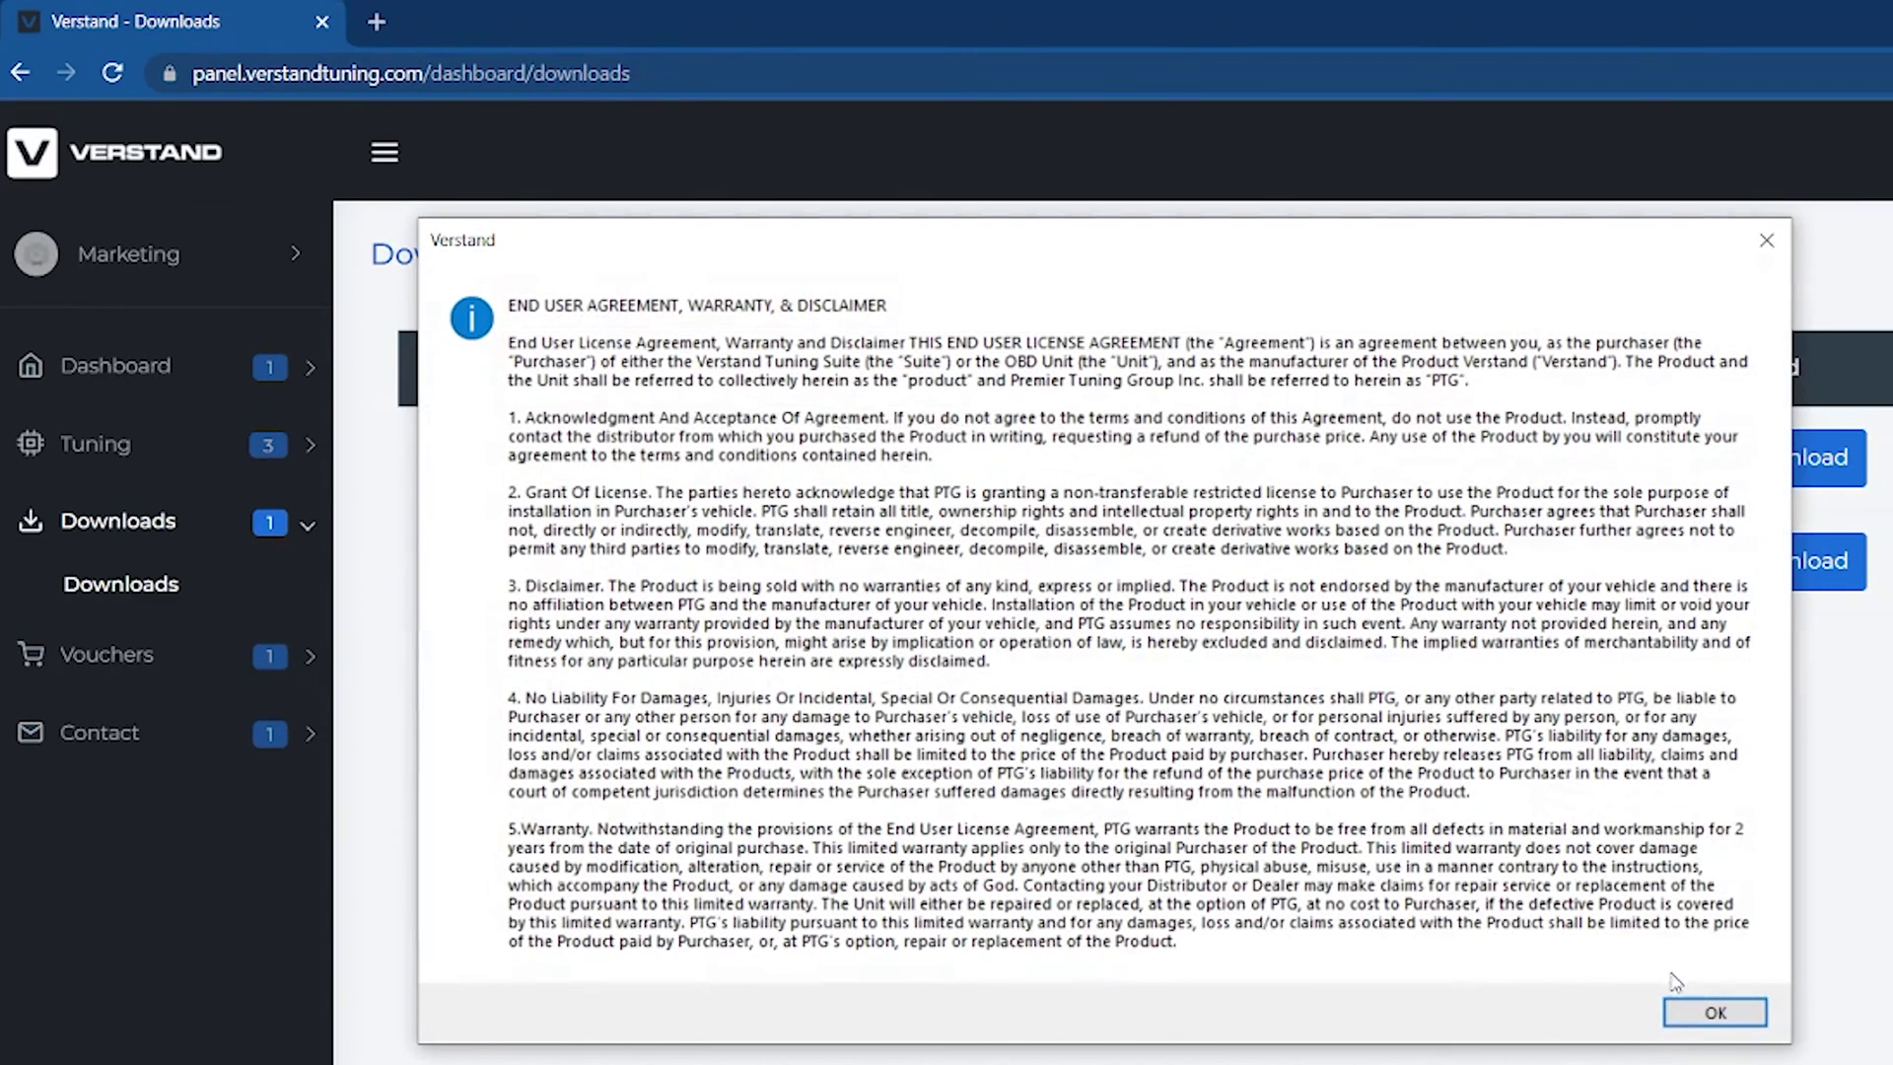
click(1711, 1015)
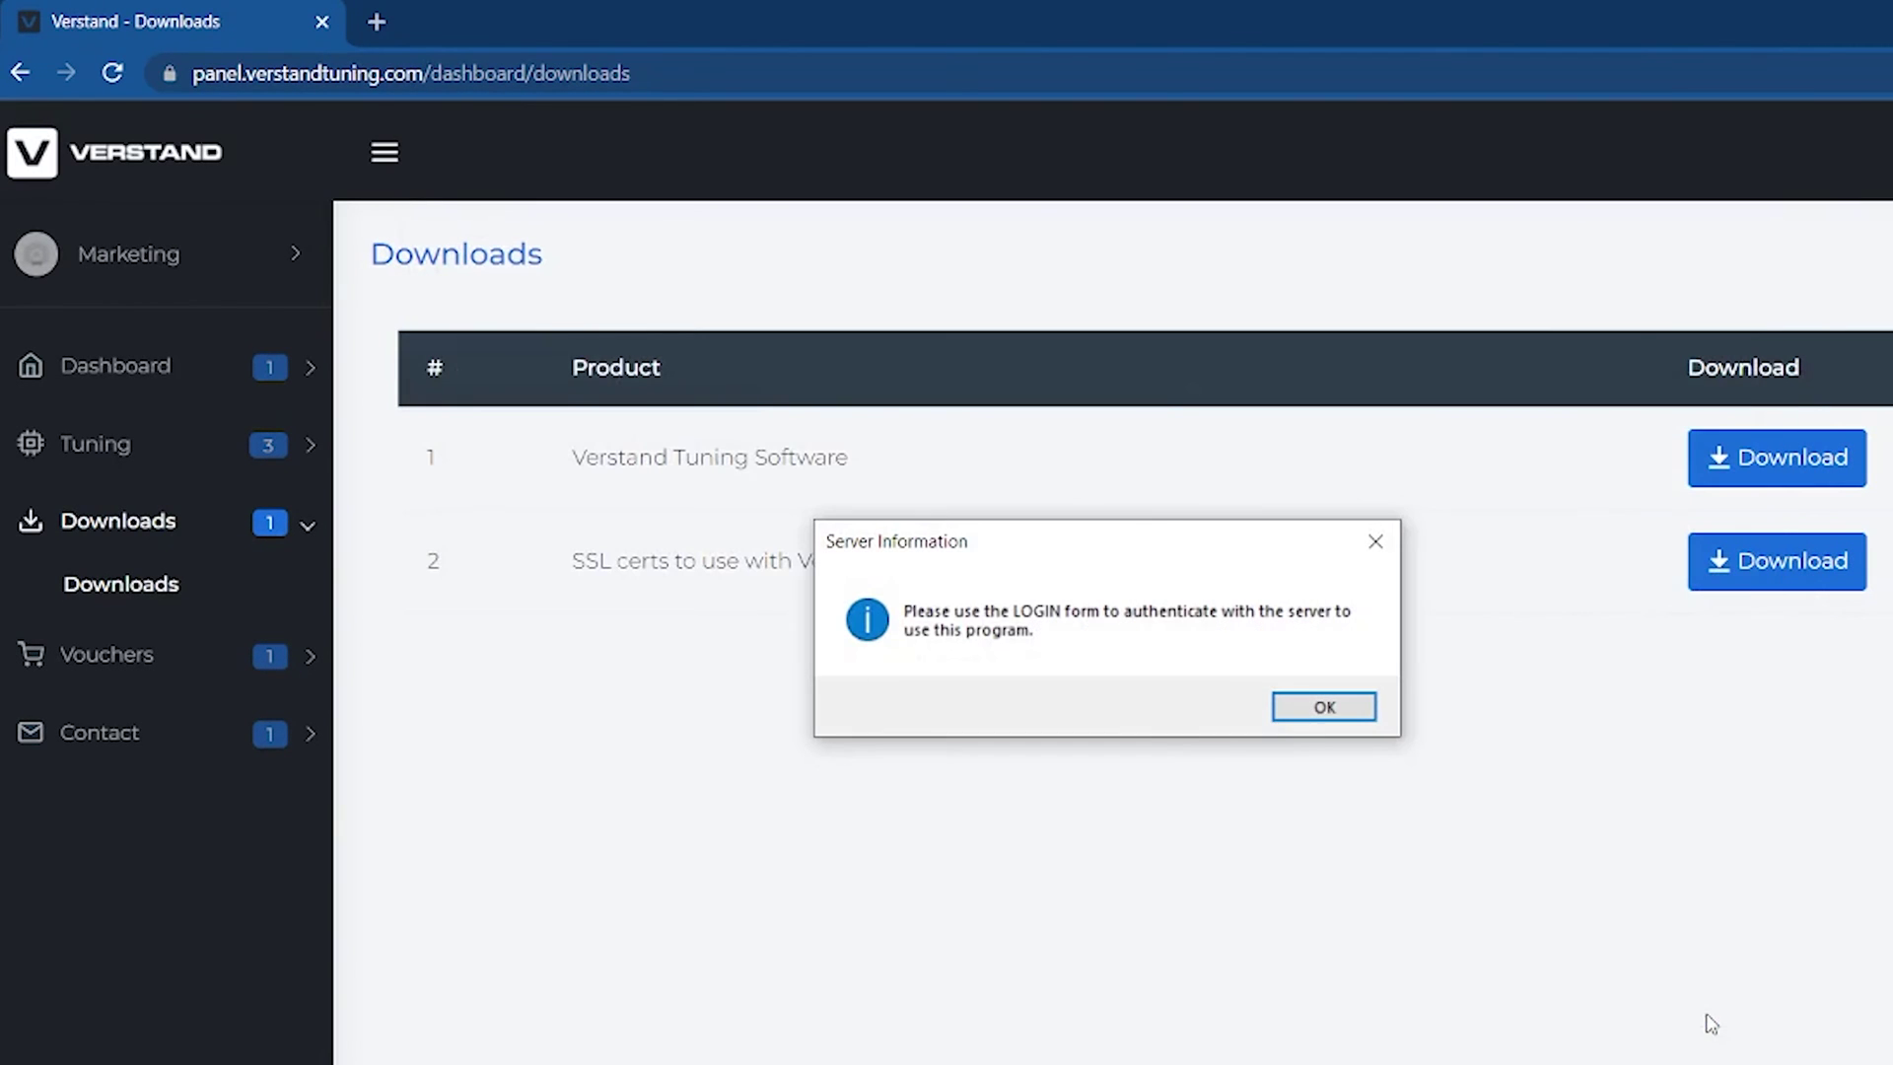
click(1324, 707)
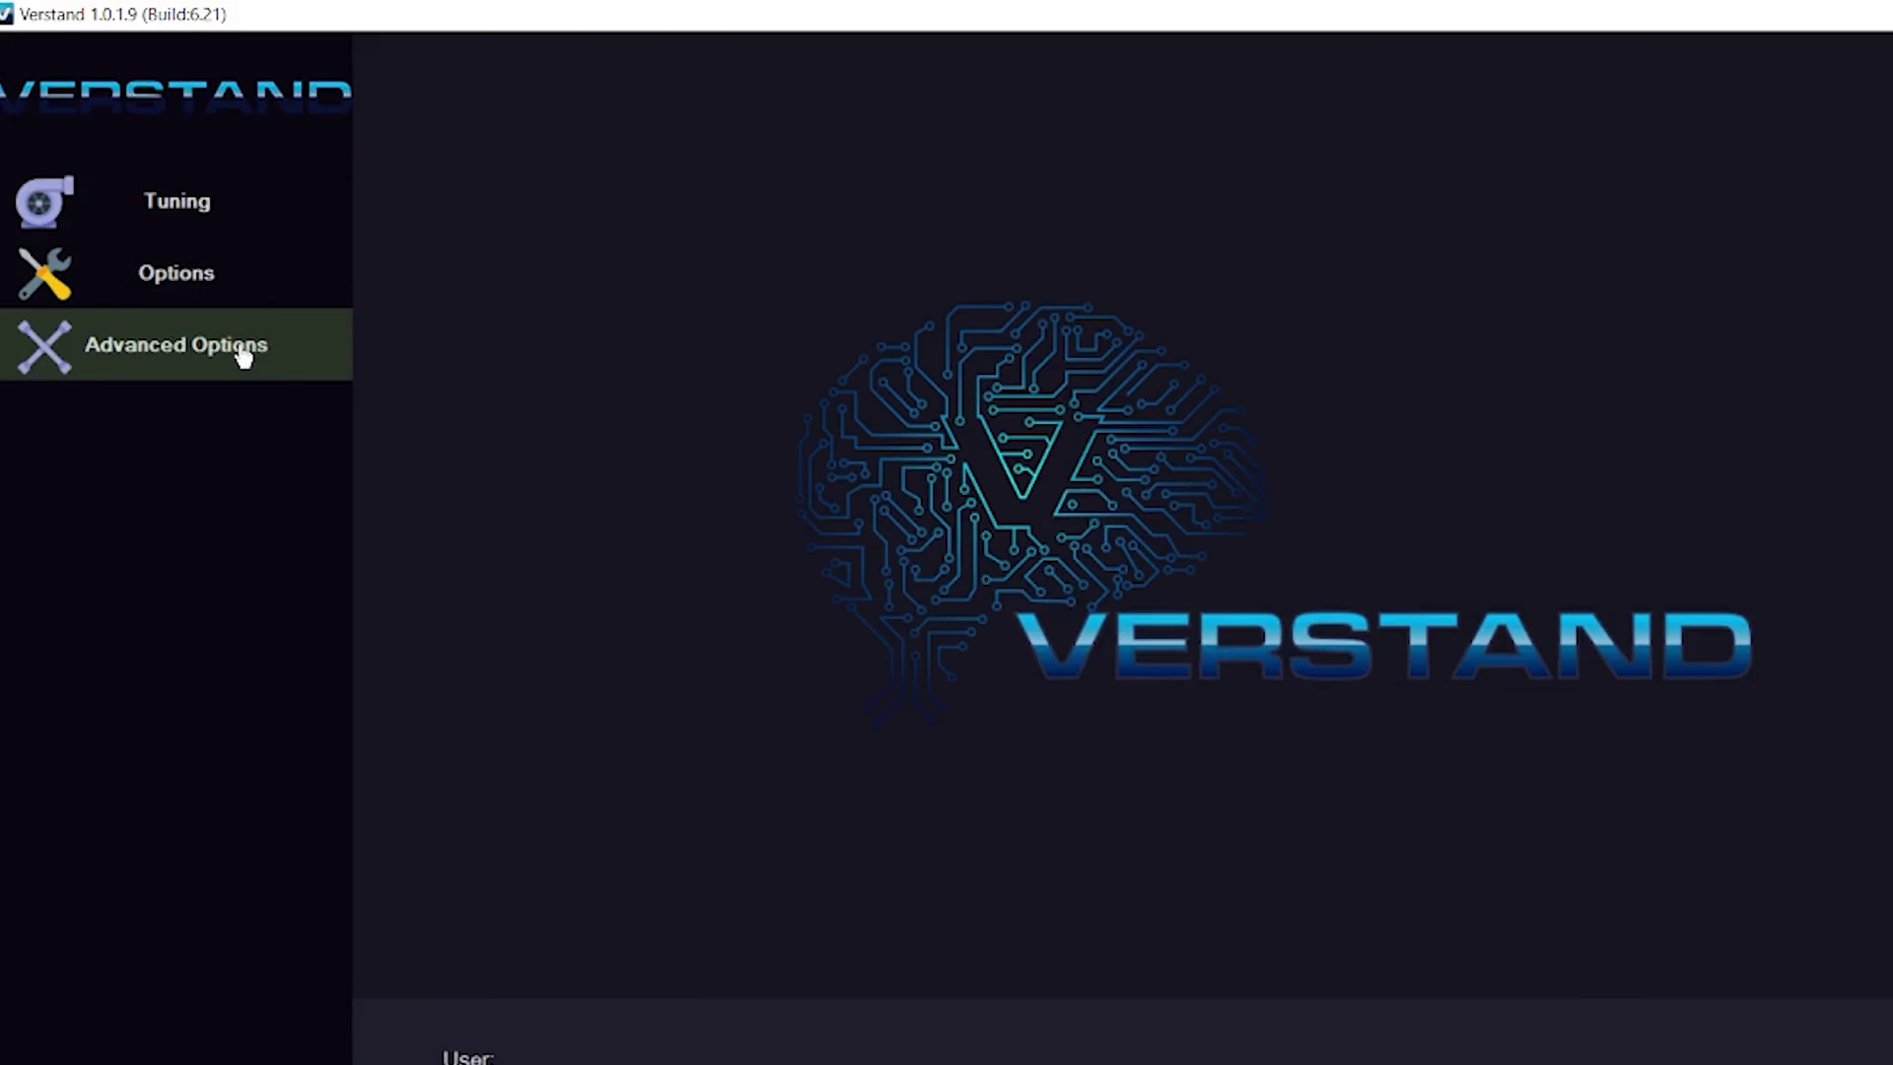
- Open the User form under Options to see the login and SSL cert fields
click(243, 273)
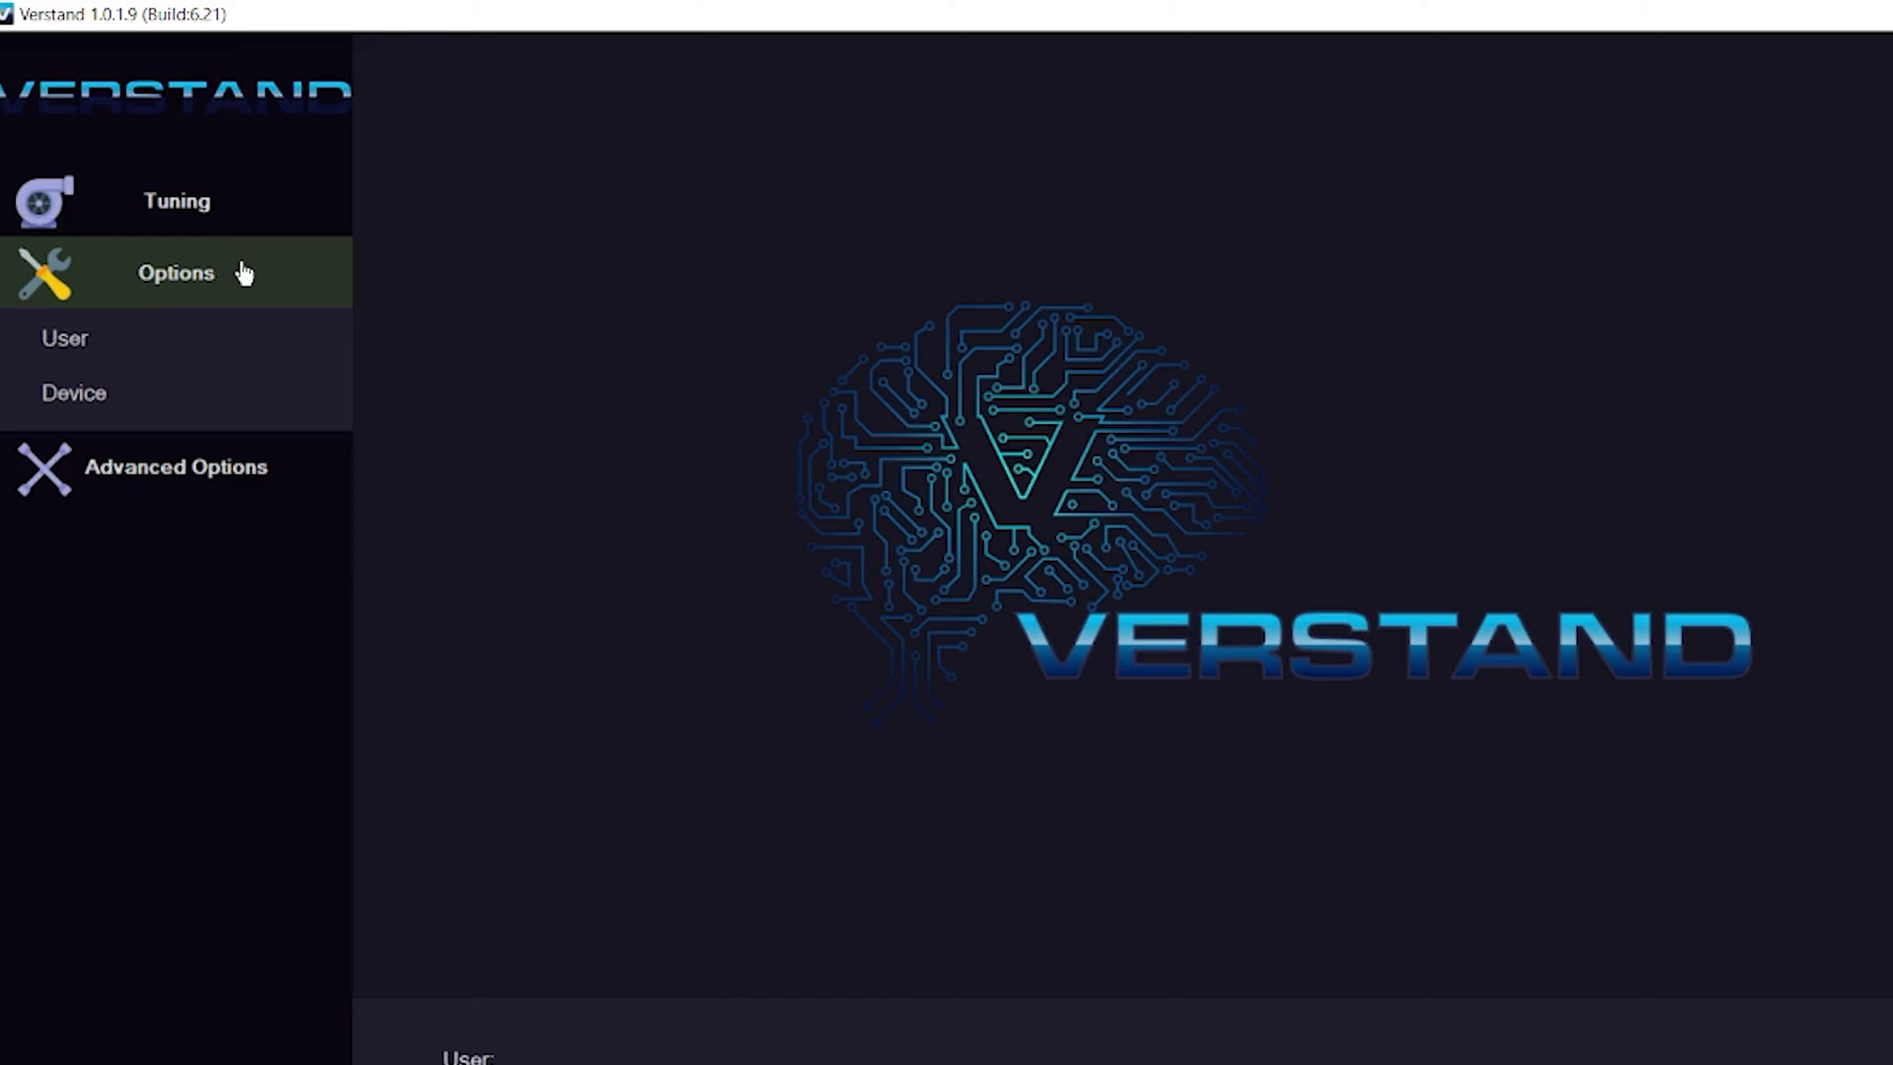
click(222, 325)
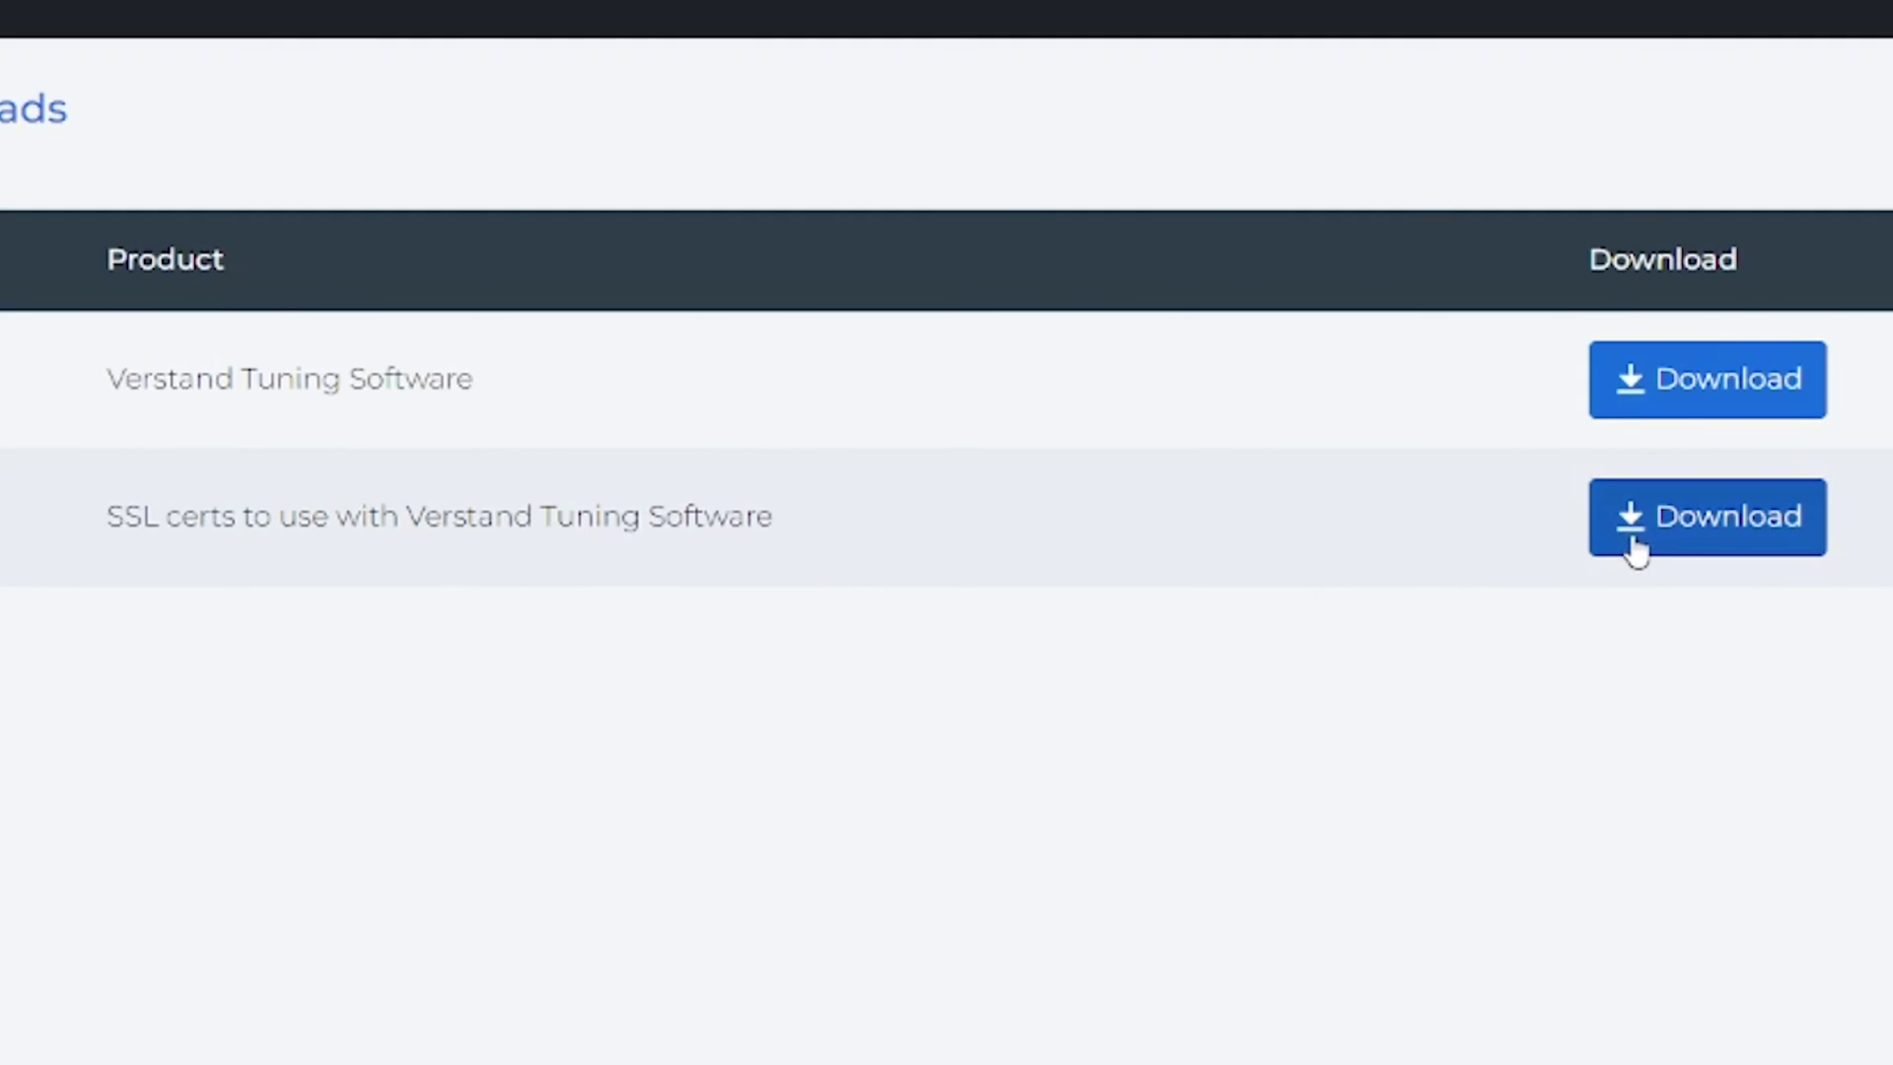
- Download the SSL certs zip, move it into the desktop Verstand folder, and extract it there
click(1631, 540)
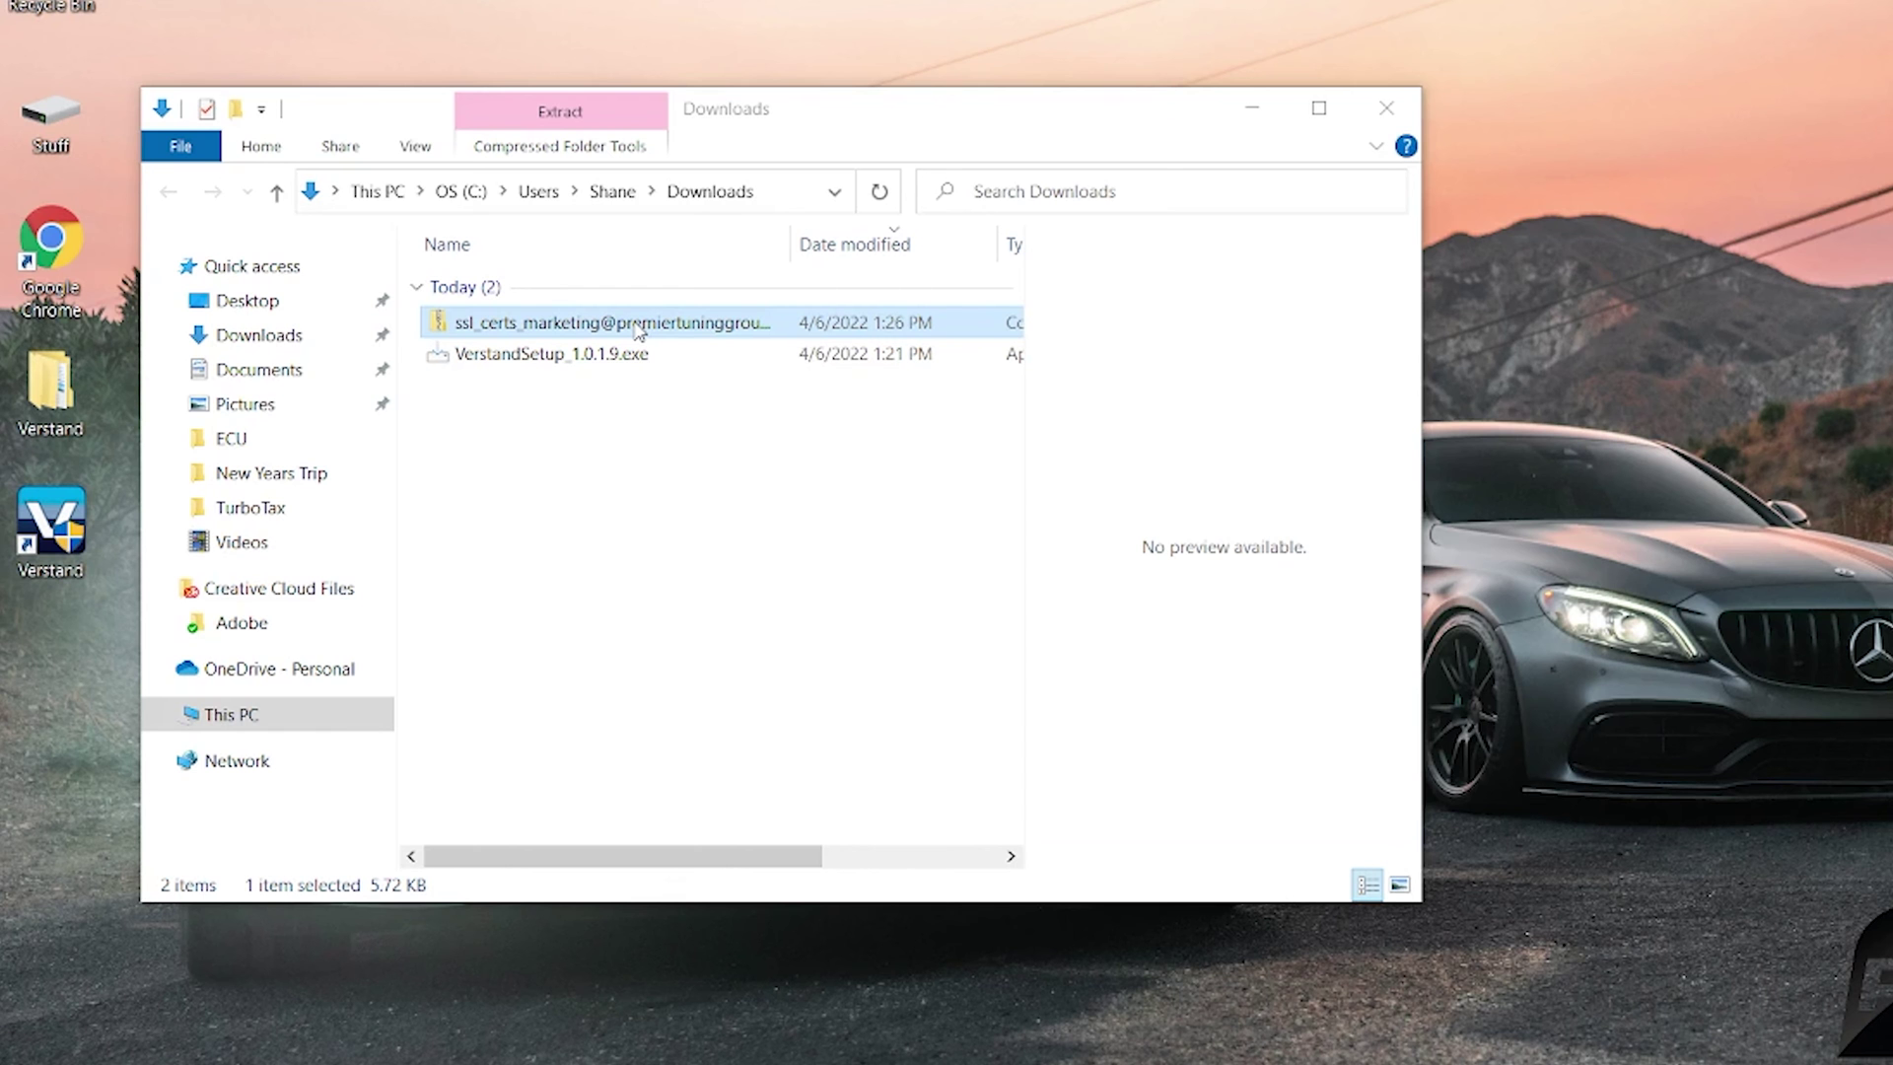
drag(639, 331, 57, 386)
double_click(54, 387)
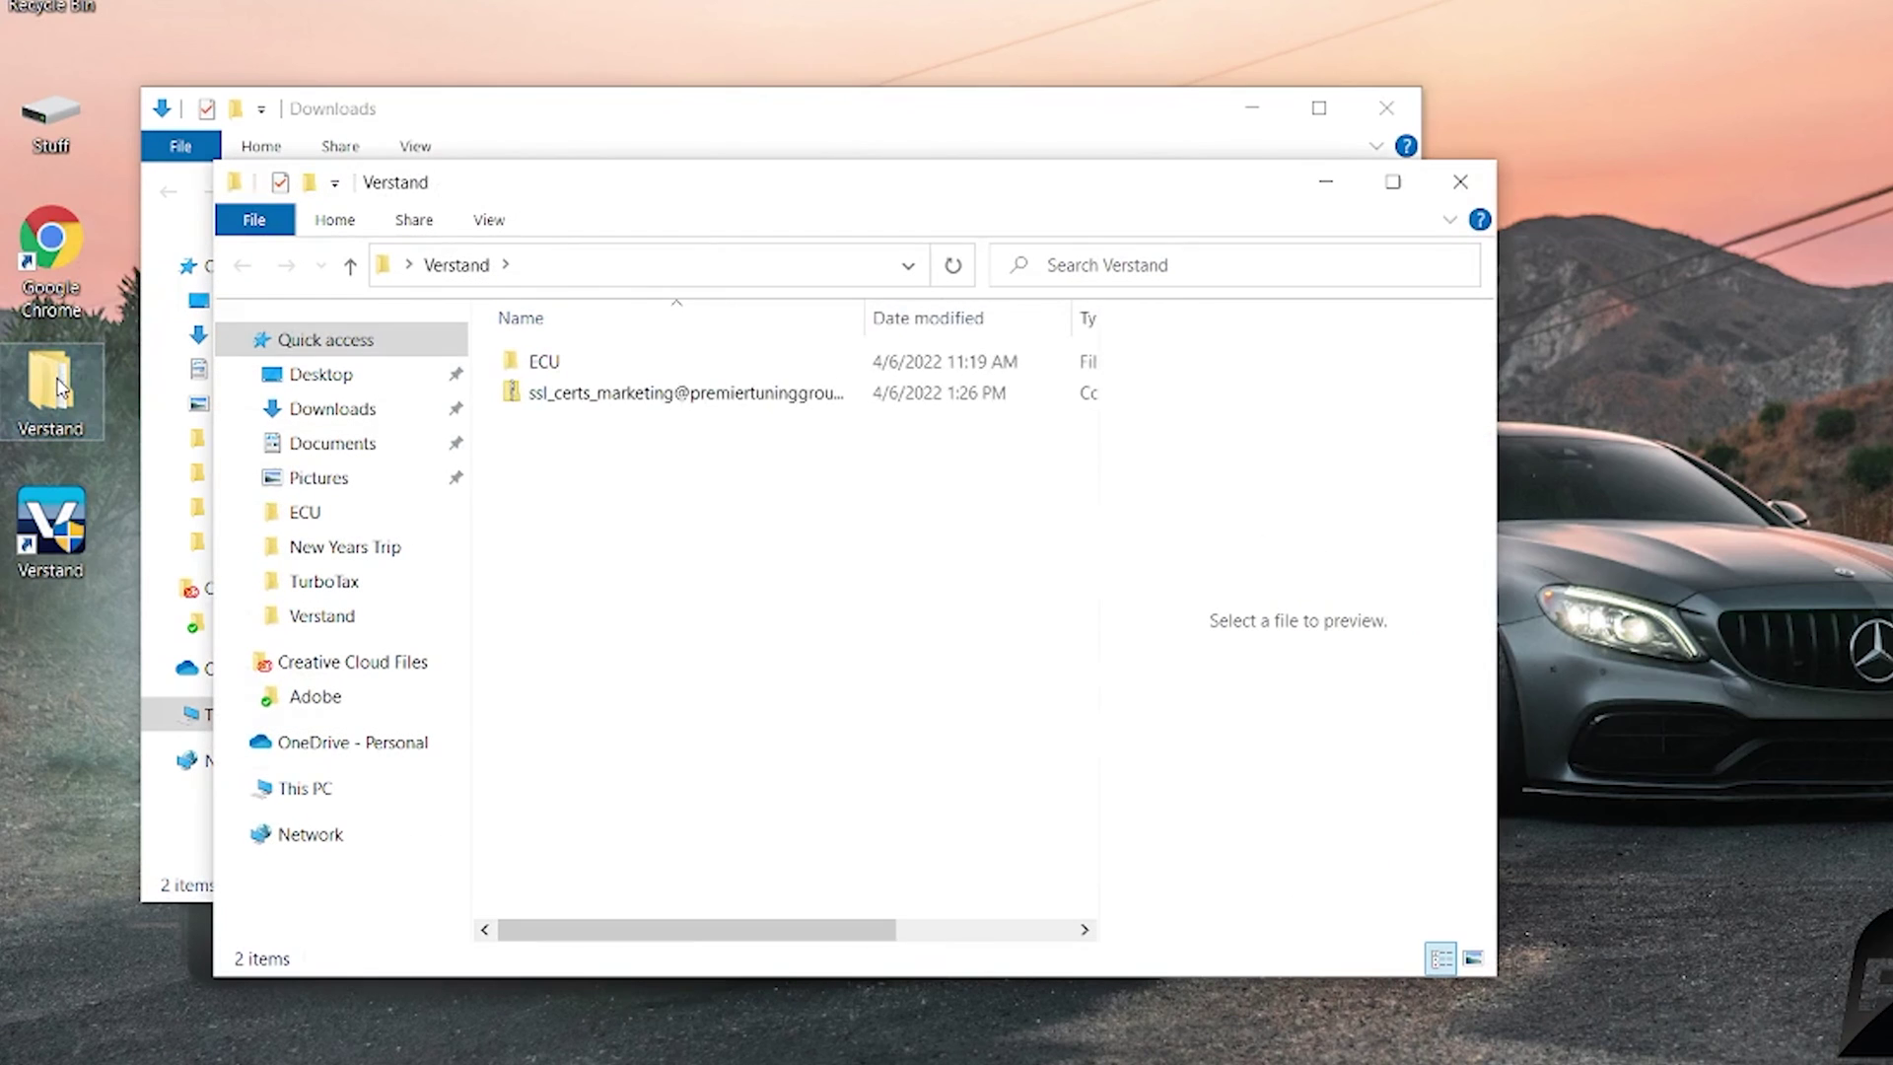
click(797, 397)
right_click(796, 397)
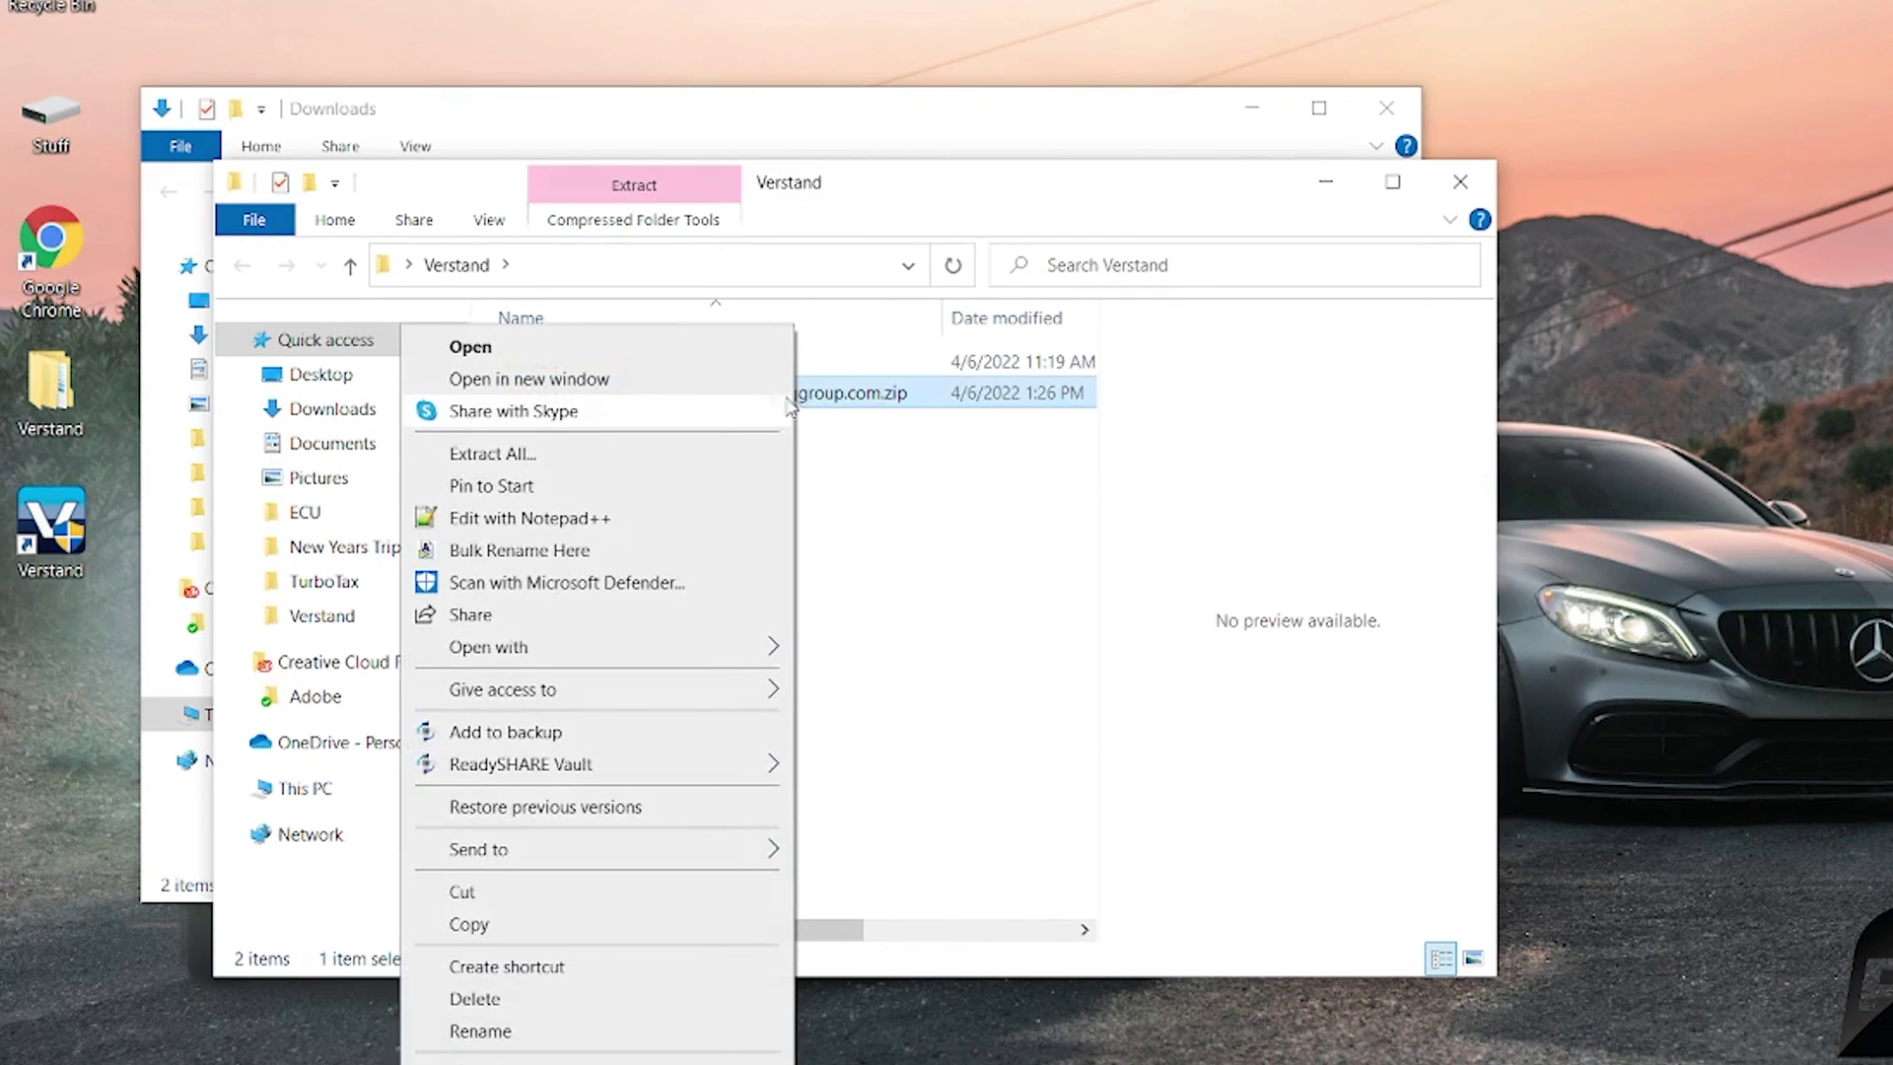
click(707, 458)
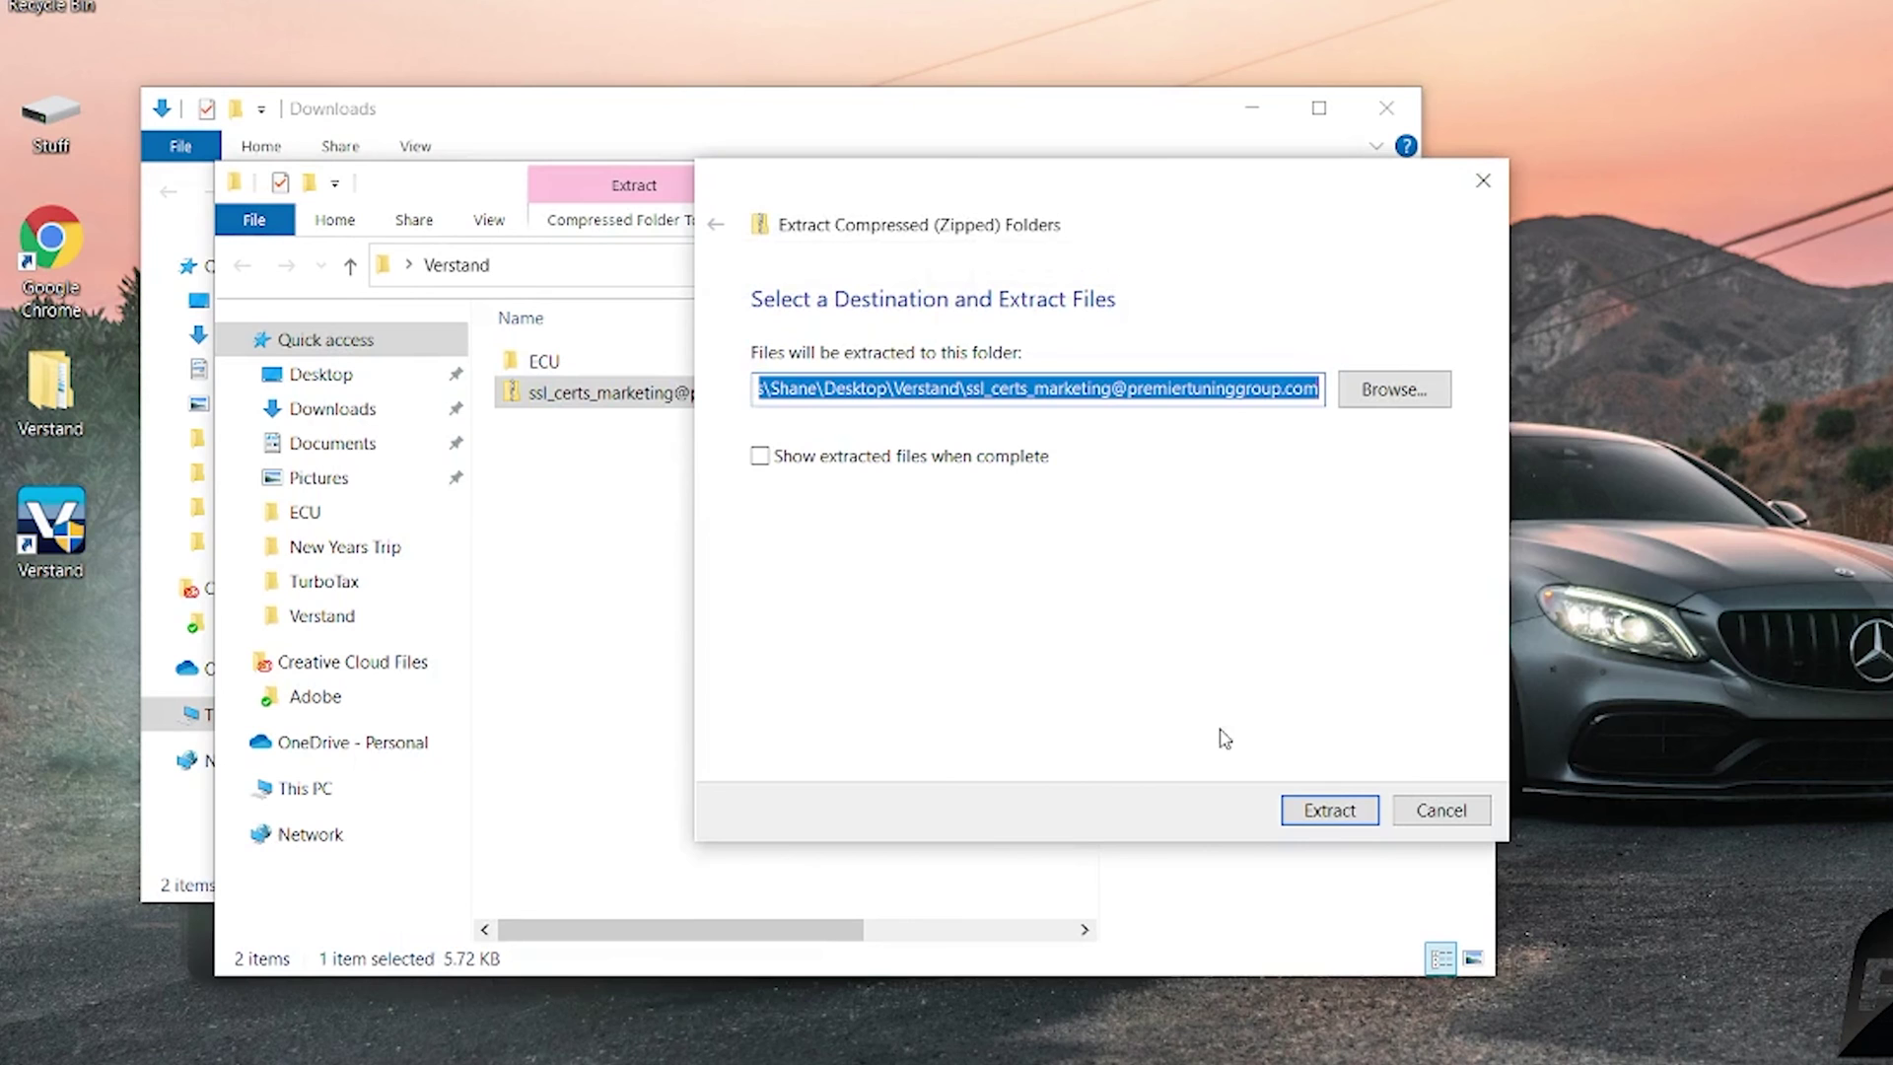
click(1346, 821)
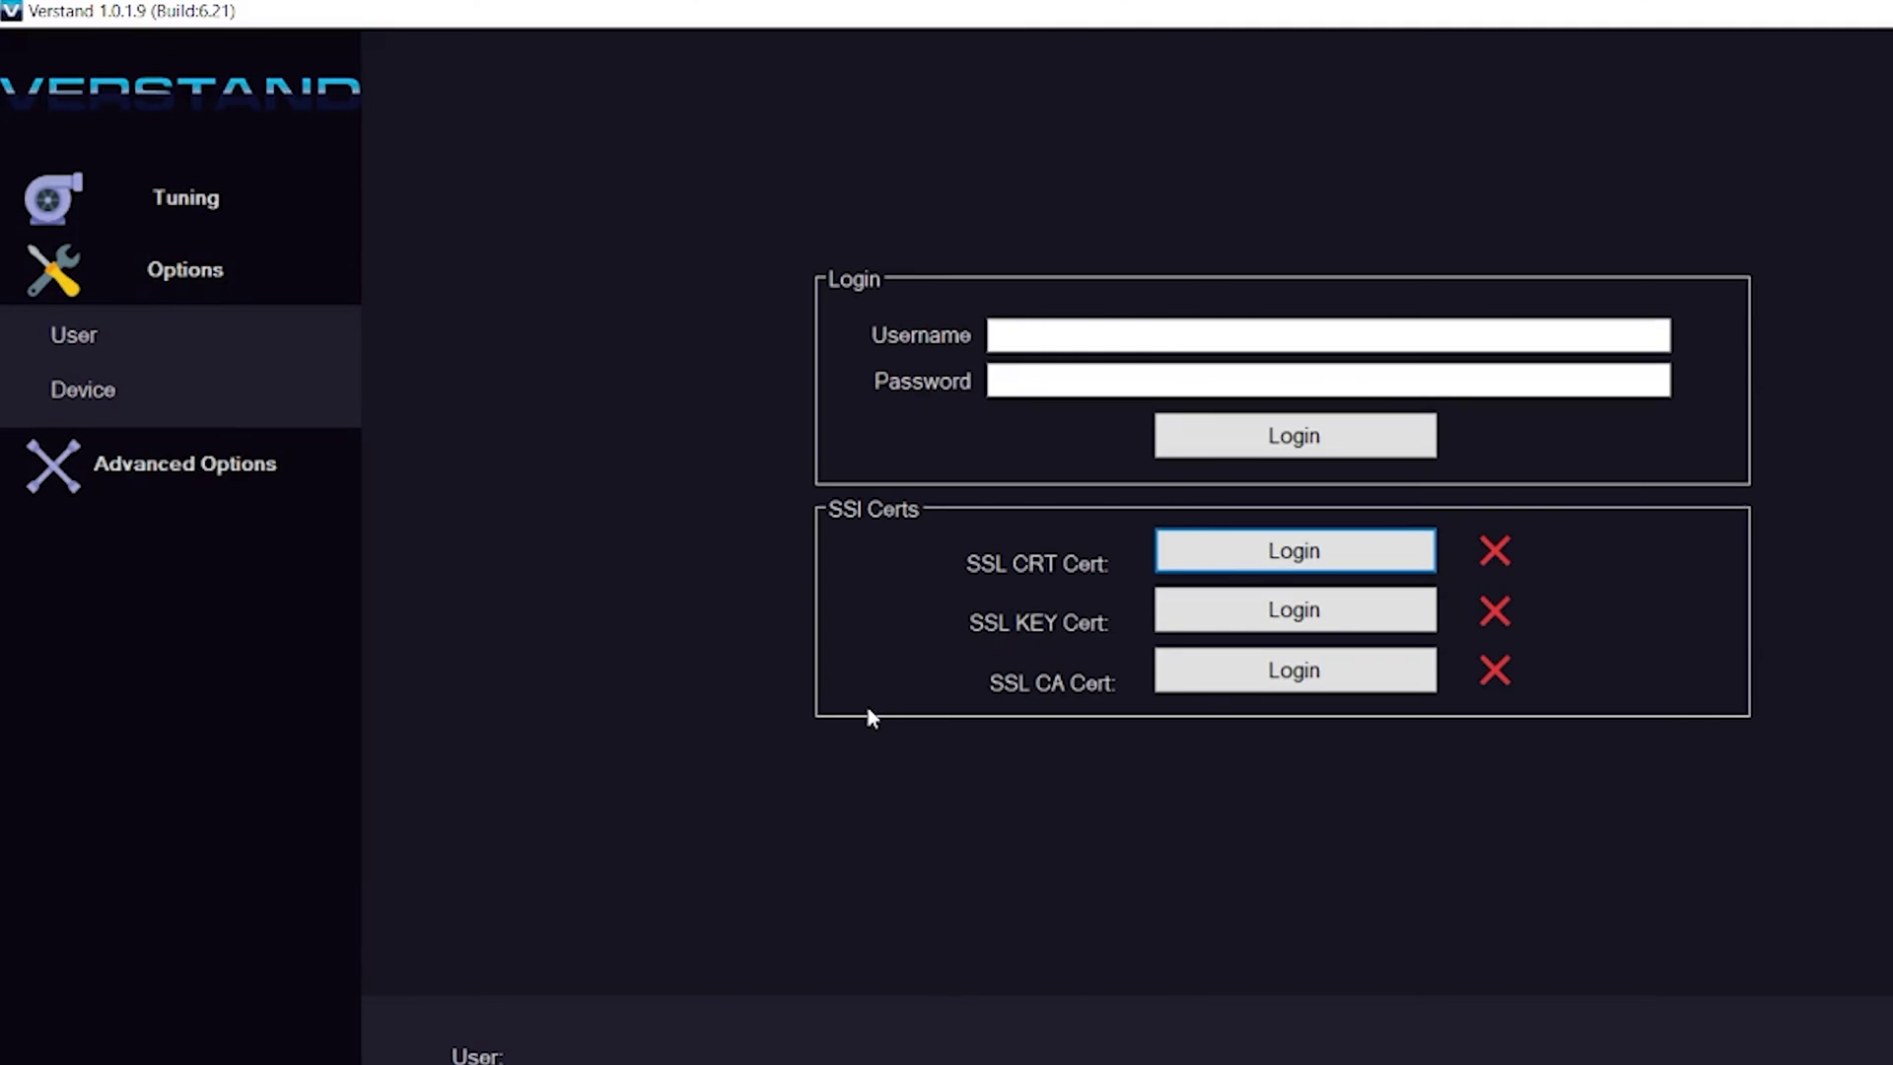
- Load cert-crt.pem and cert-ca.pem from the extracted SSL certs folder
click(1212, 477)
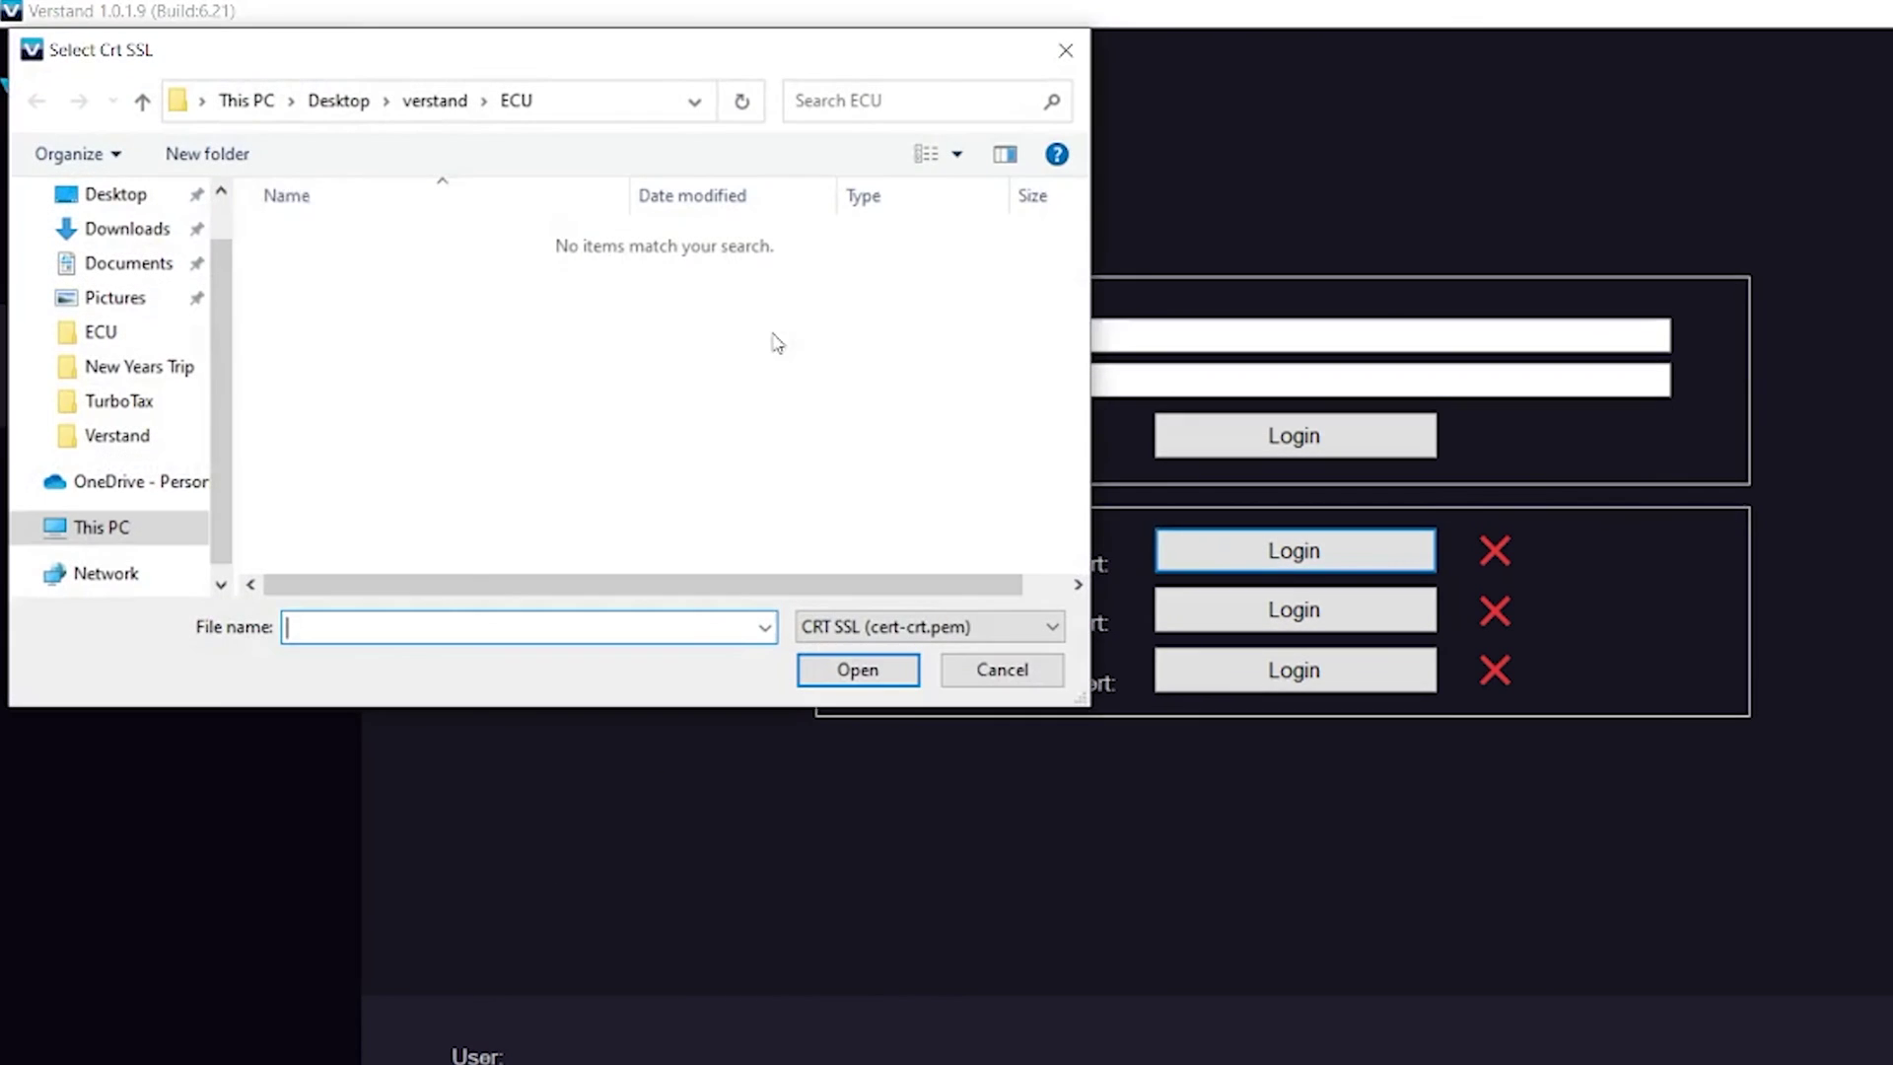
click(435, 99)
double_click(438, 264)
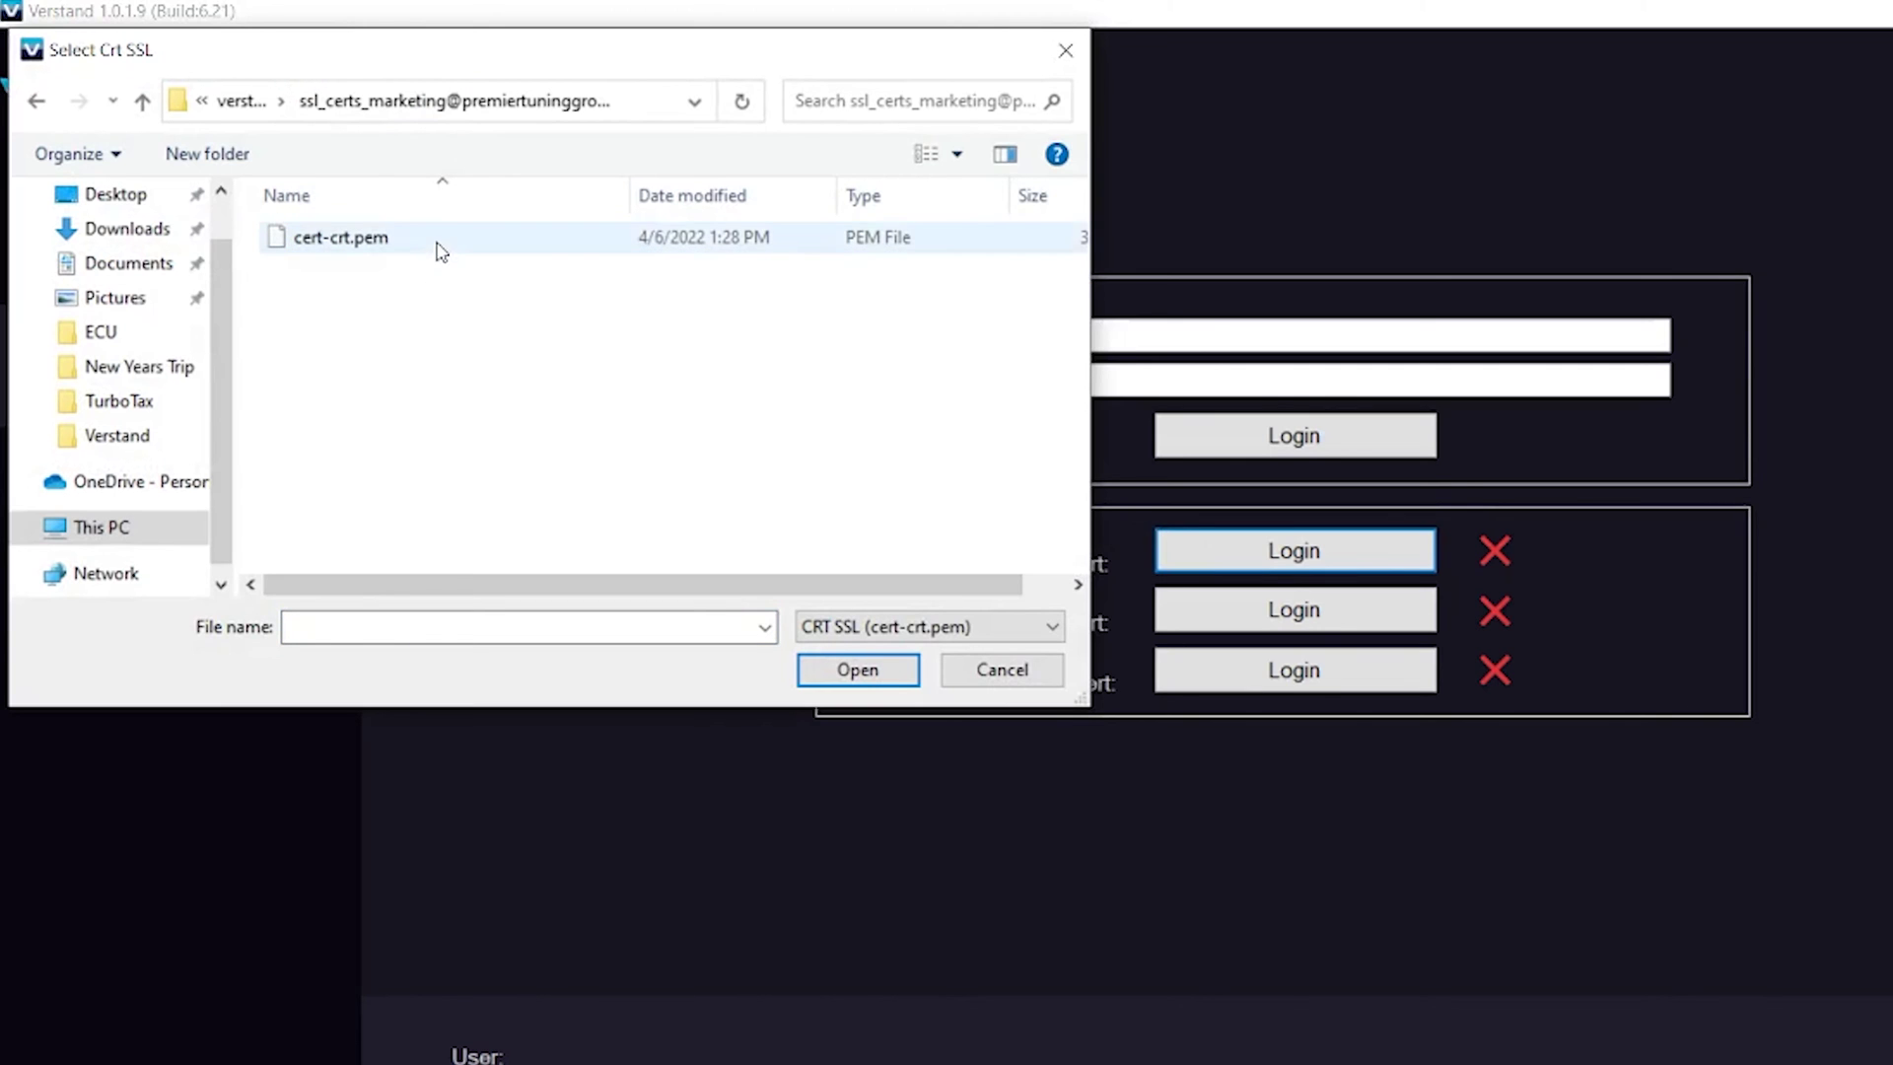
click(438, 244)
click(856, 669)
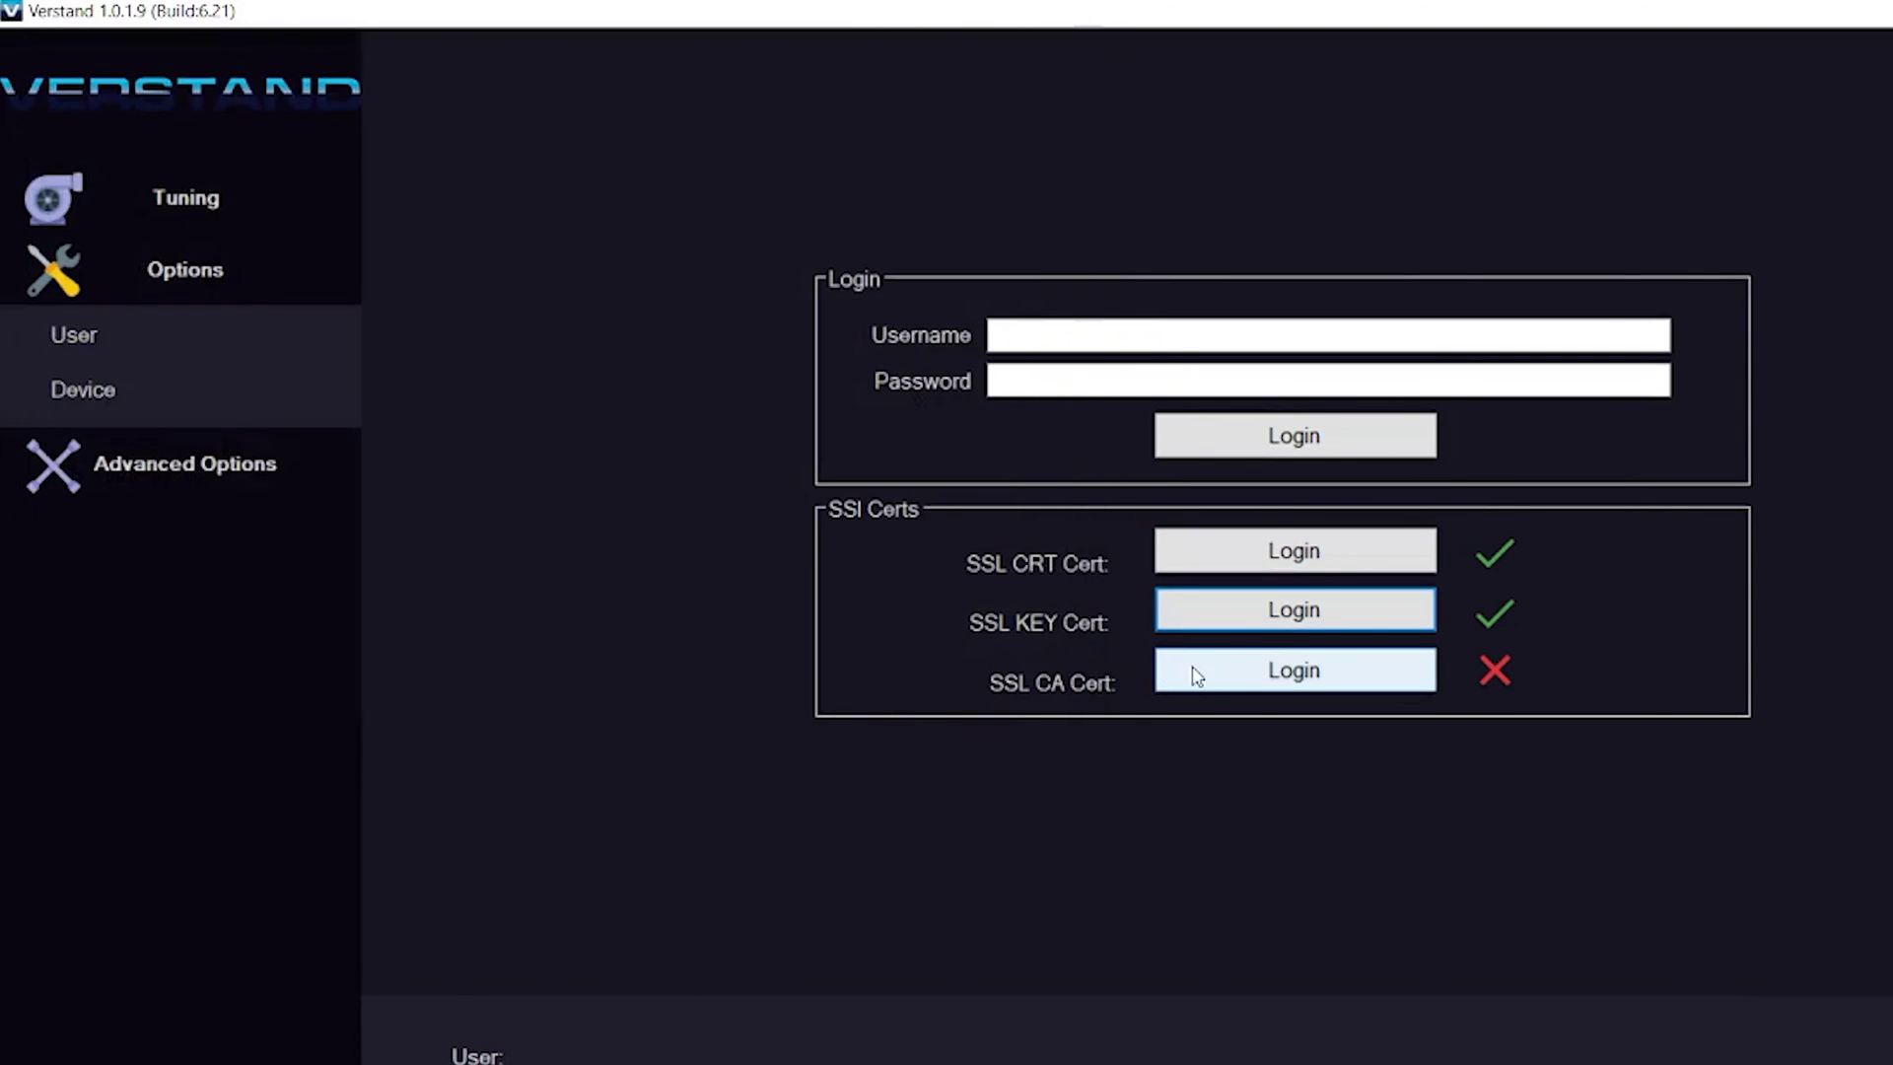
click(1198, 667)
click(393, 240)
click(848, 668)
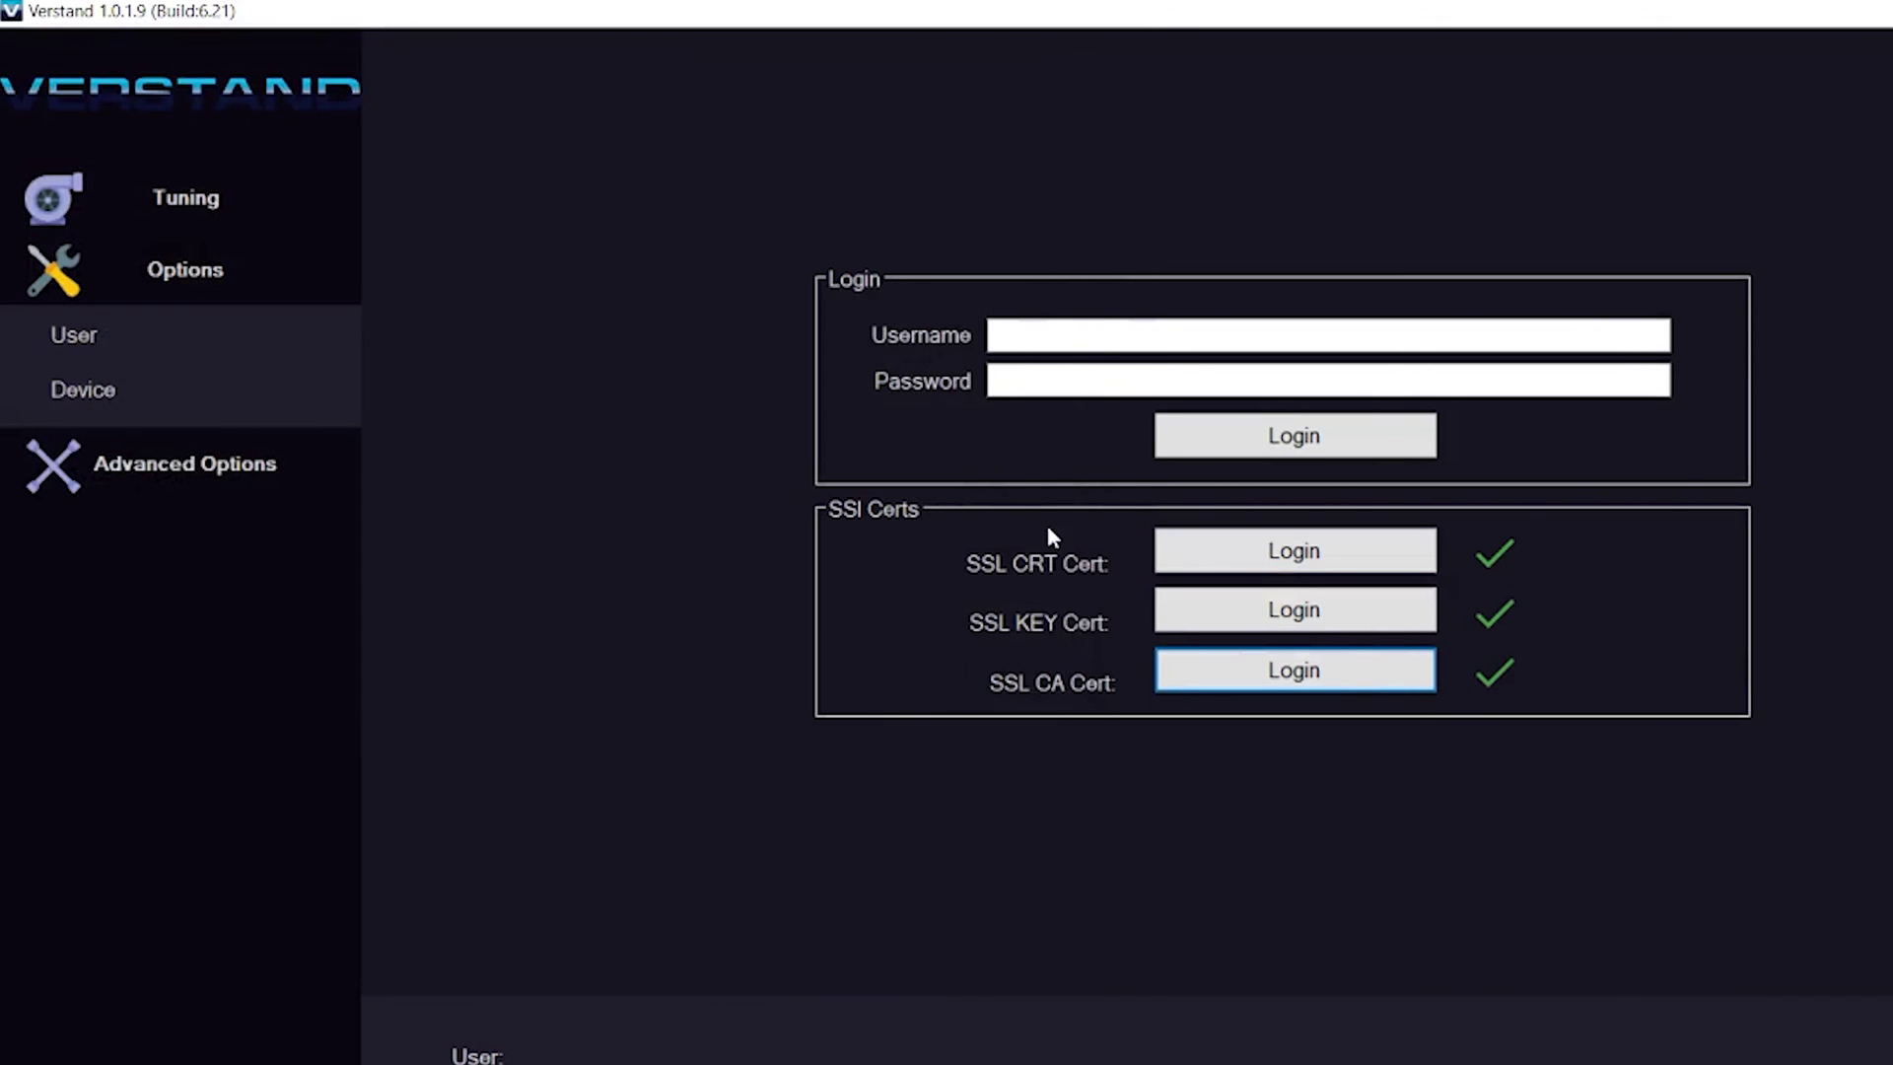
- Enter the account username and password and log in
key(Tab)
key(ctrl+v)
click(1305, 379)
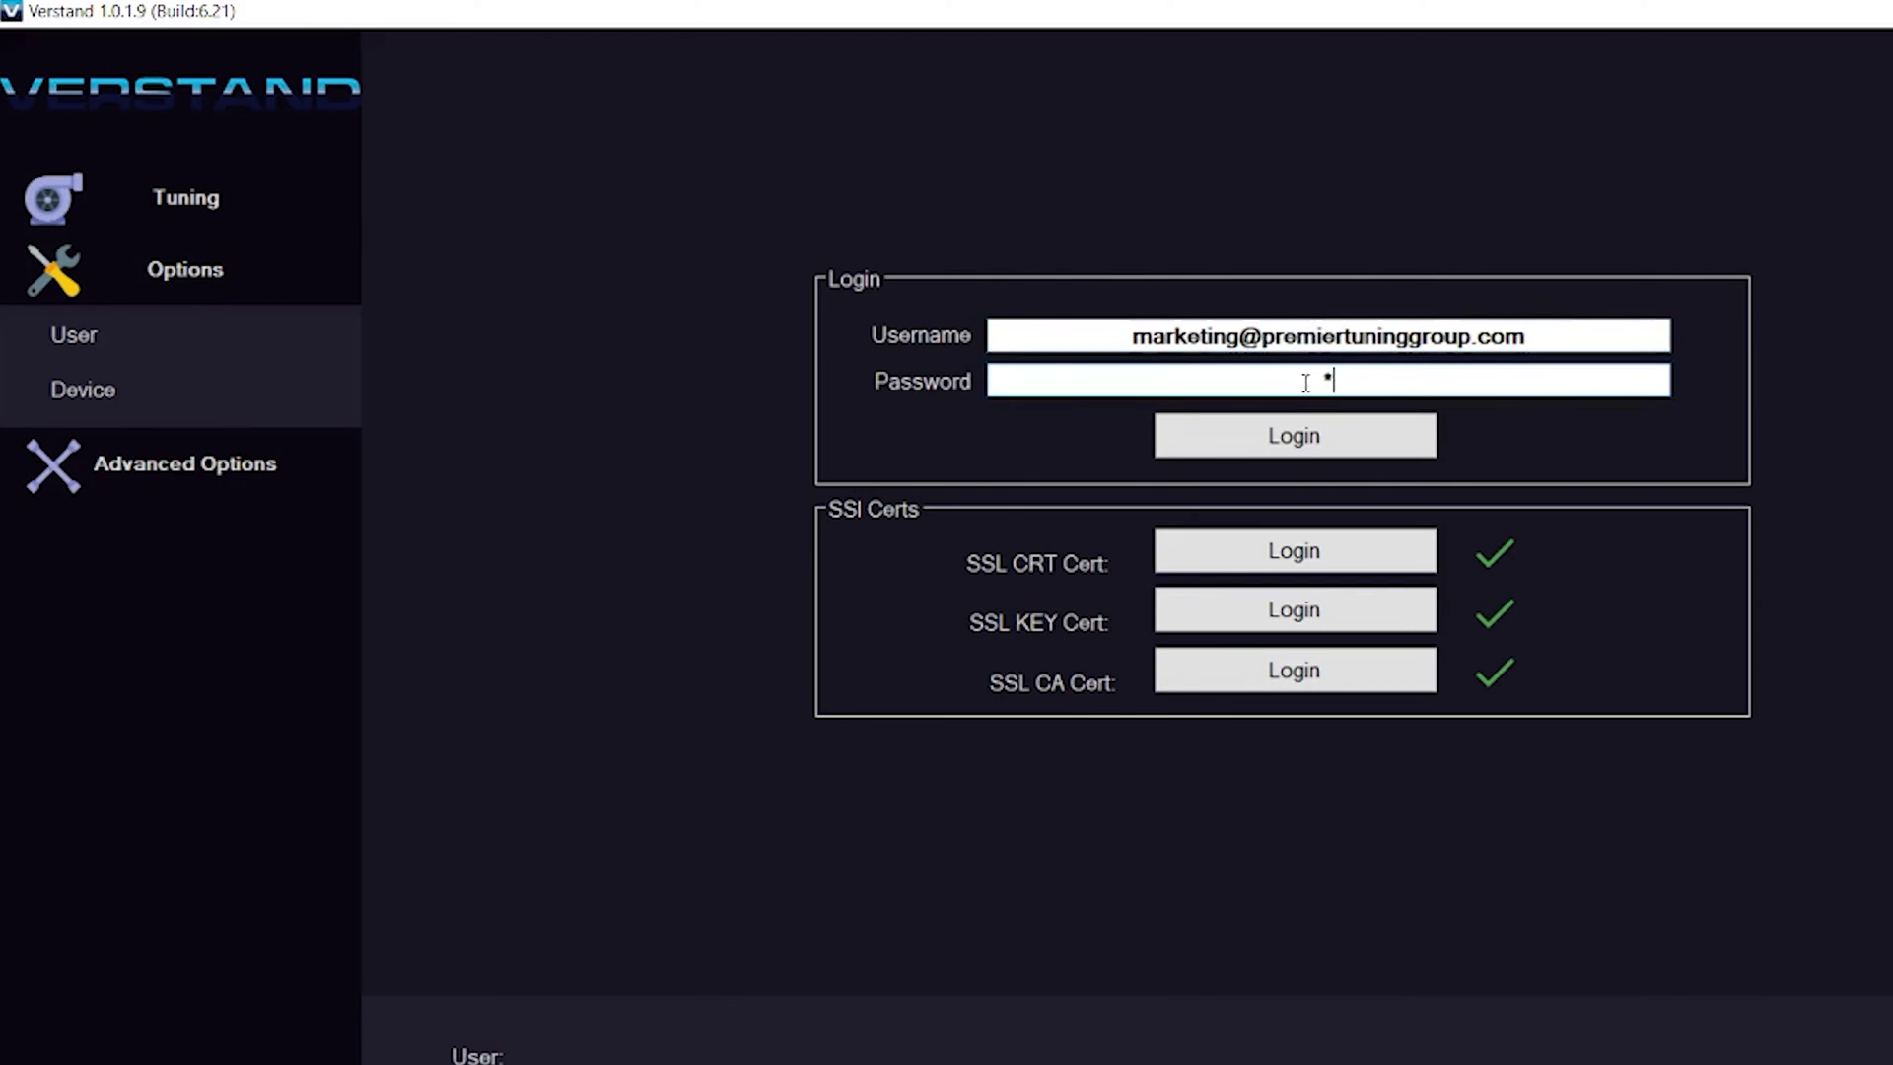
text(******)
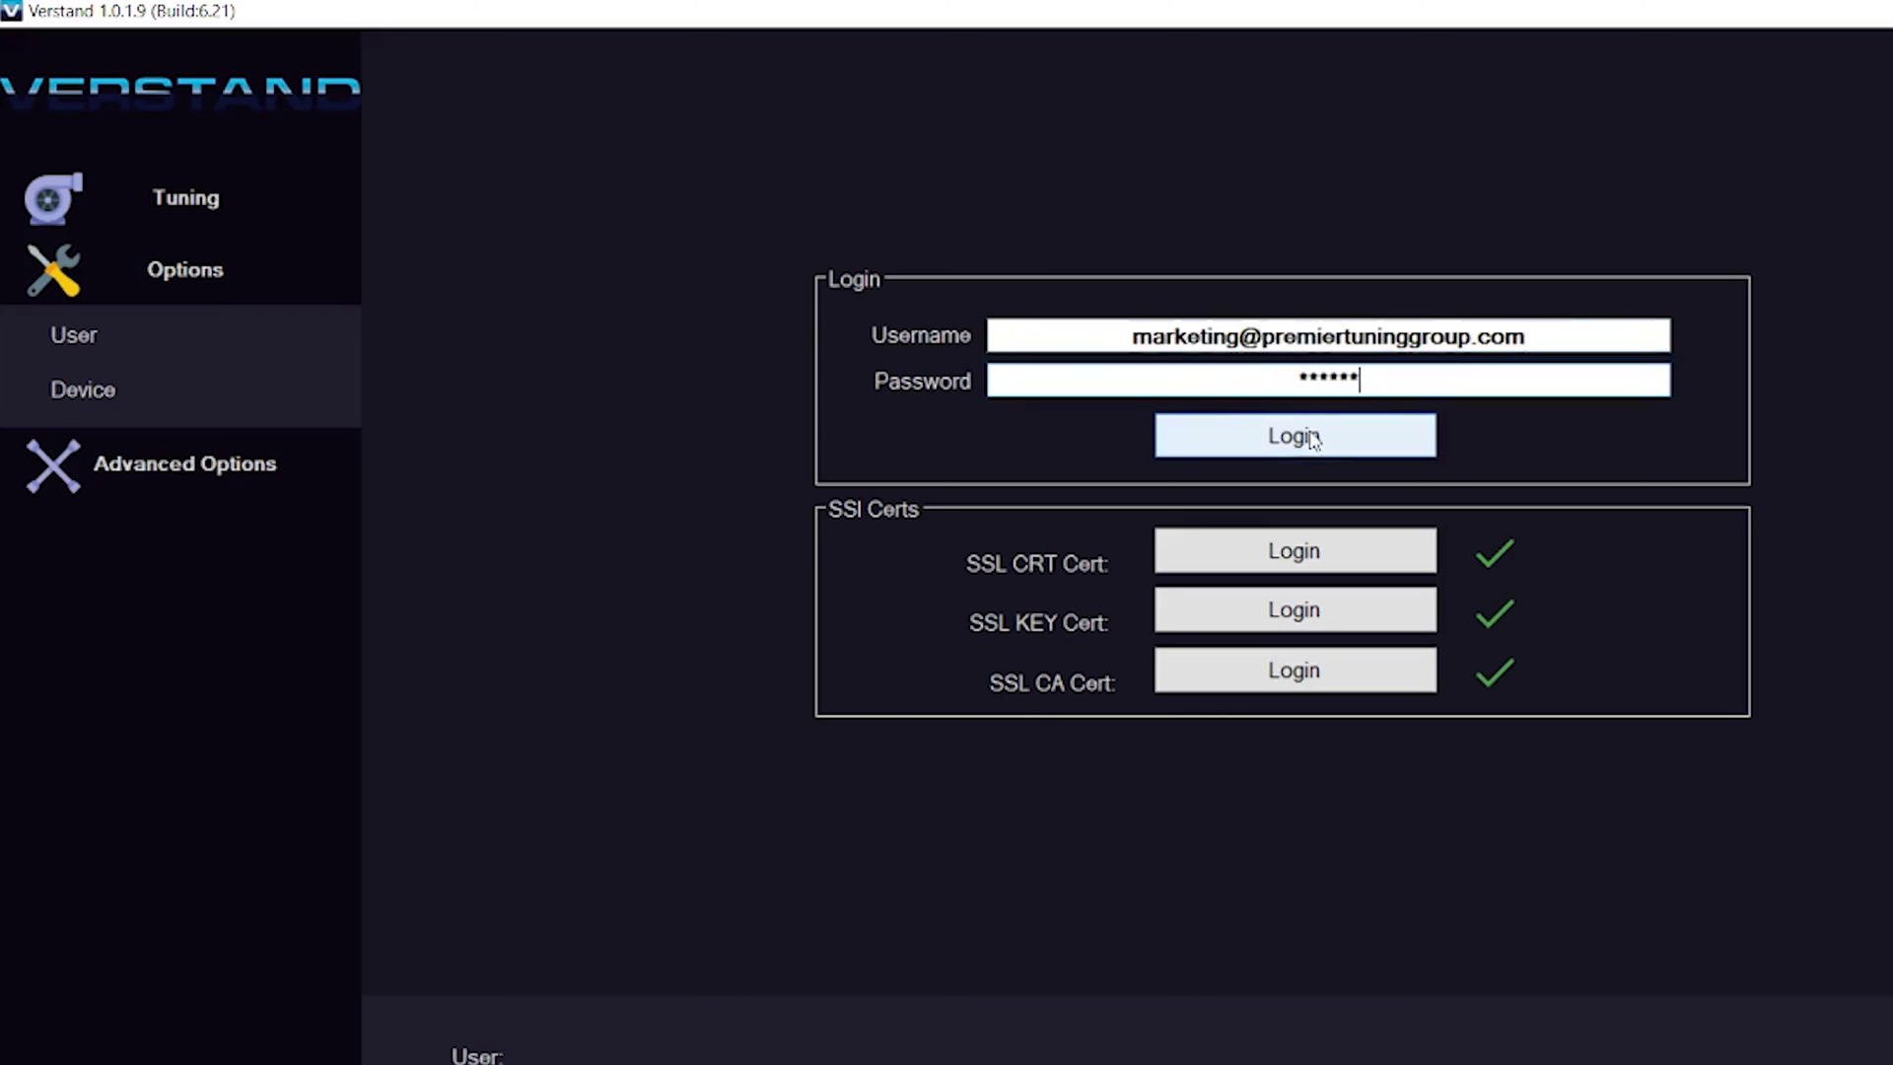
click(1315, 444)
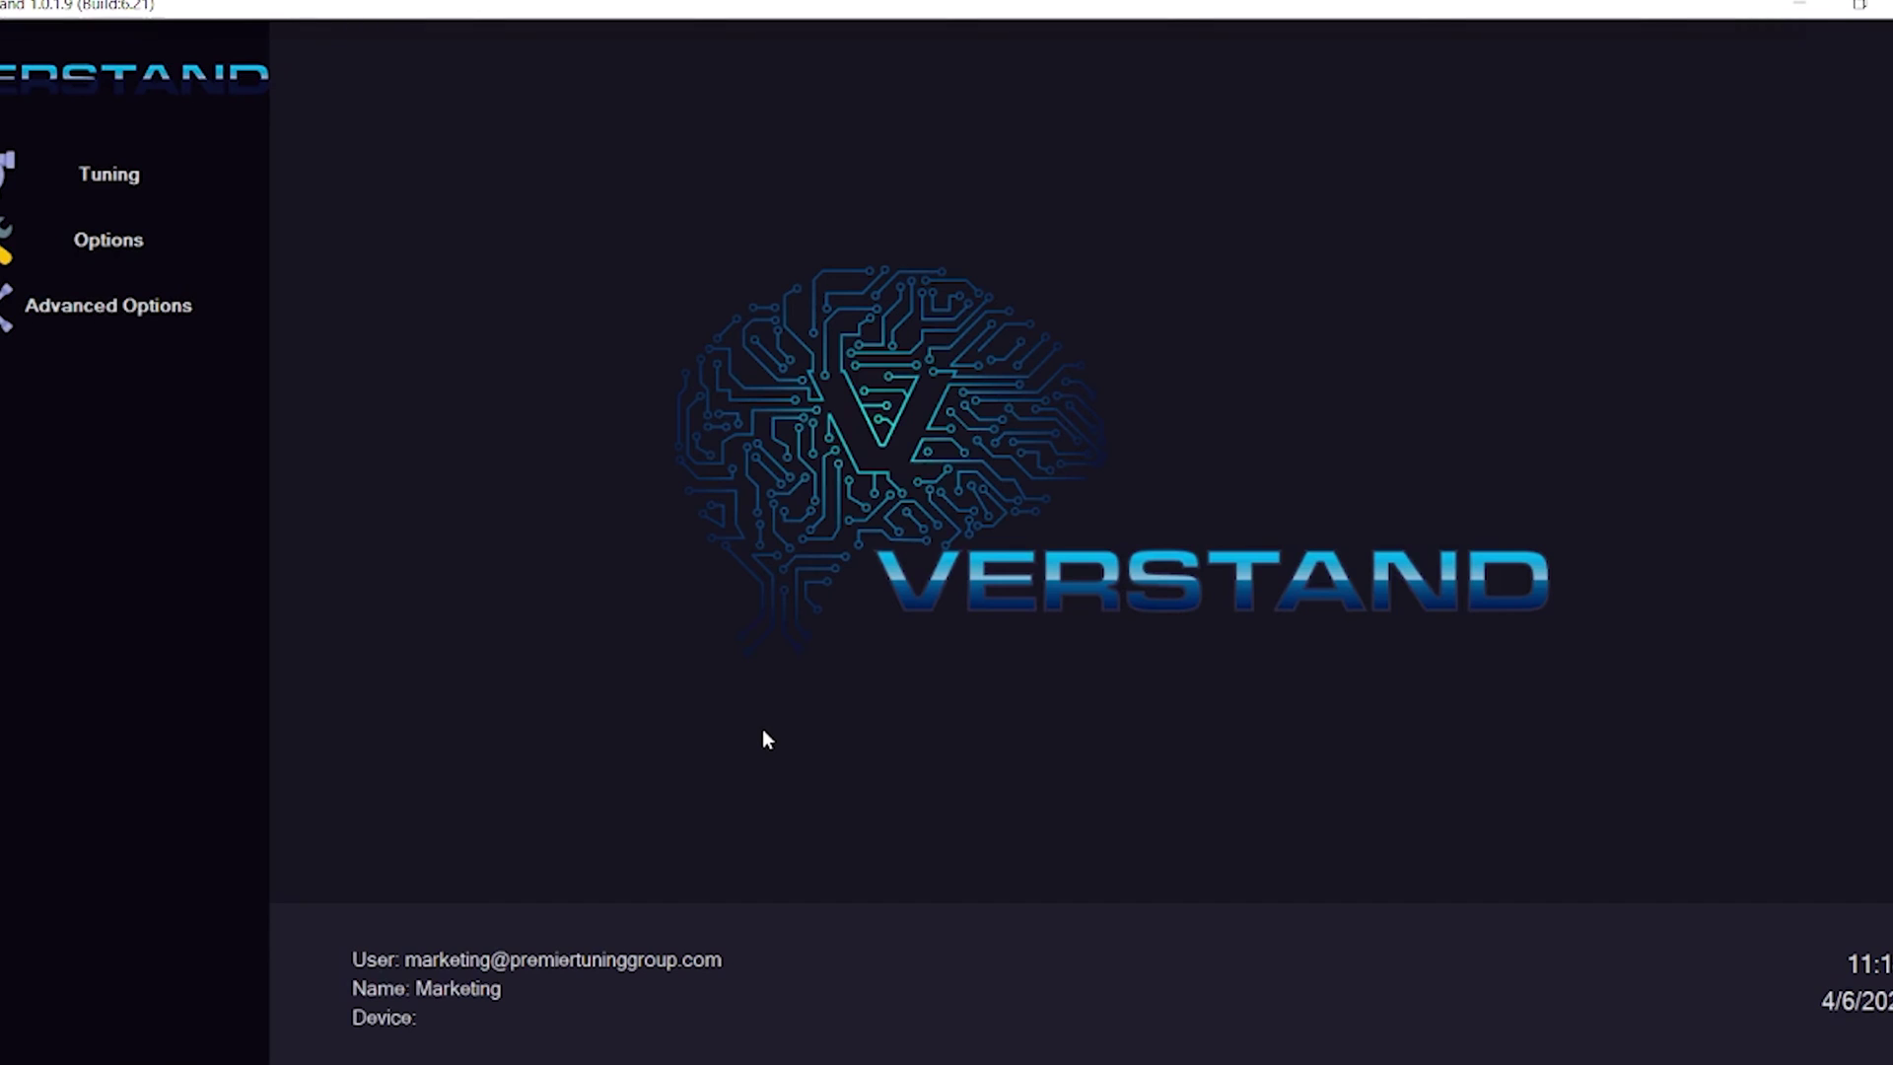
- Save the Tactrix OpenPort 2.0 passthru device settings and confirm
click(156, 247)
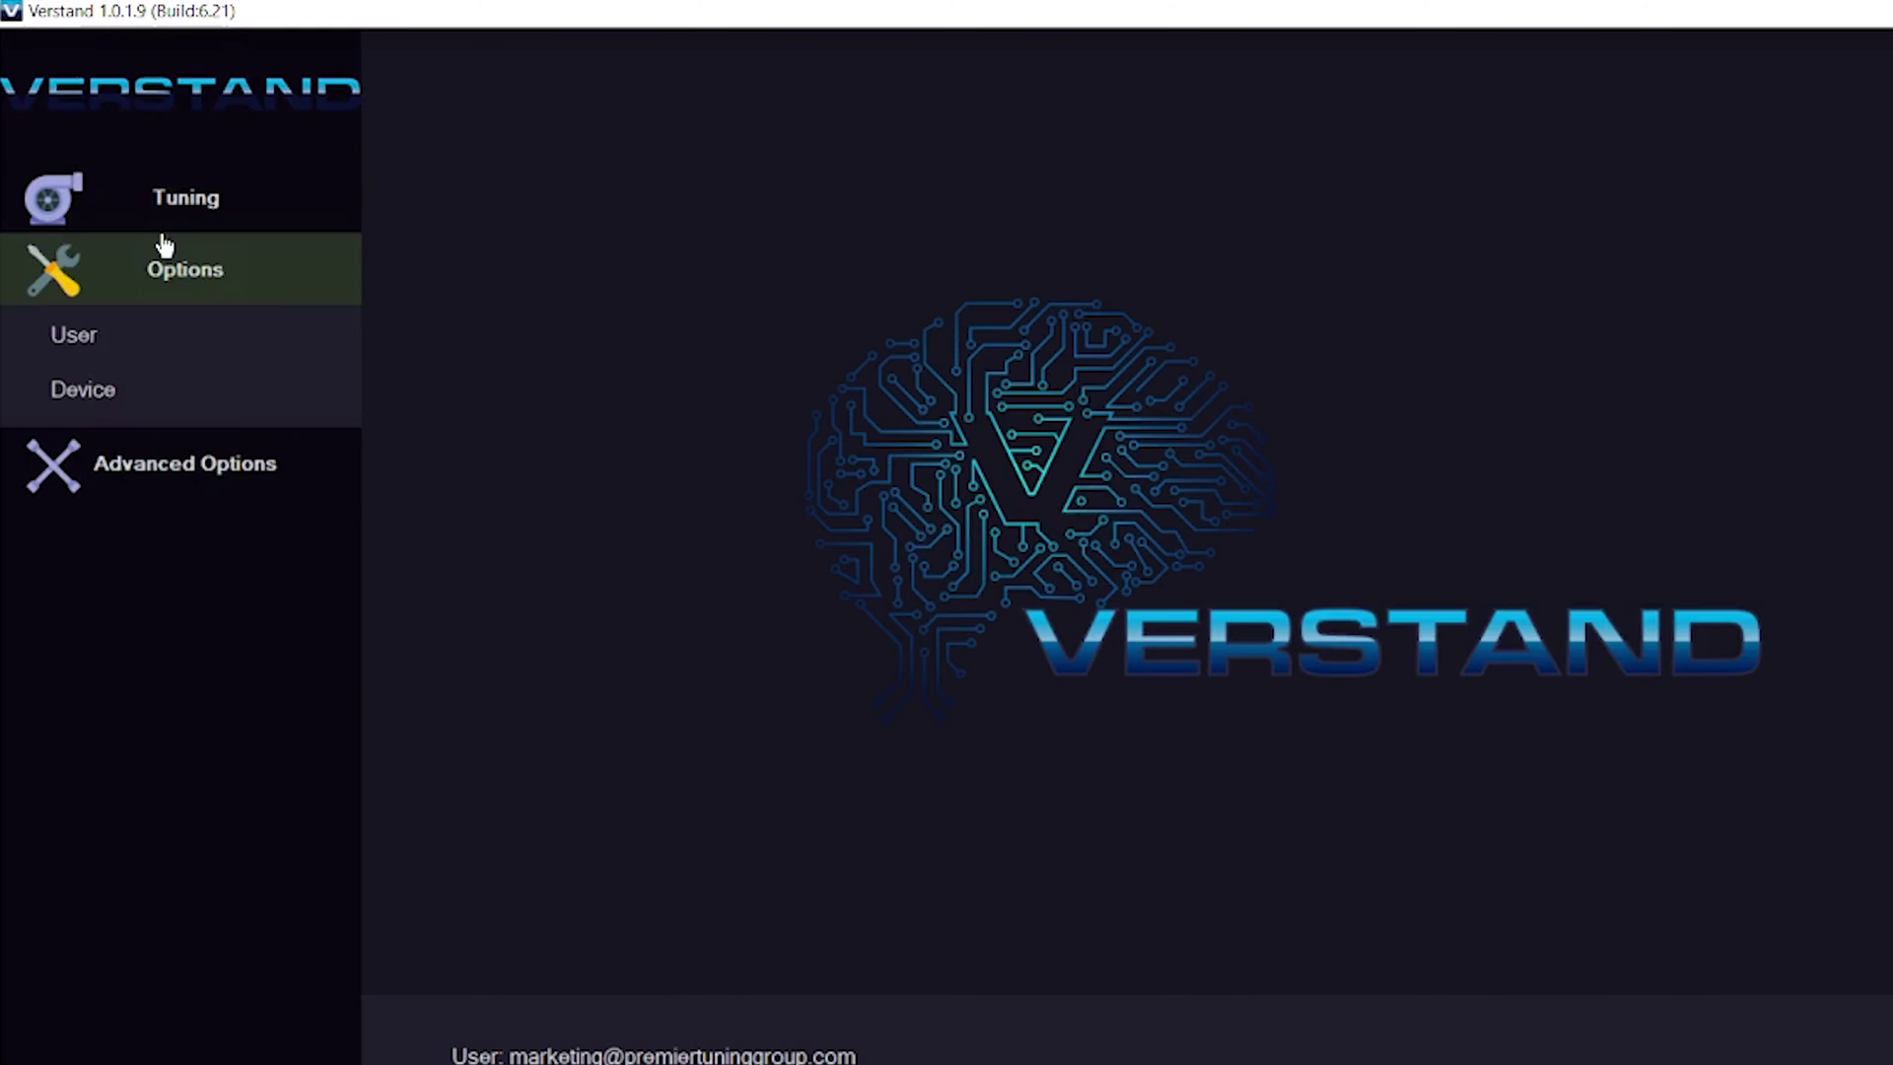
click(76, 389)
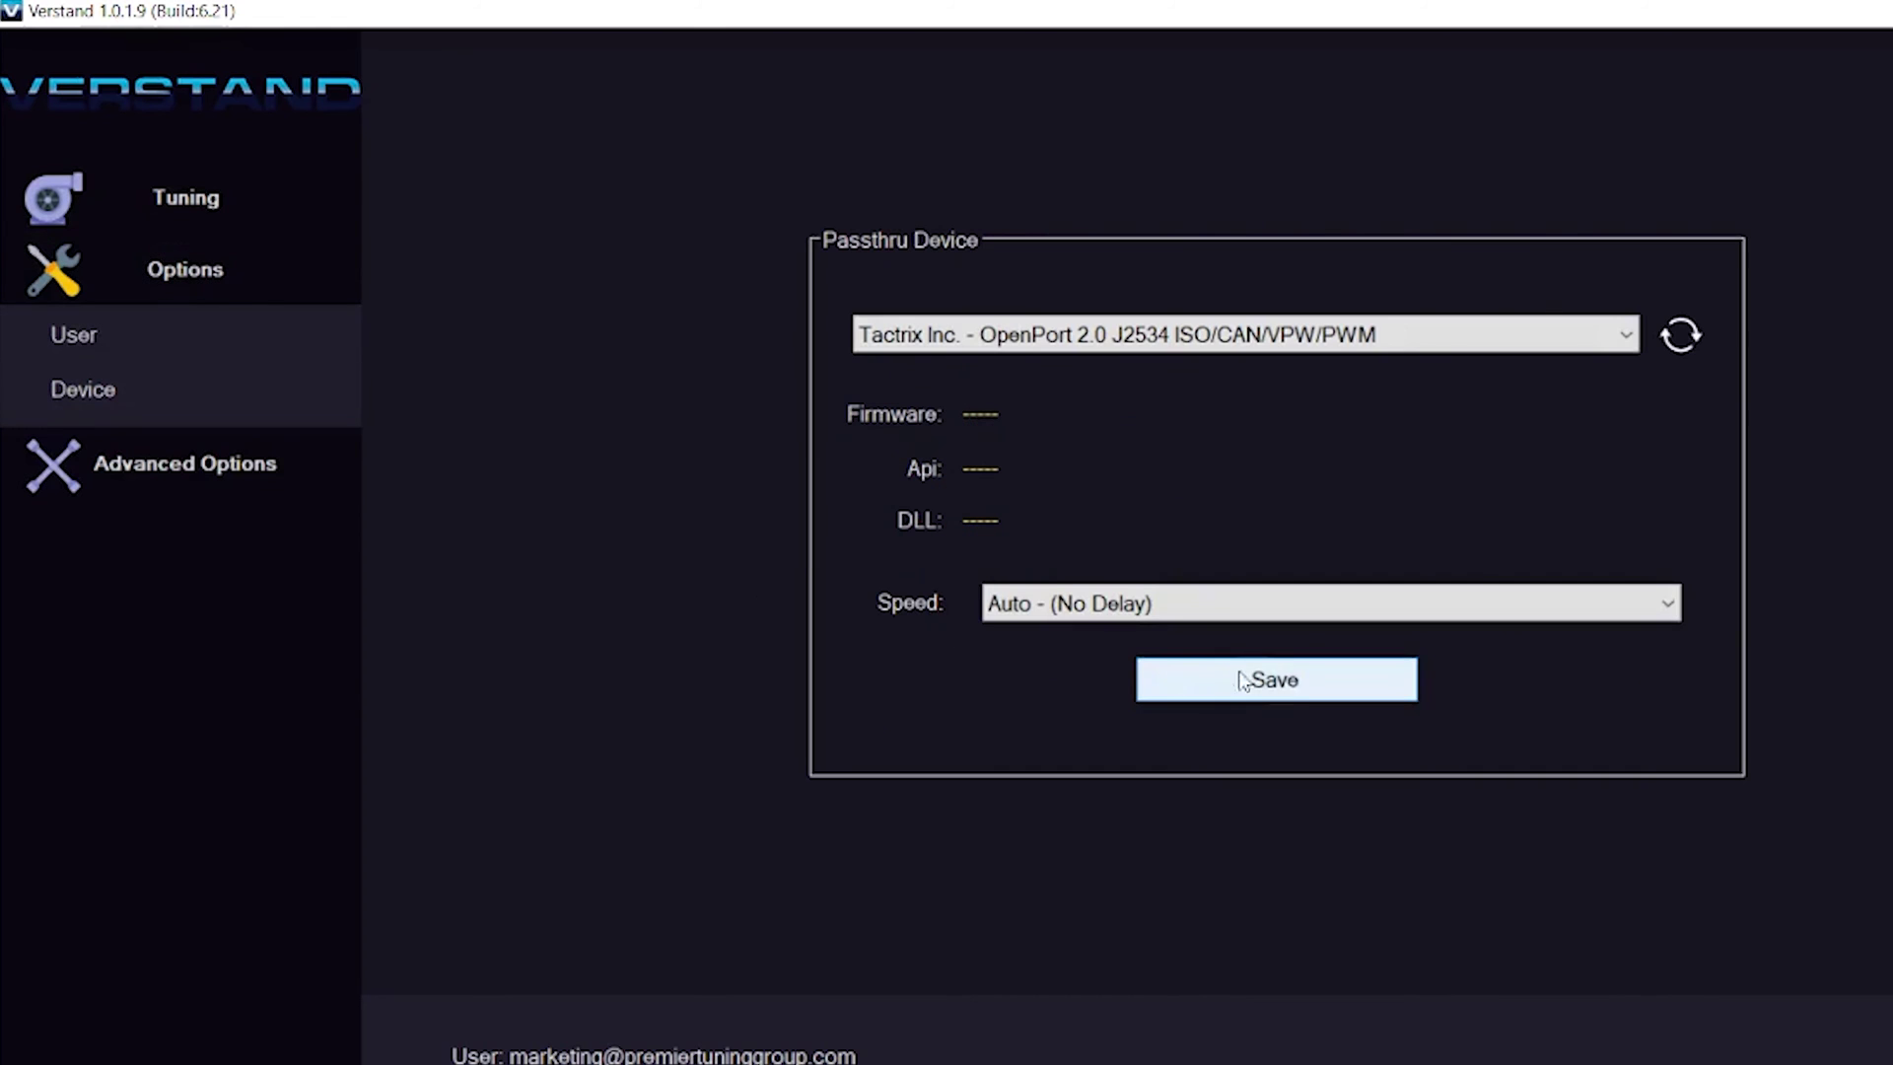
click(1304, 693)
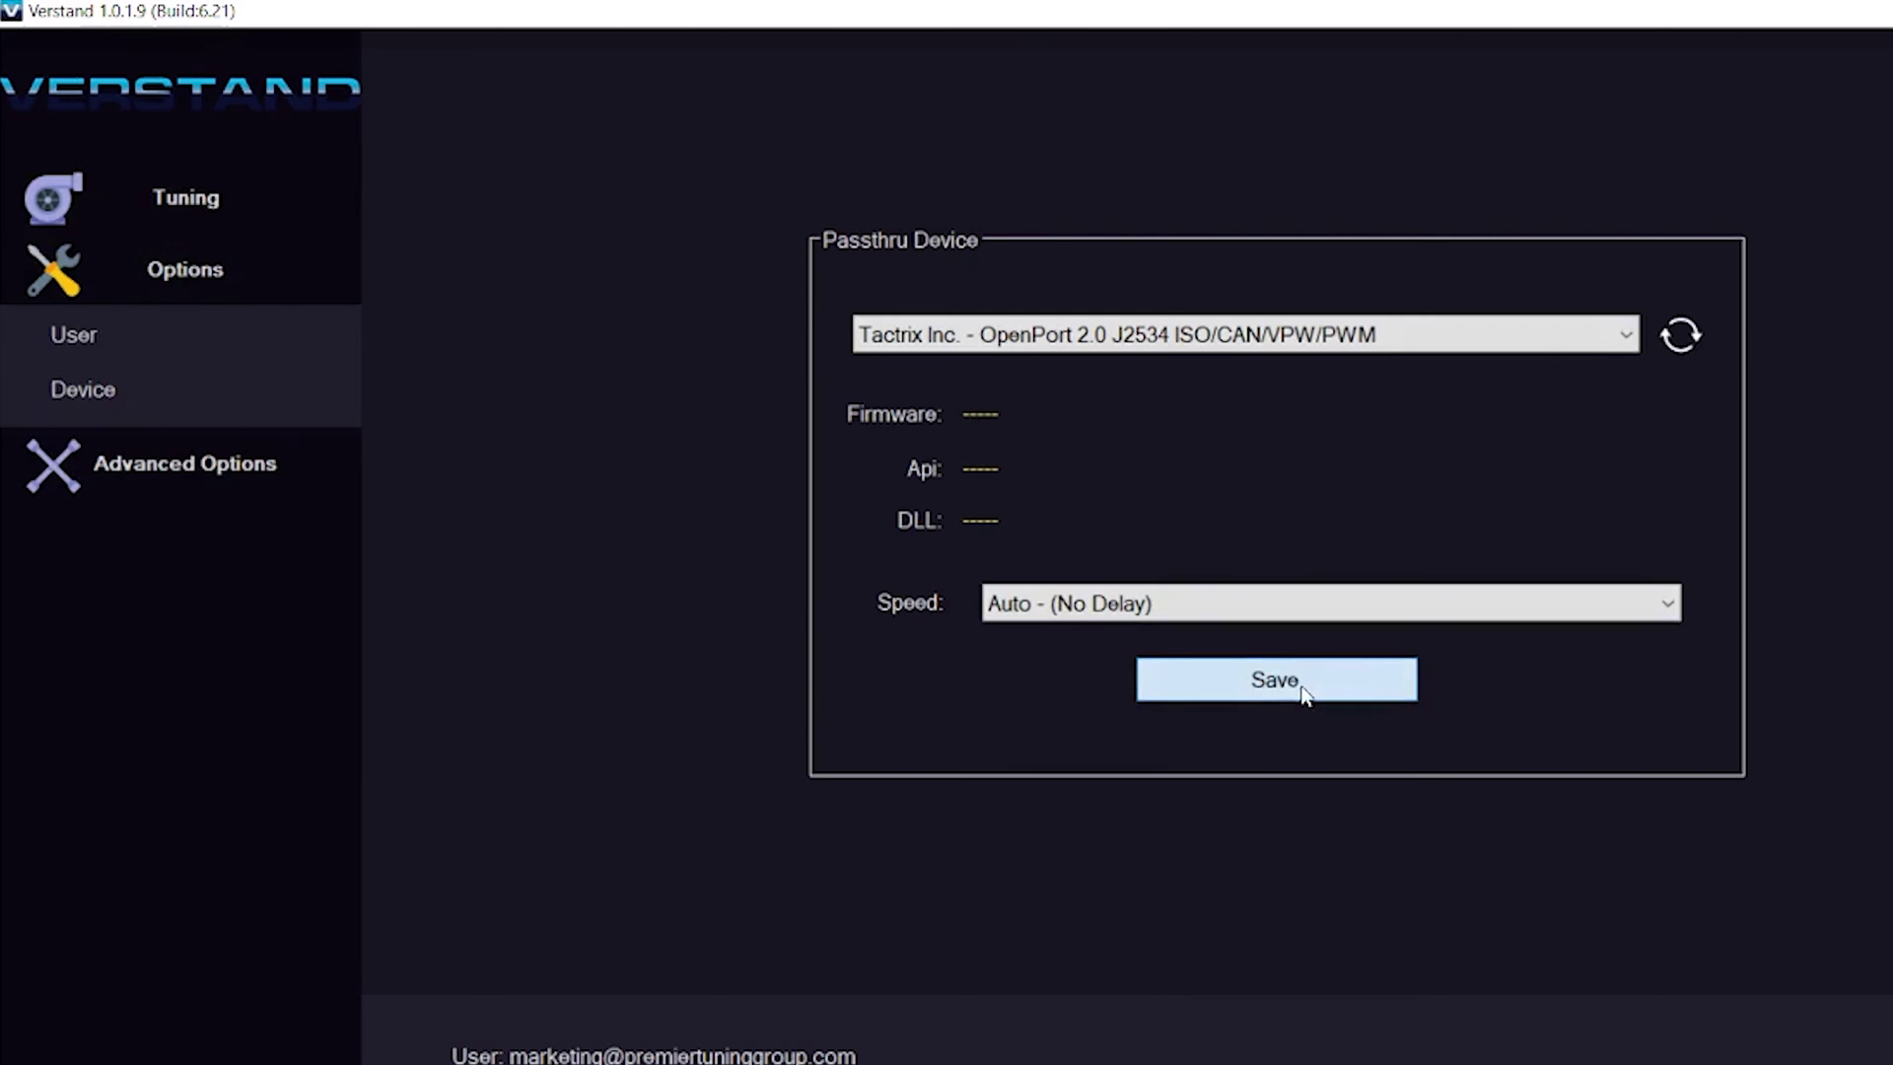
click(966, 840)
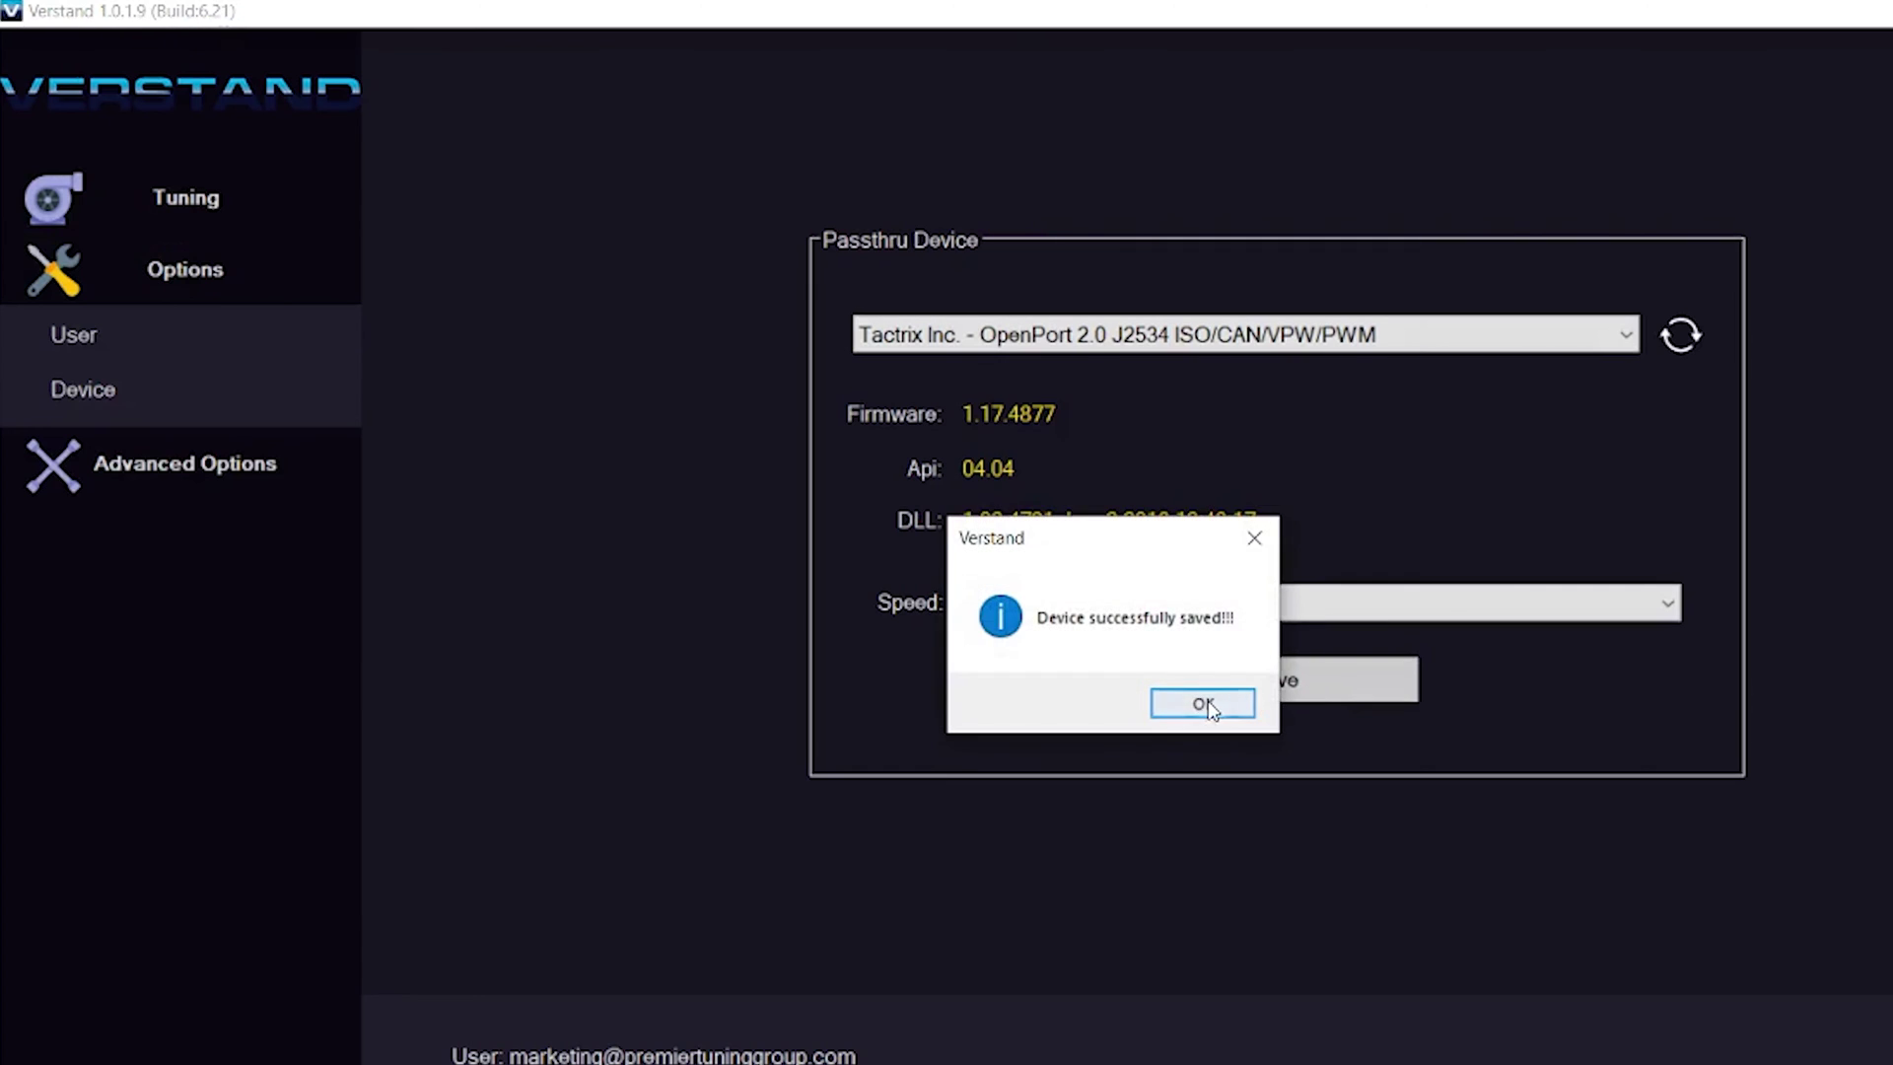
click(1210, 708)
click(104, 224)
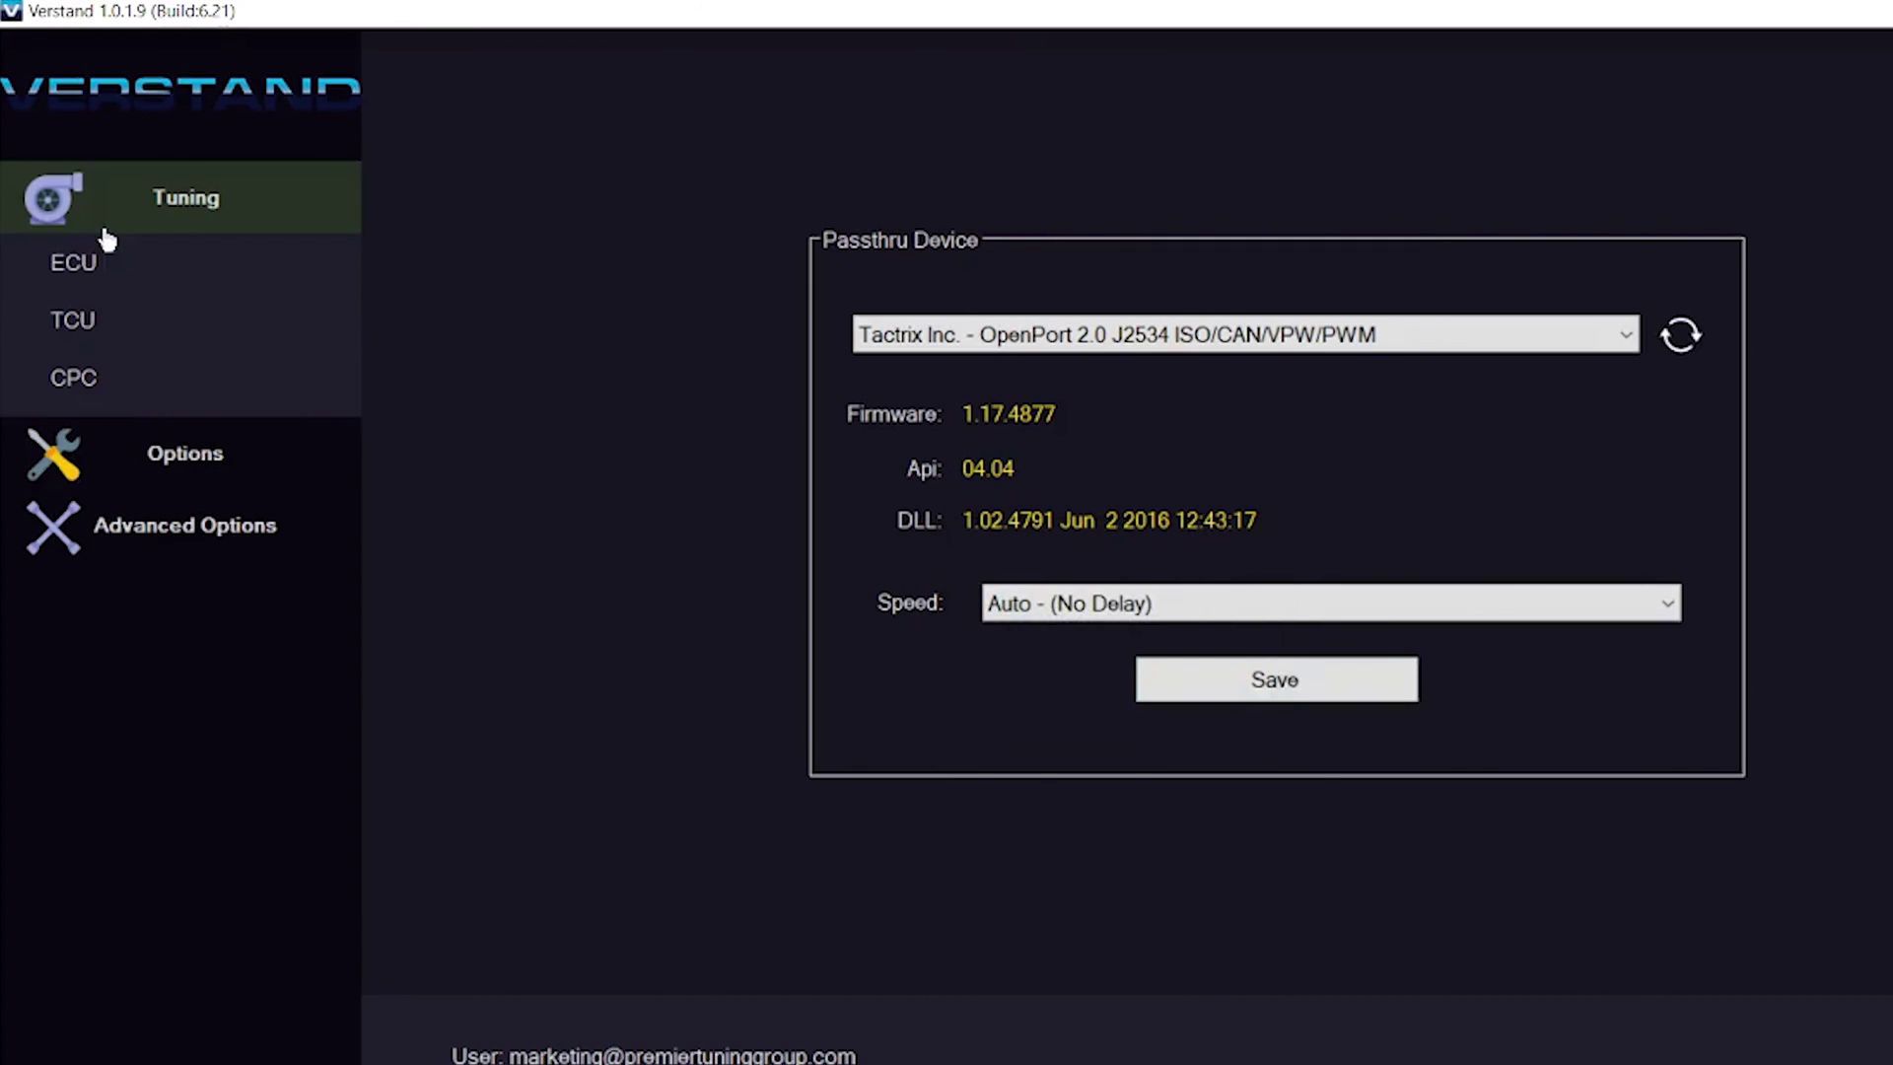
- Select ECU - MED17.7.5 (VR/W/CHK), read its ID, and start reading the ECU
click(77, 259)
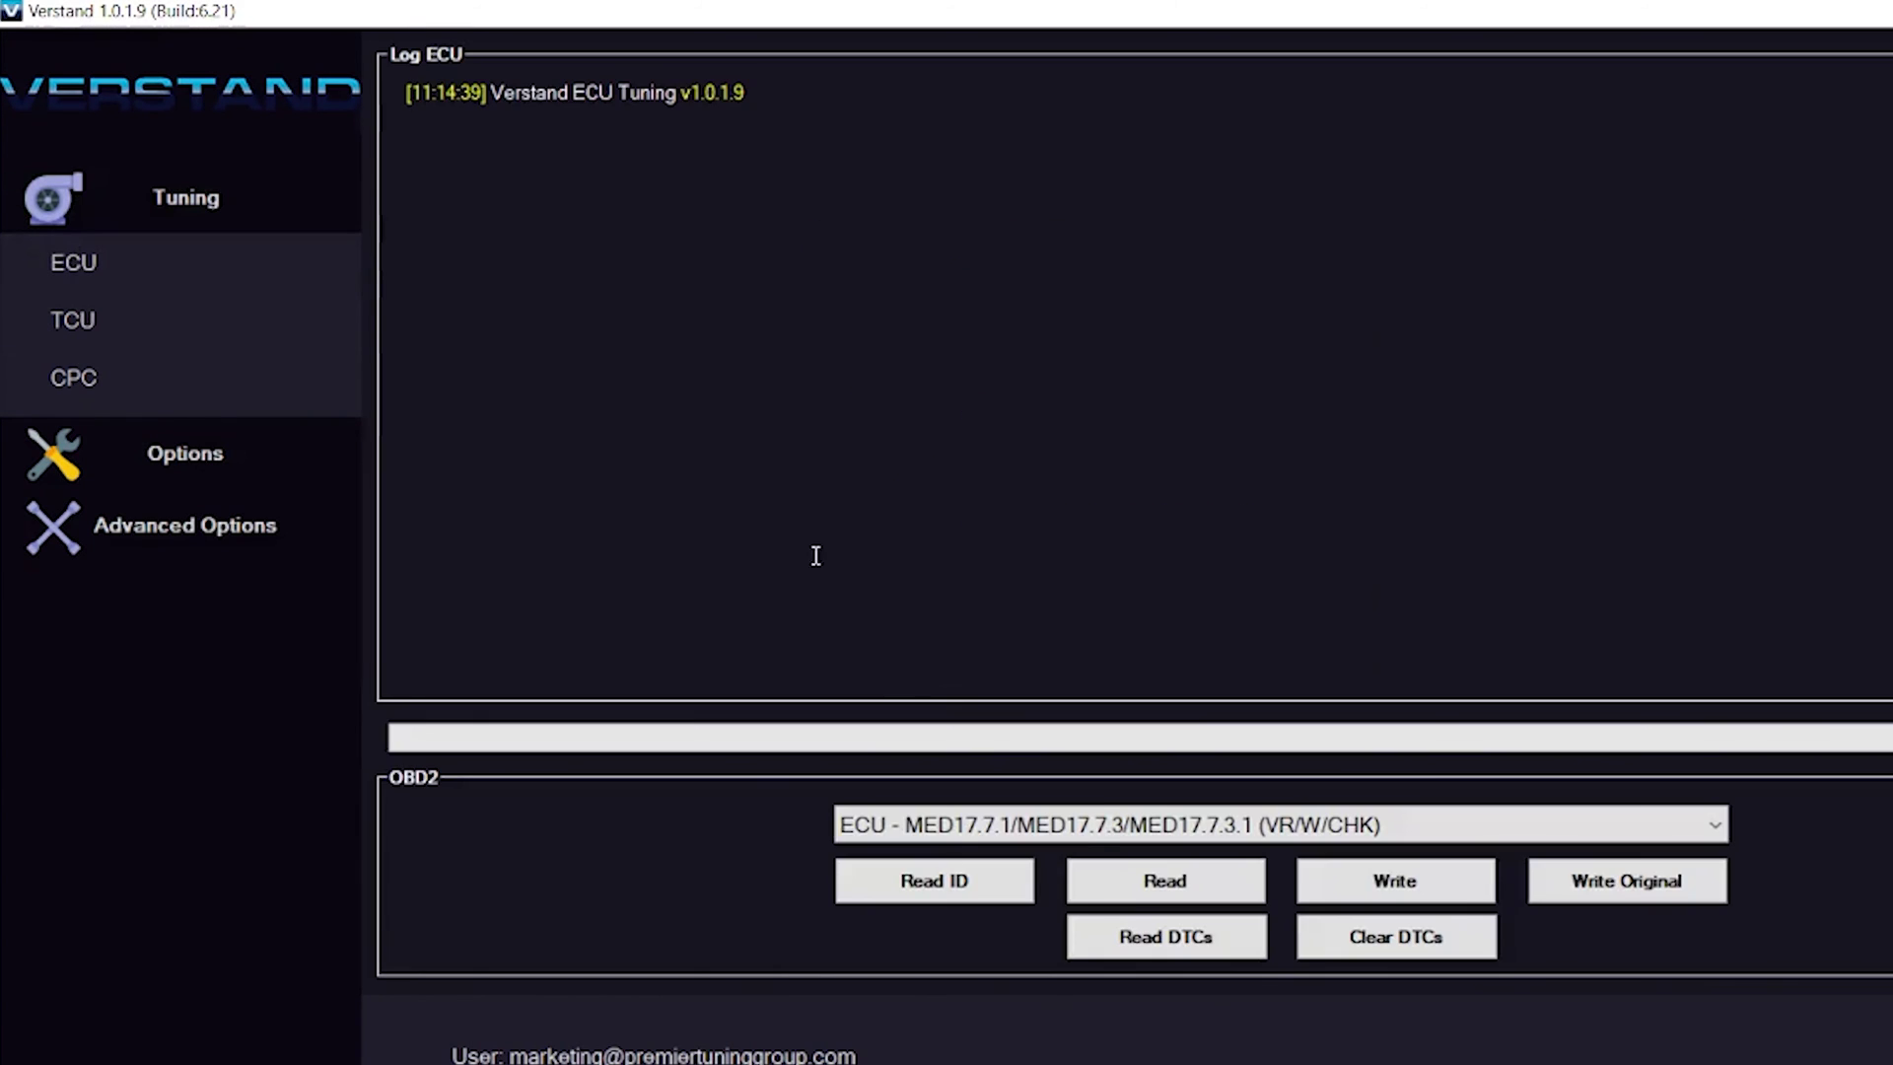
click(1098, 828)
click(1012, 907)
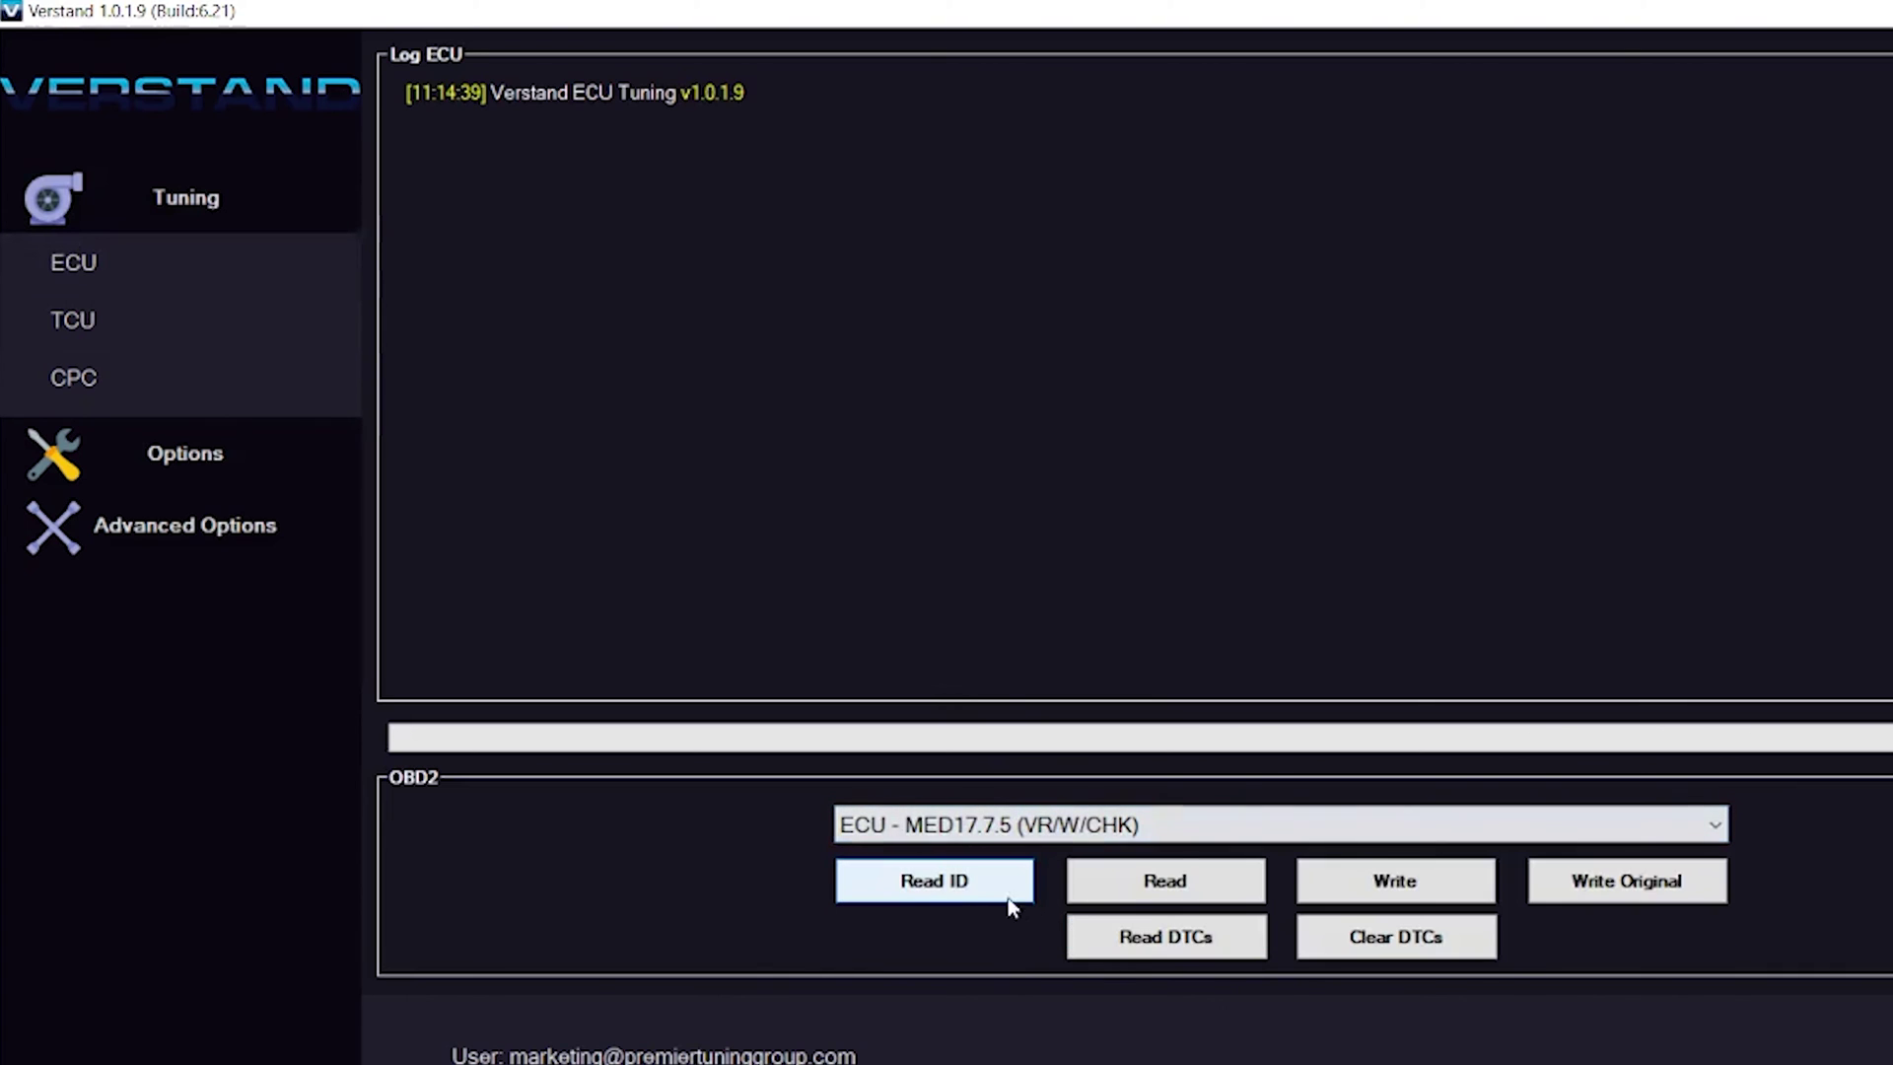
click(956, 892)
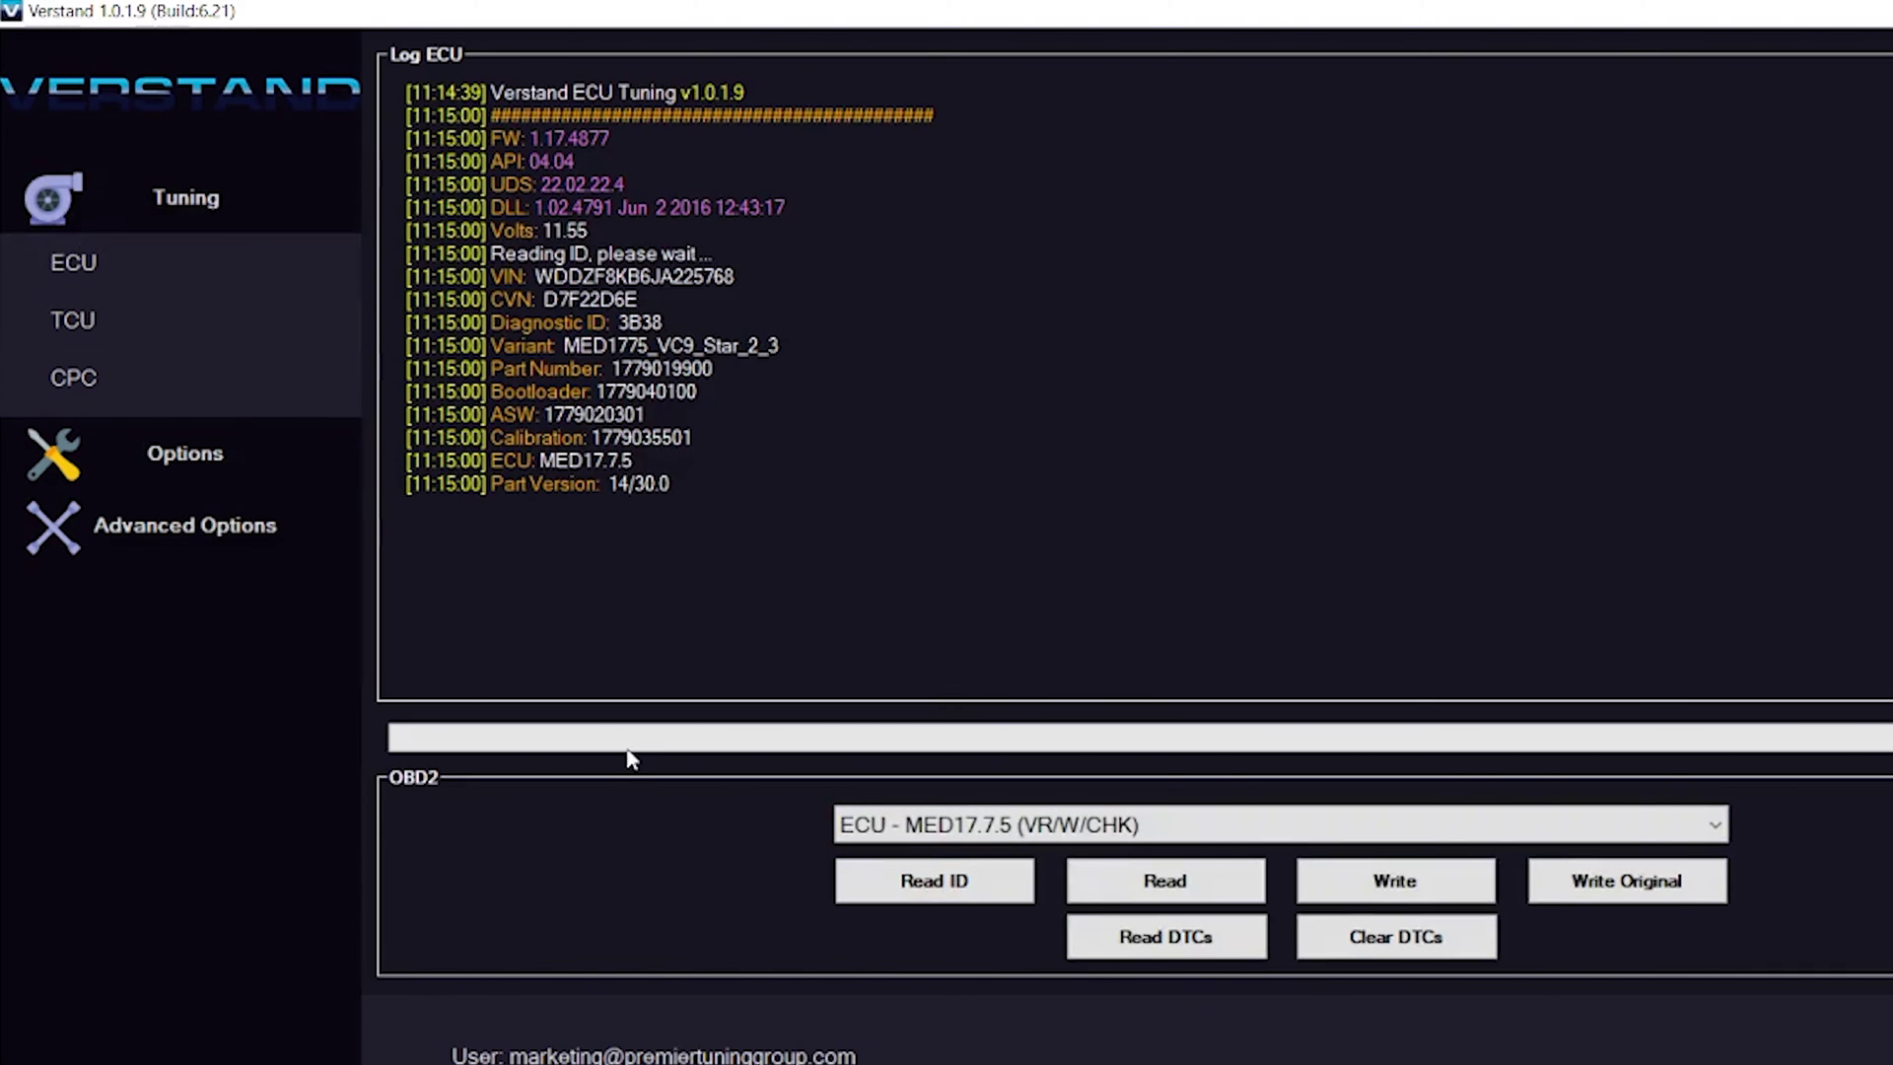
click(1166, 883)
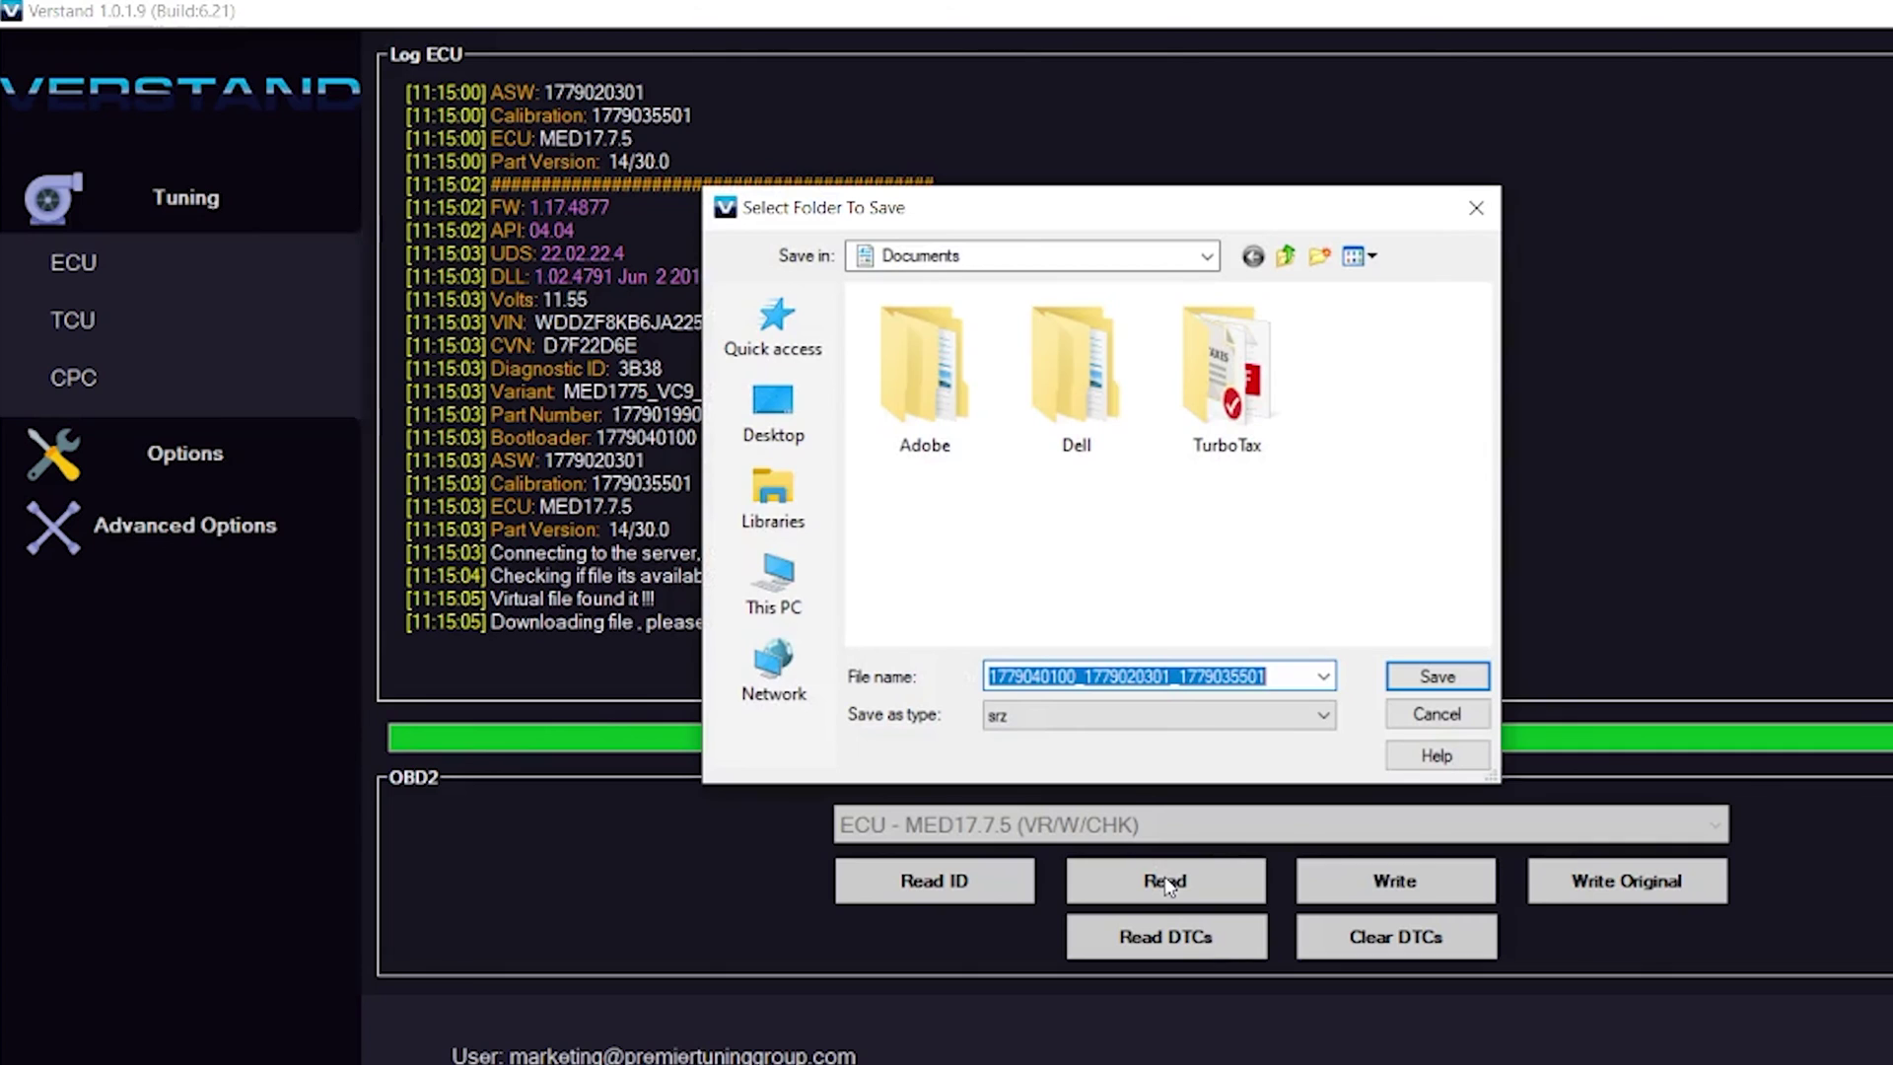
- Save the read file into a new ECU folder under Desktop\verstand
click(773, 414)
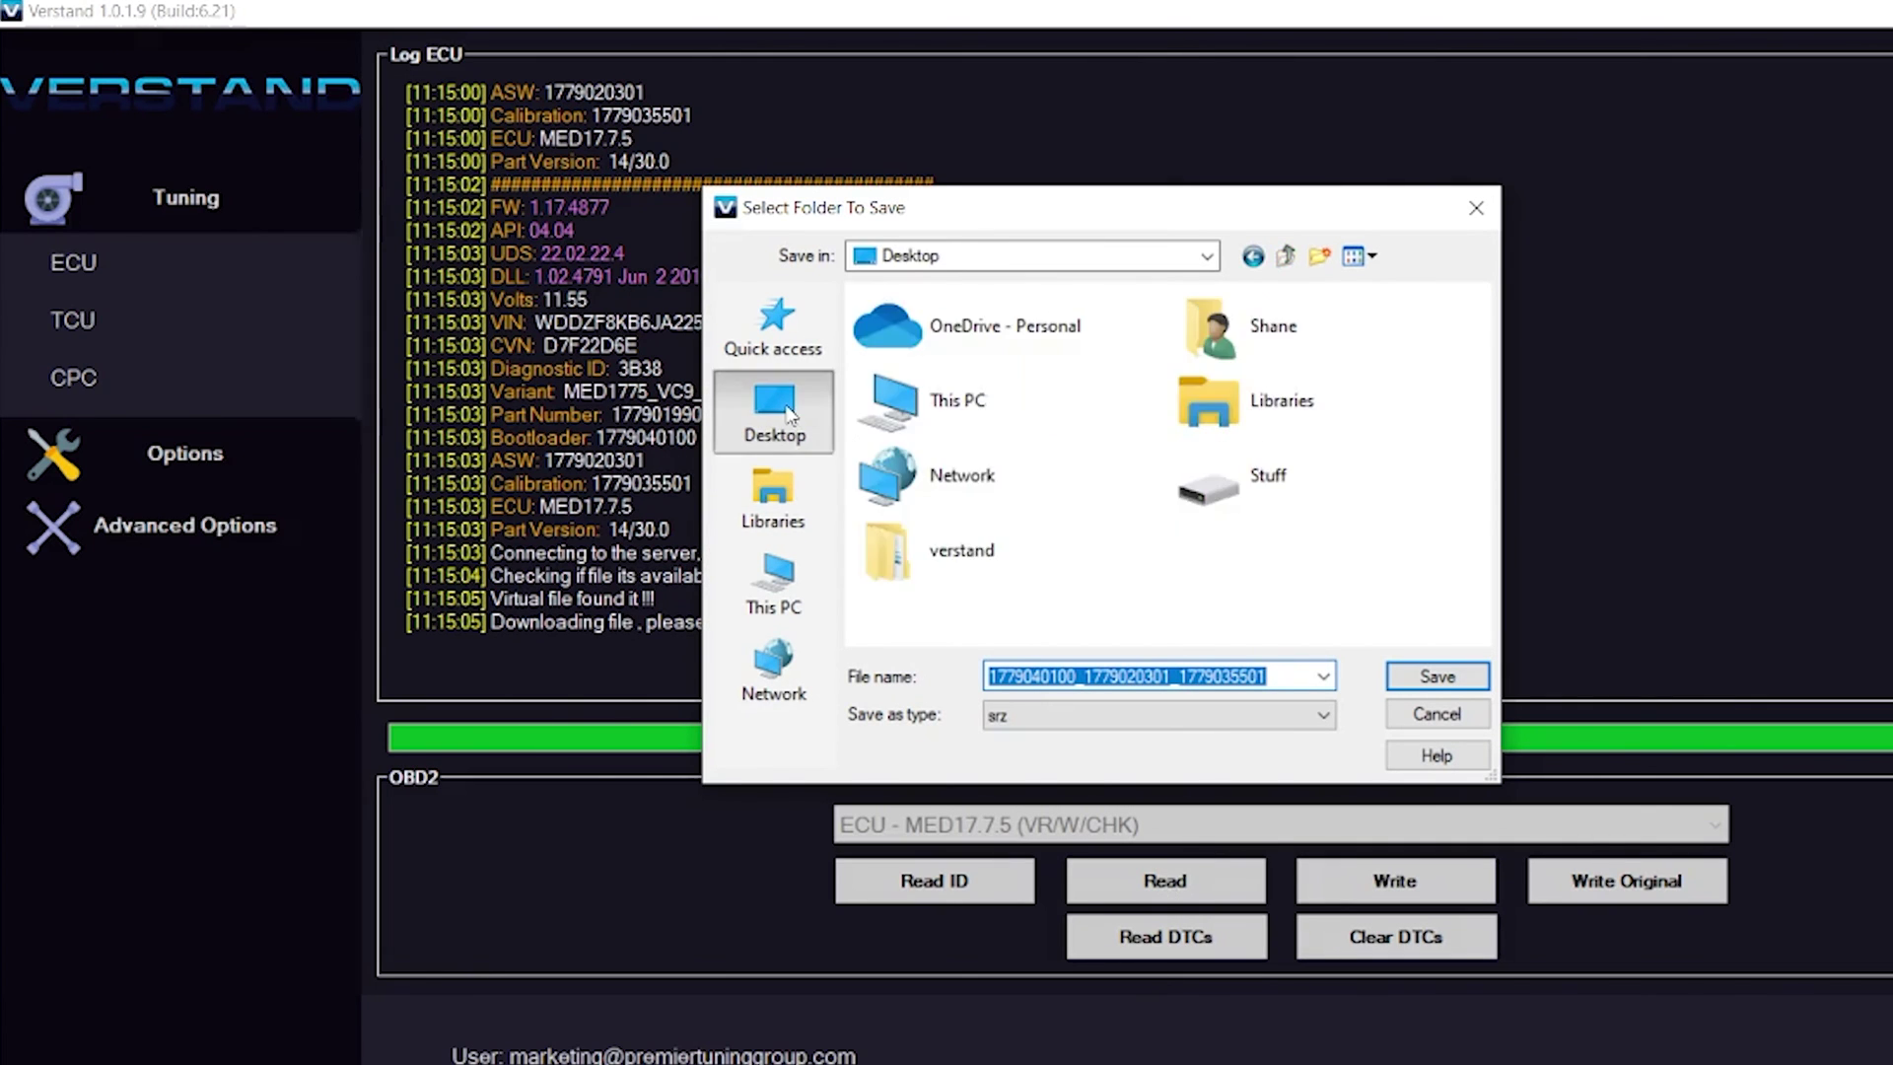
double_click(951, 557)
right_click(934, 496)
mouse_move(789, 764)
click(637, 771)
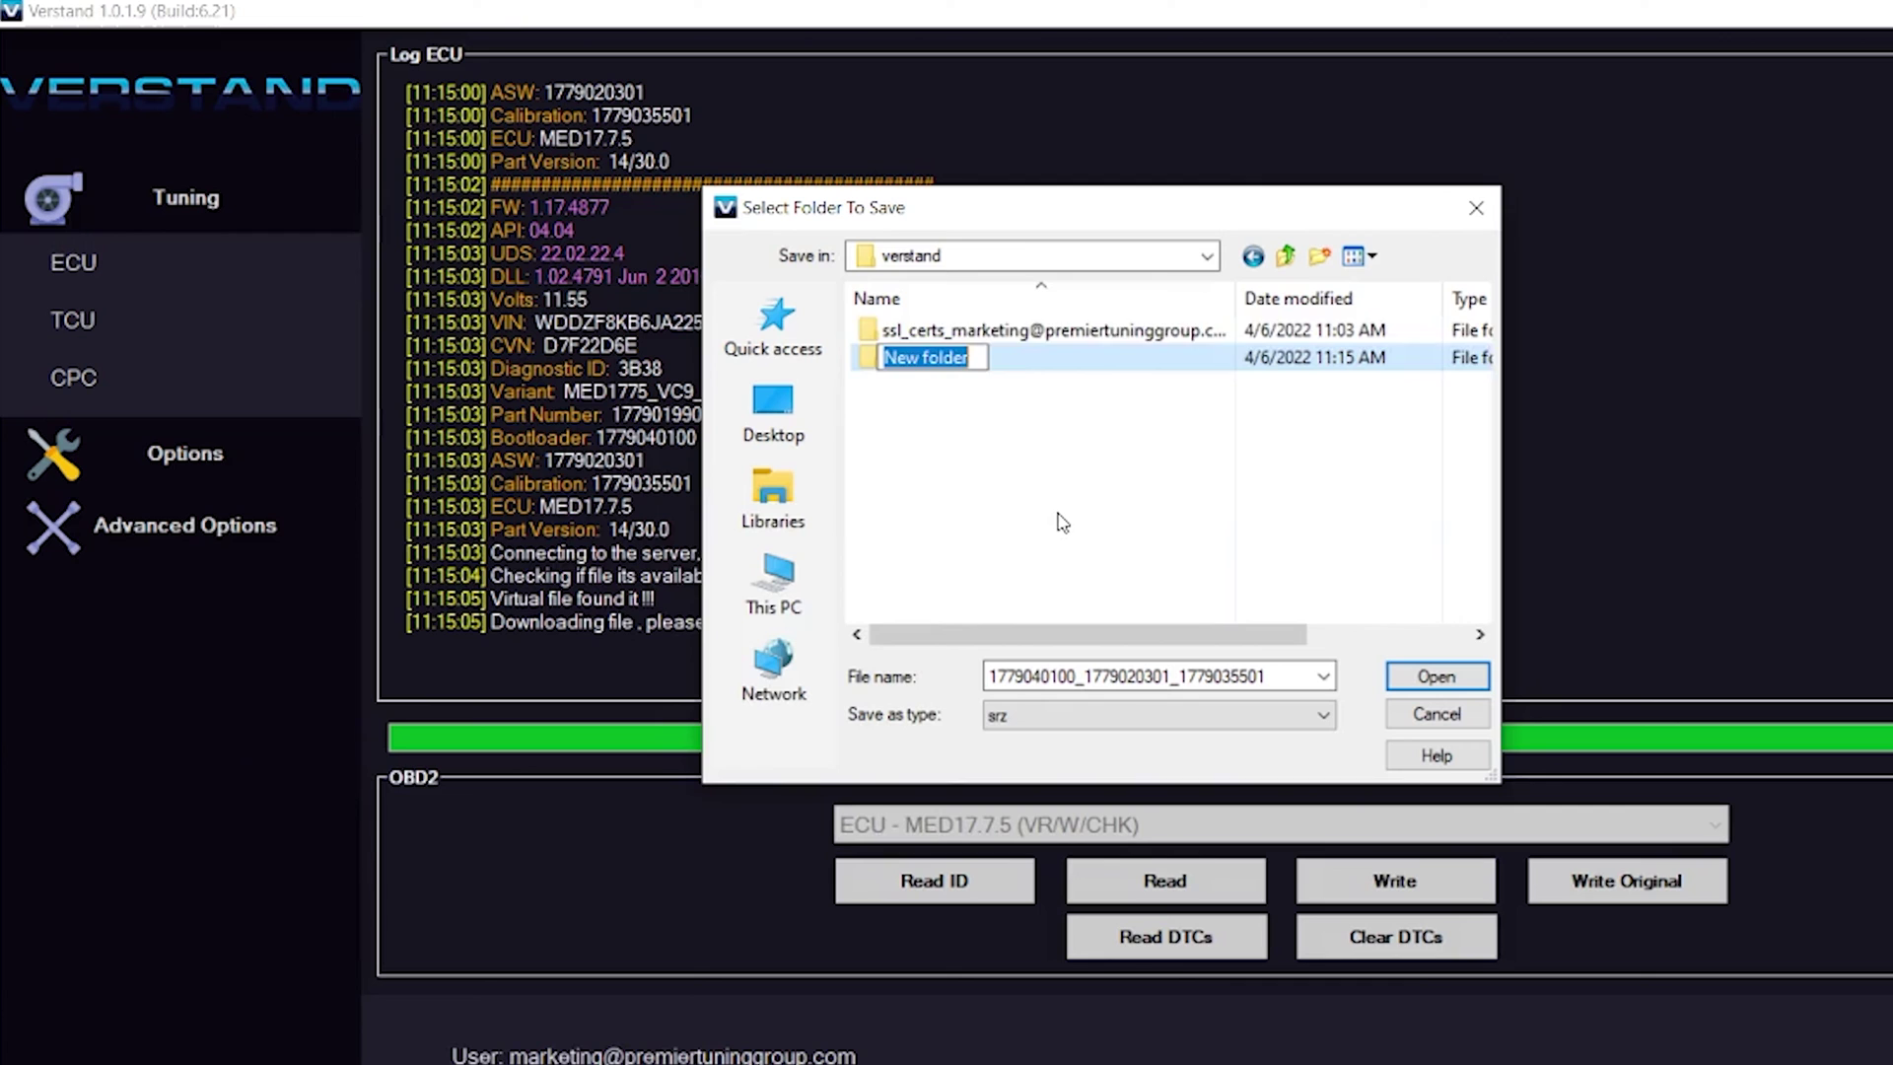
text(ECU)
key(Return)
double_click(1025, 338)
click(1409, 675)
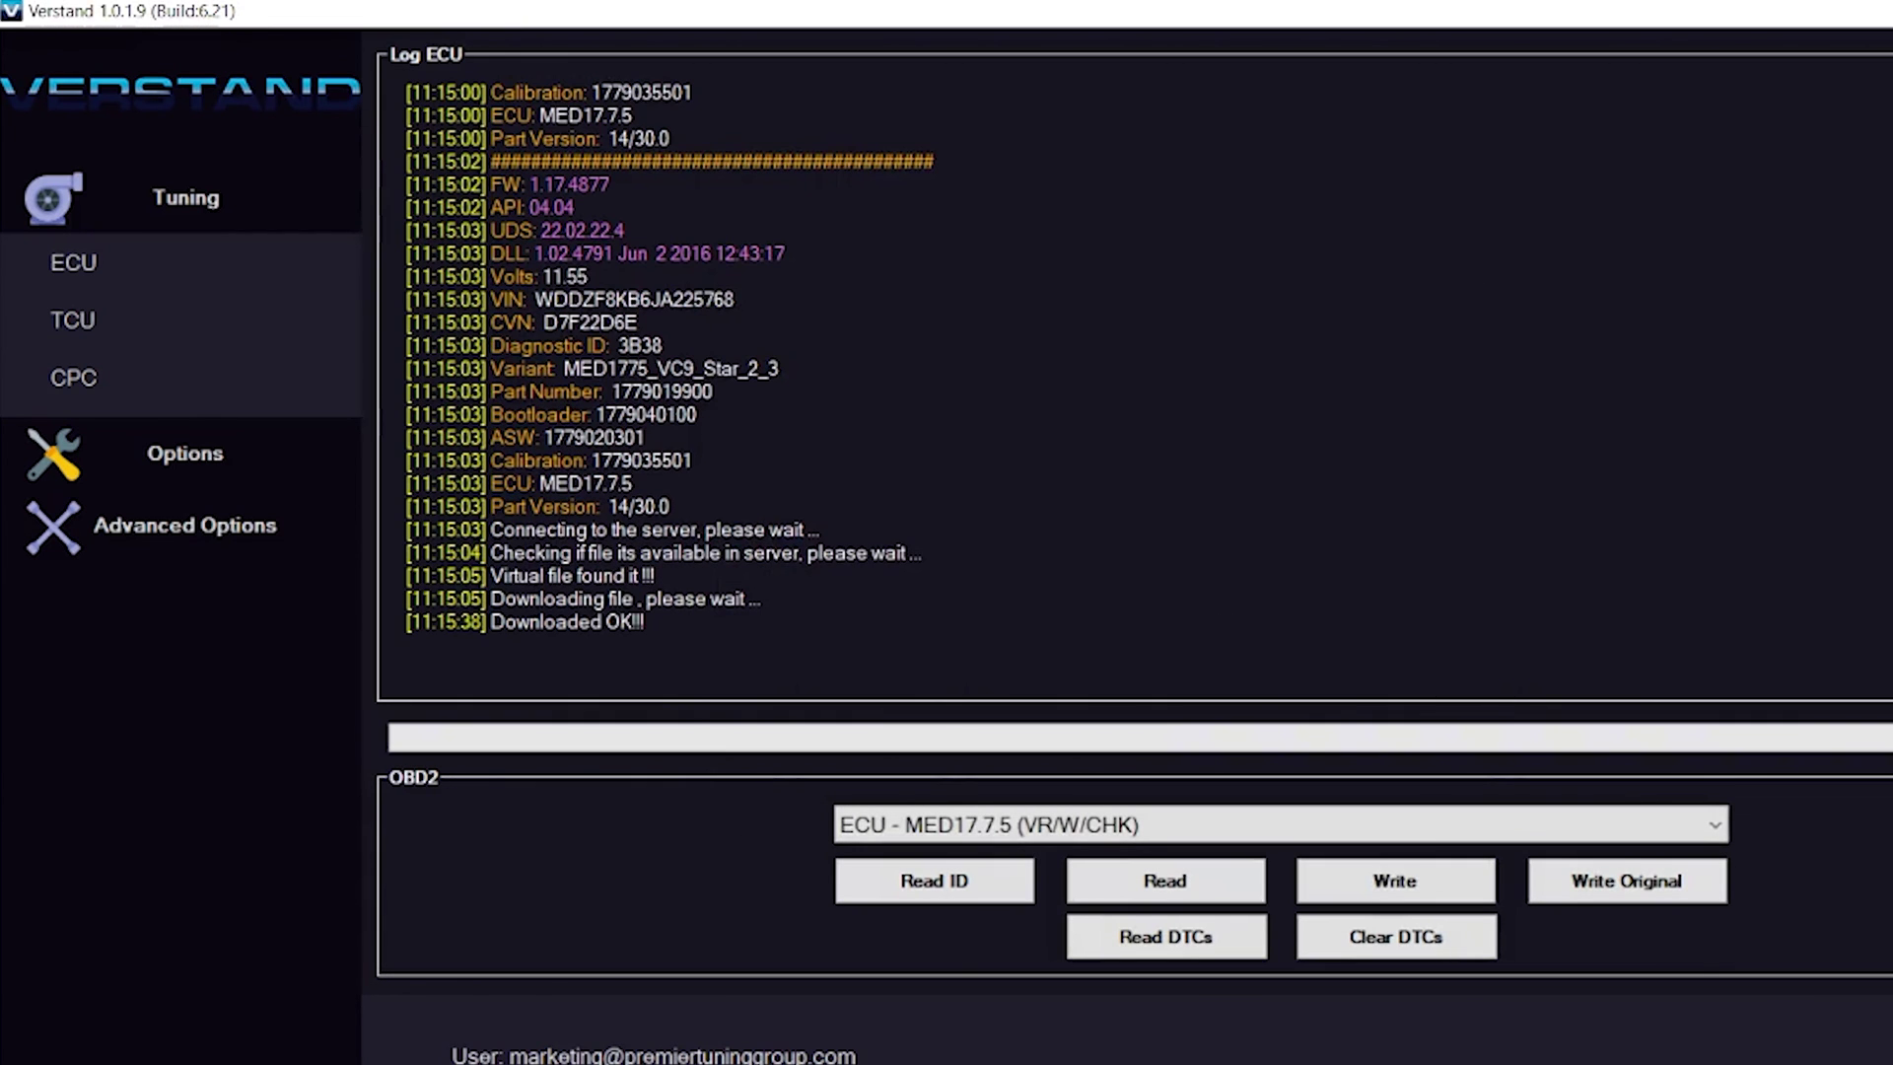
key(alt+Tab)
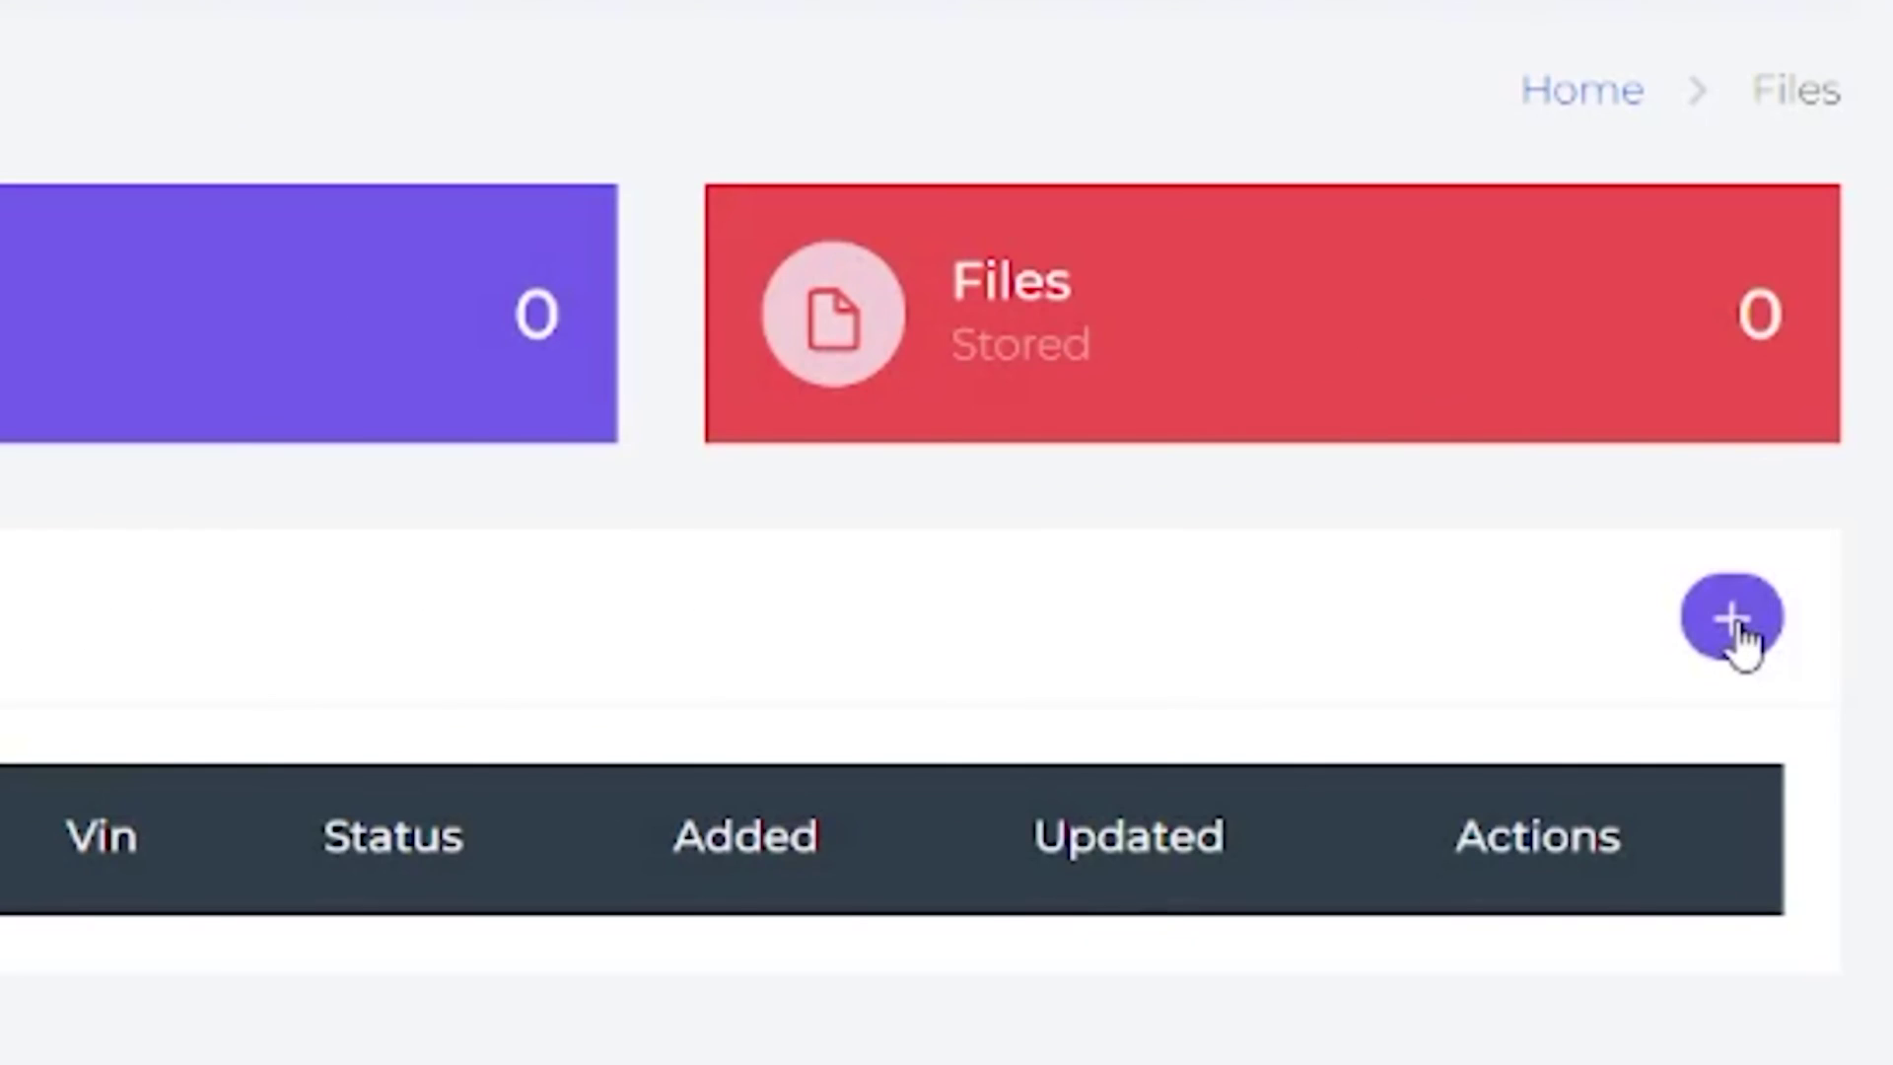
- Add a new project with notes 'PTG-1000 turbo', year 2016 and 1000 horsepower
click(1892, 515)
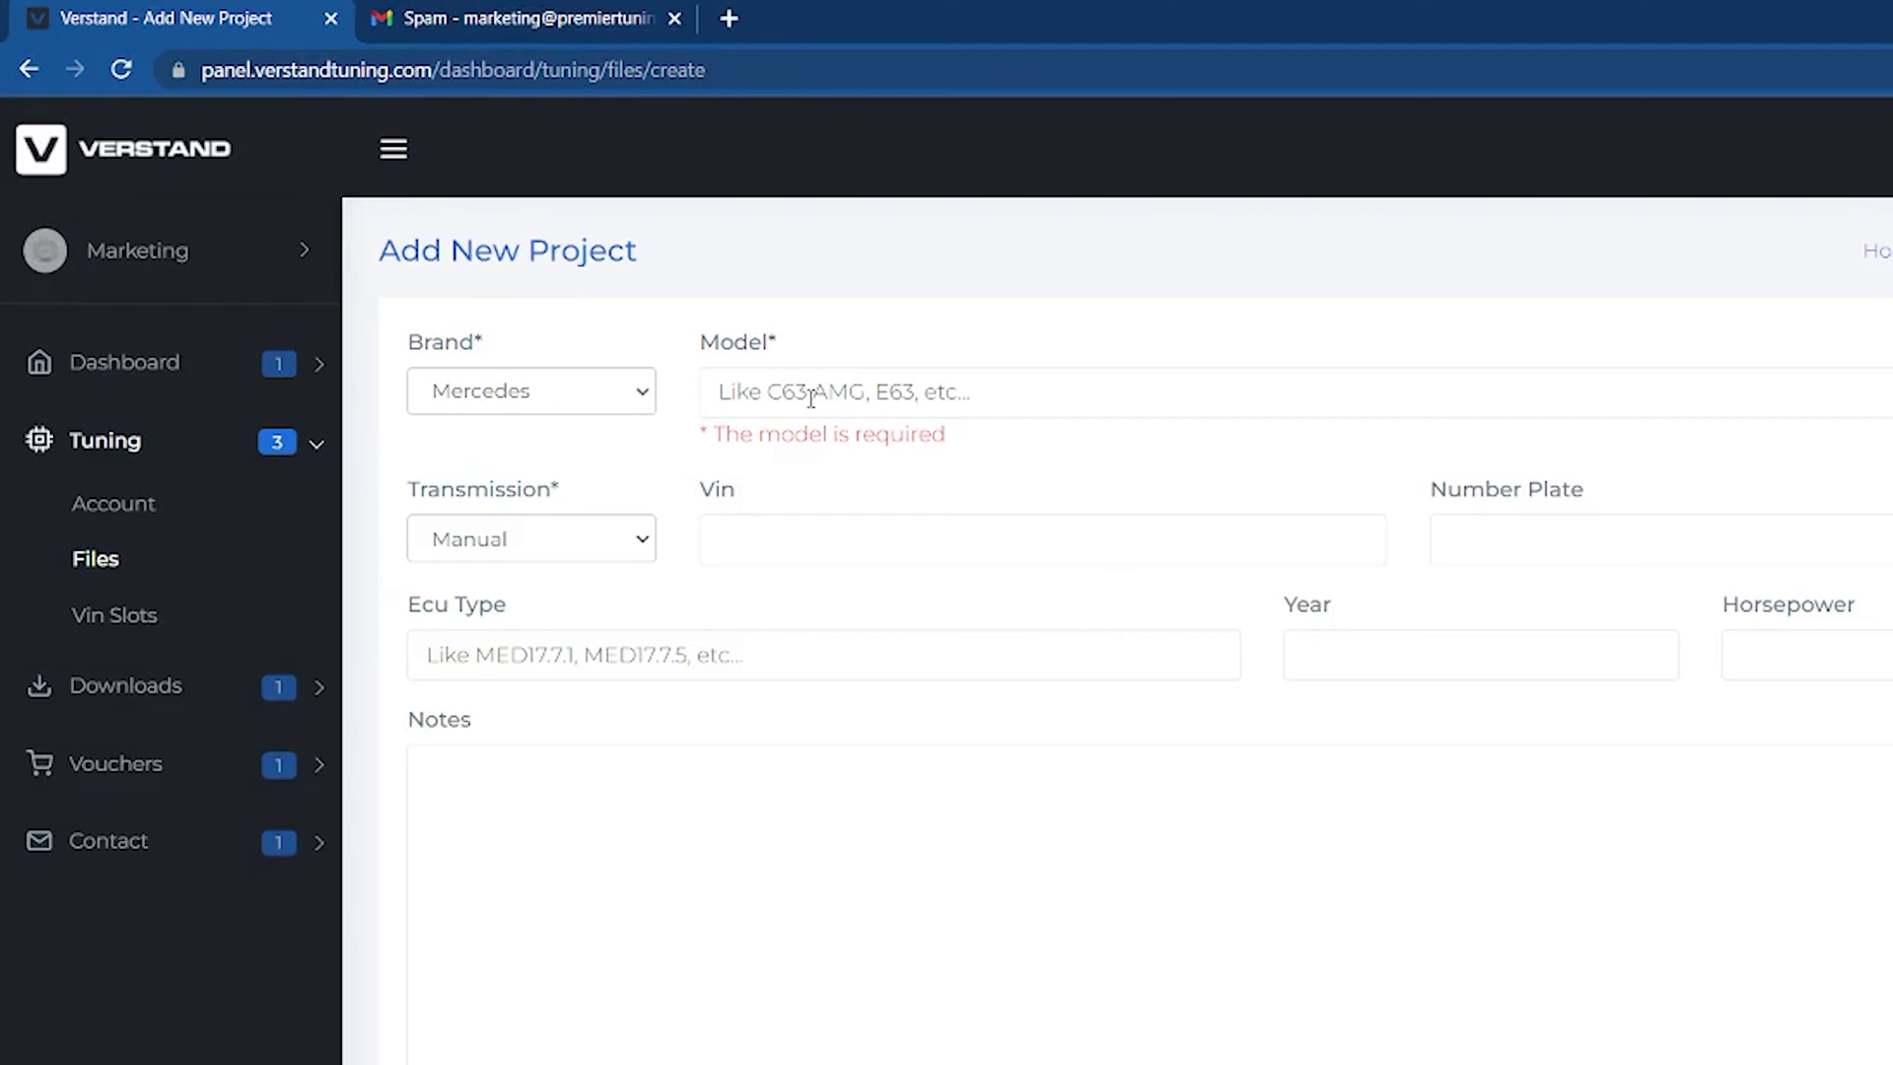
click(583, 748)
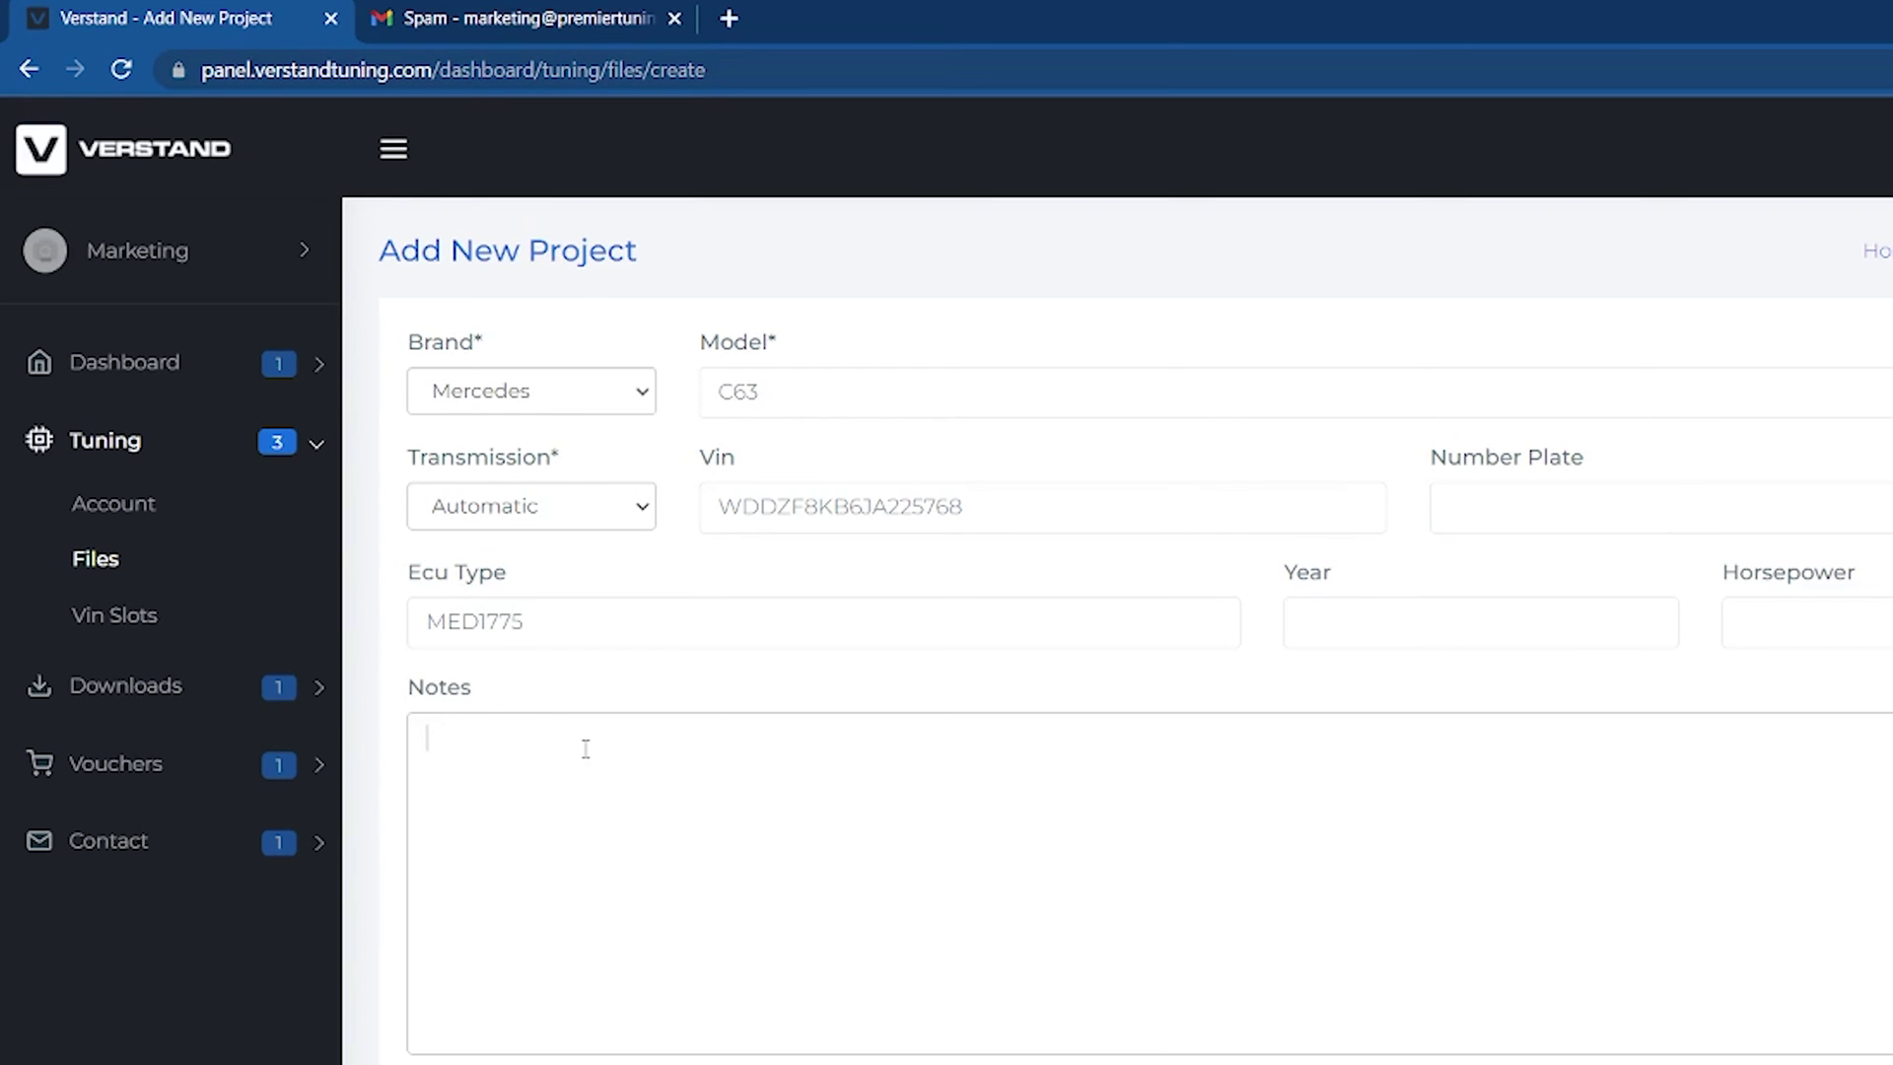
text(PTG-1000)
text(turbo)
click(1318, 625)
text(20)
text(16)
click(1804, 622)
text(1000)
scroll(1255, 690, down, 3)
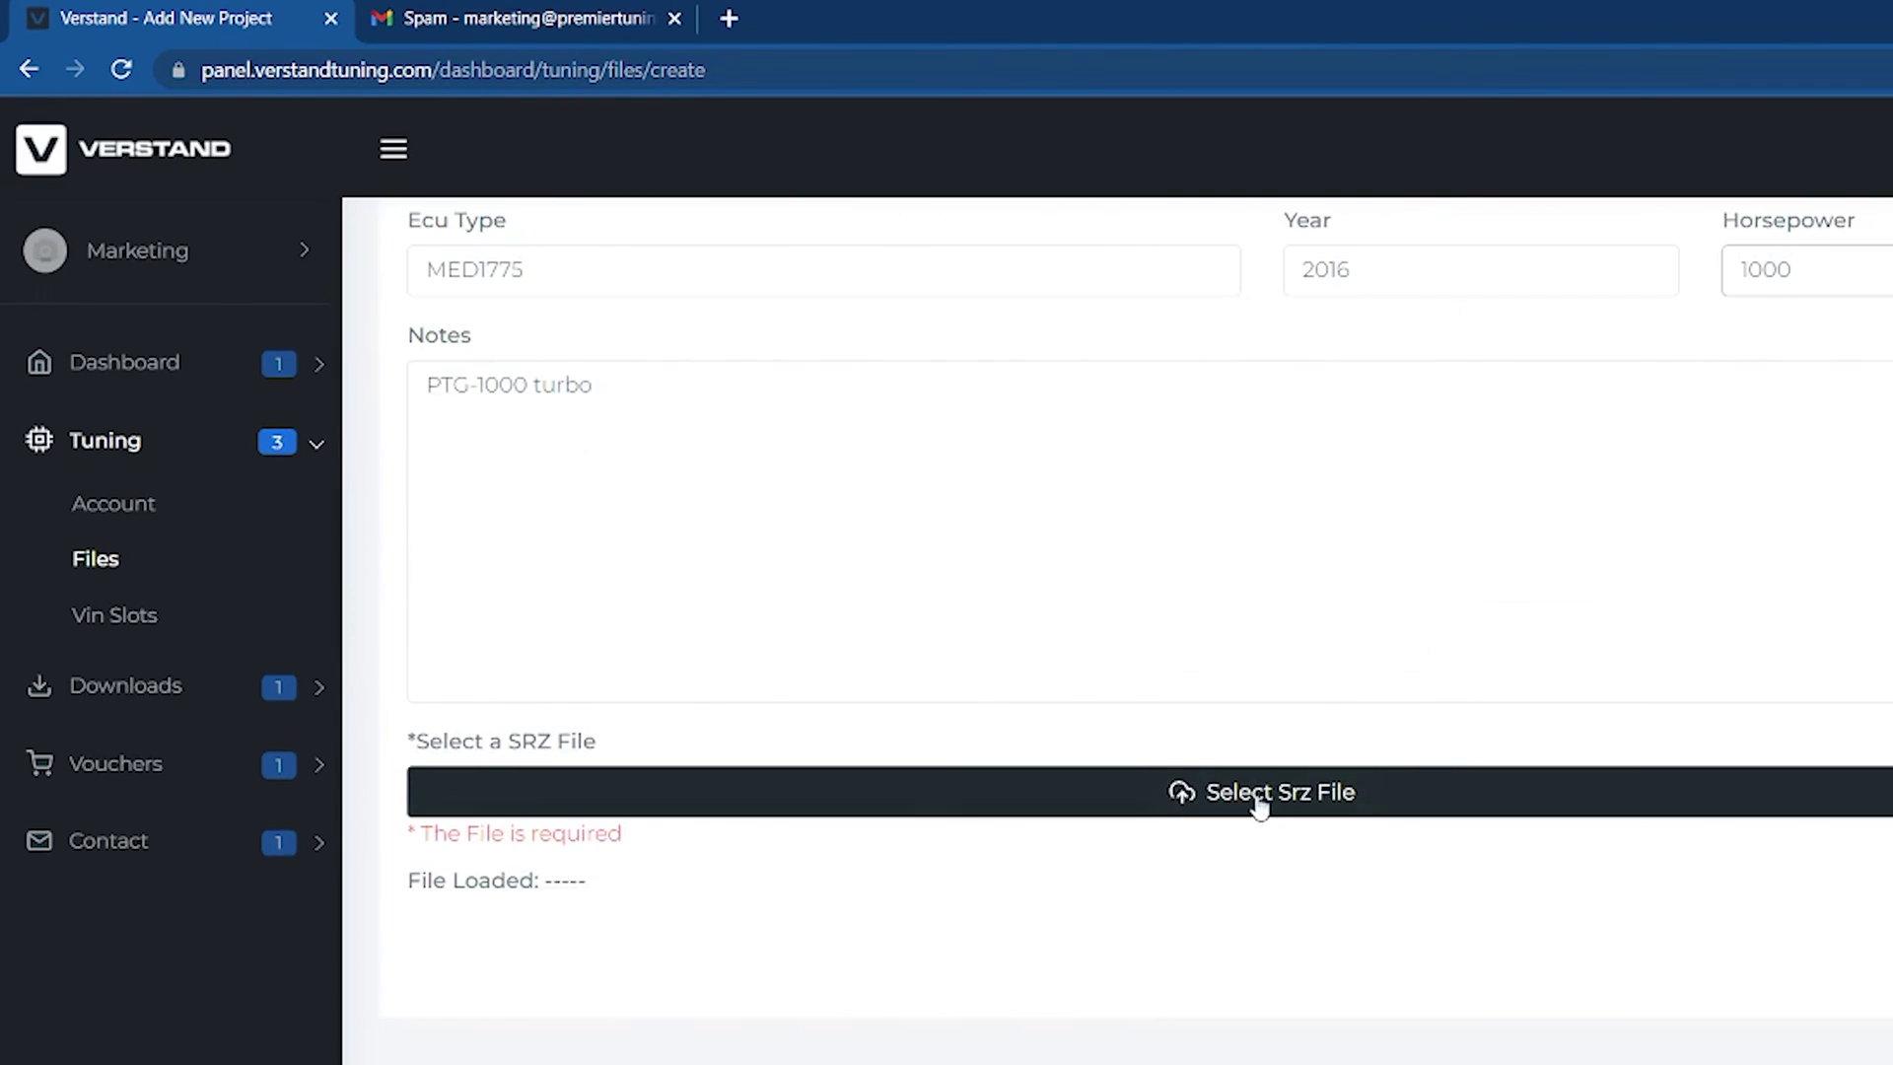
- Attach the read .srz file from Desktop\verstand\ECU and save the project
click(1255, 791)
click(108, 217)
double_click(296, 233)
double_click(301, 202)
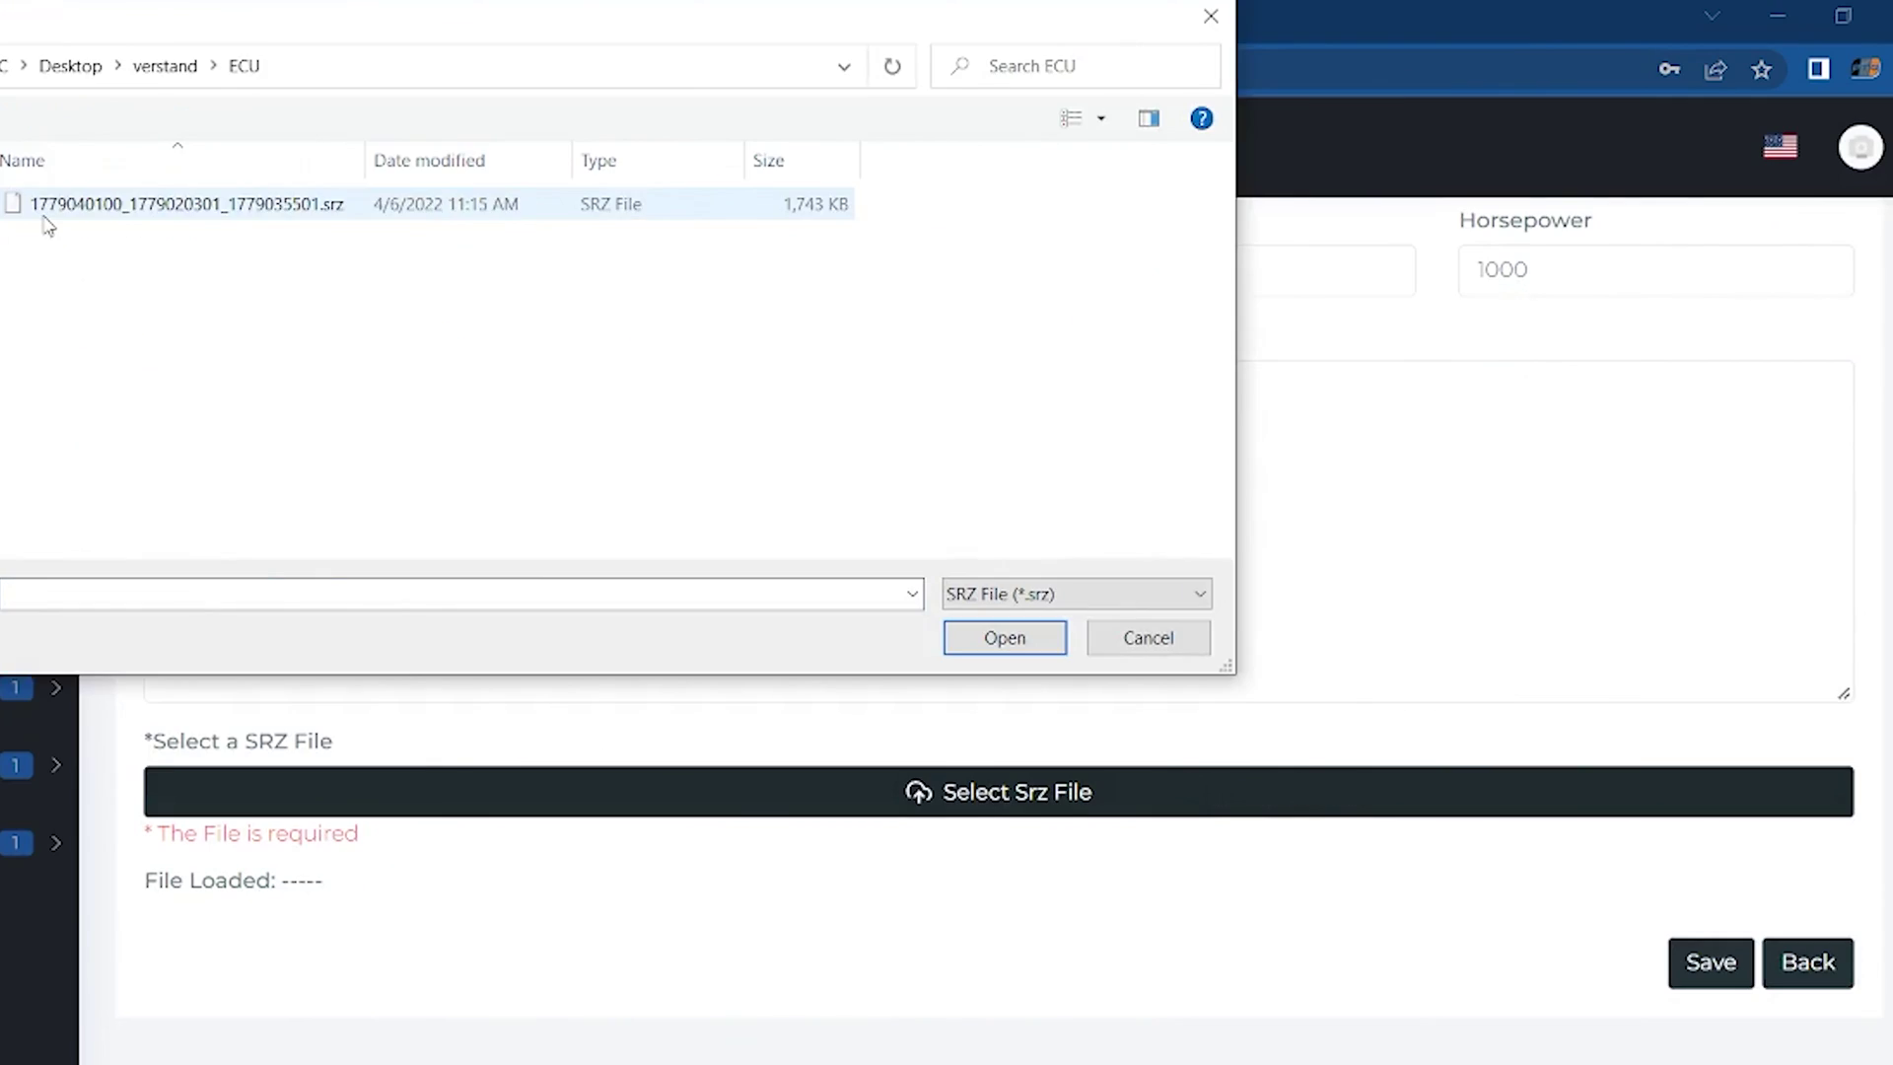
double_click(306, 212)
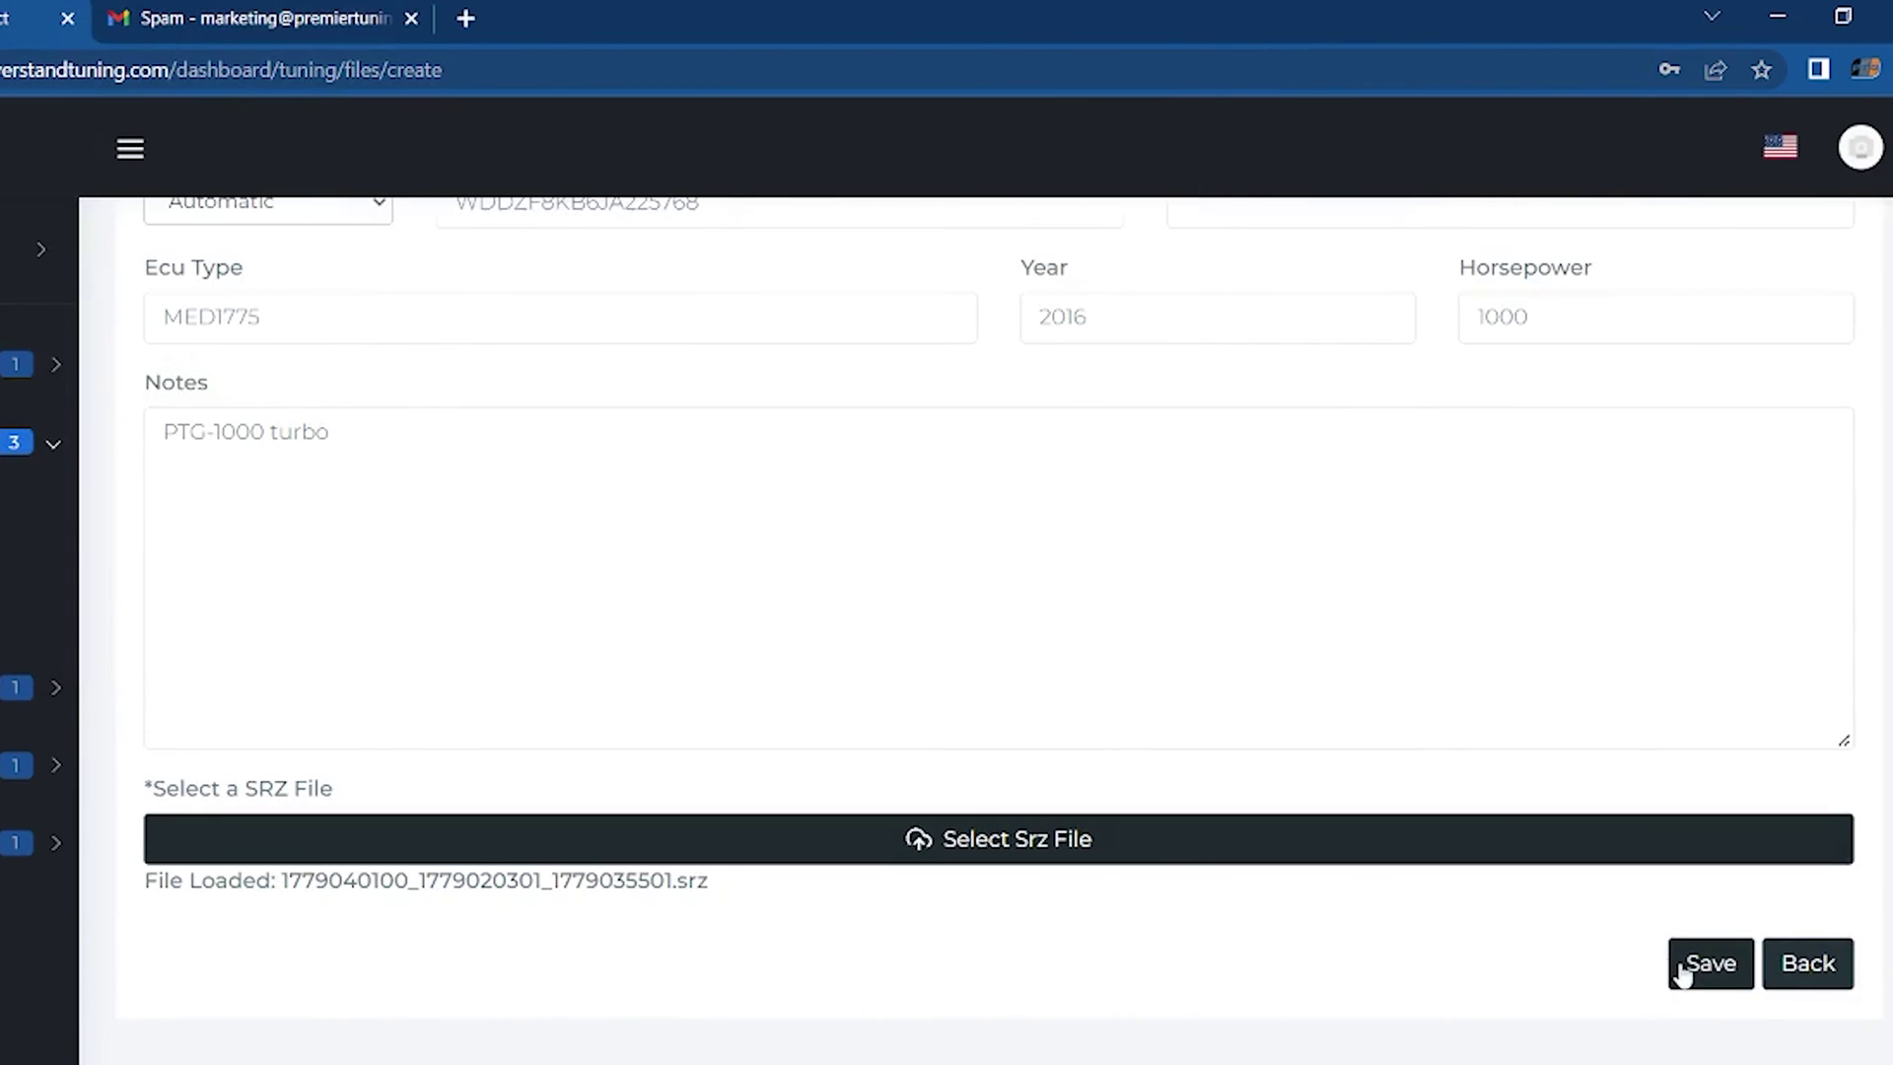
click(1682, 971)
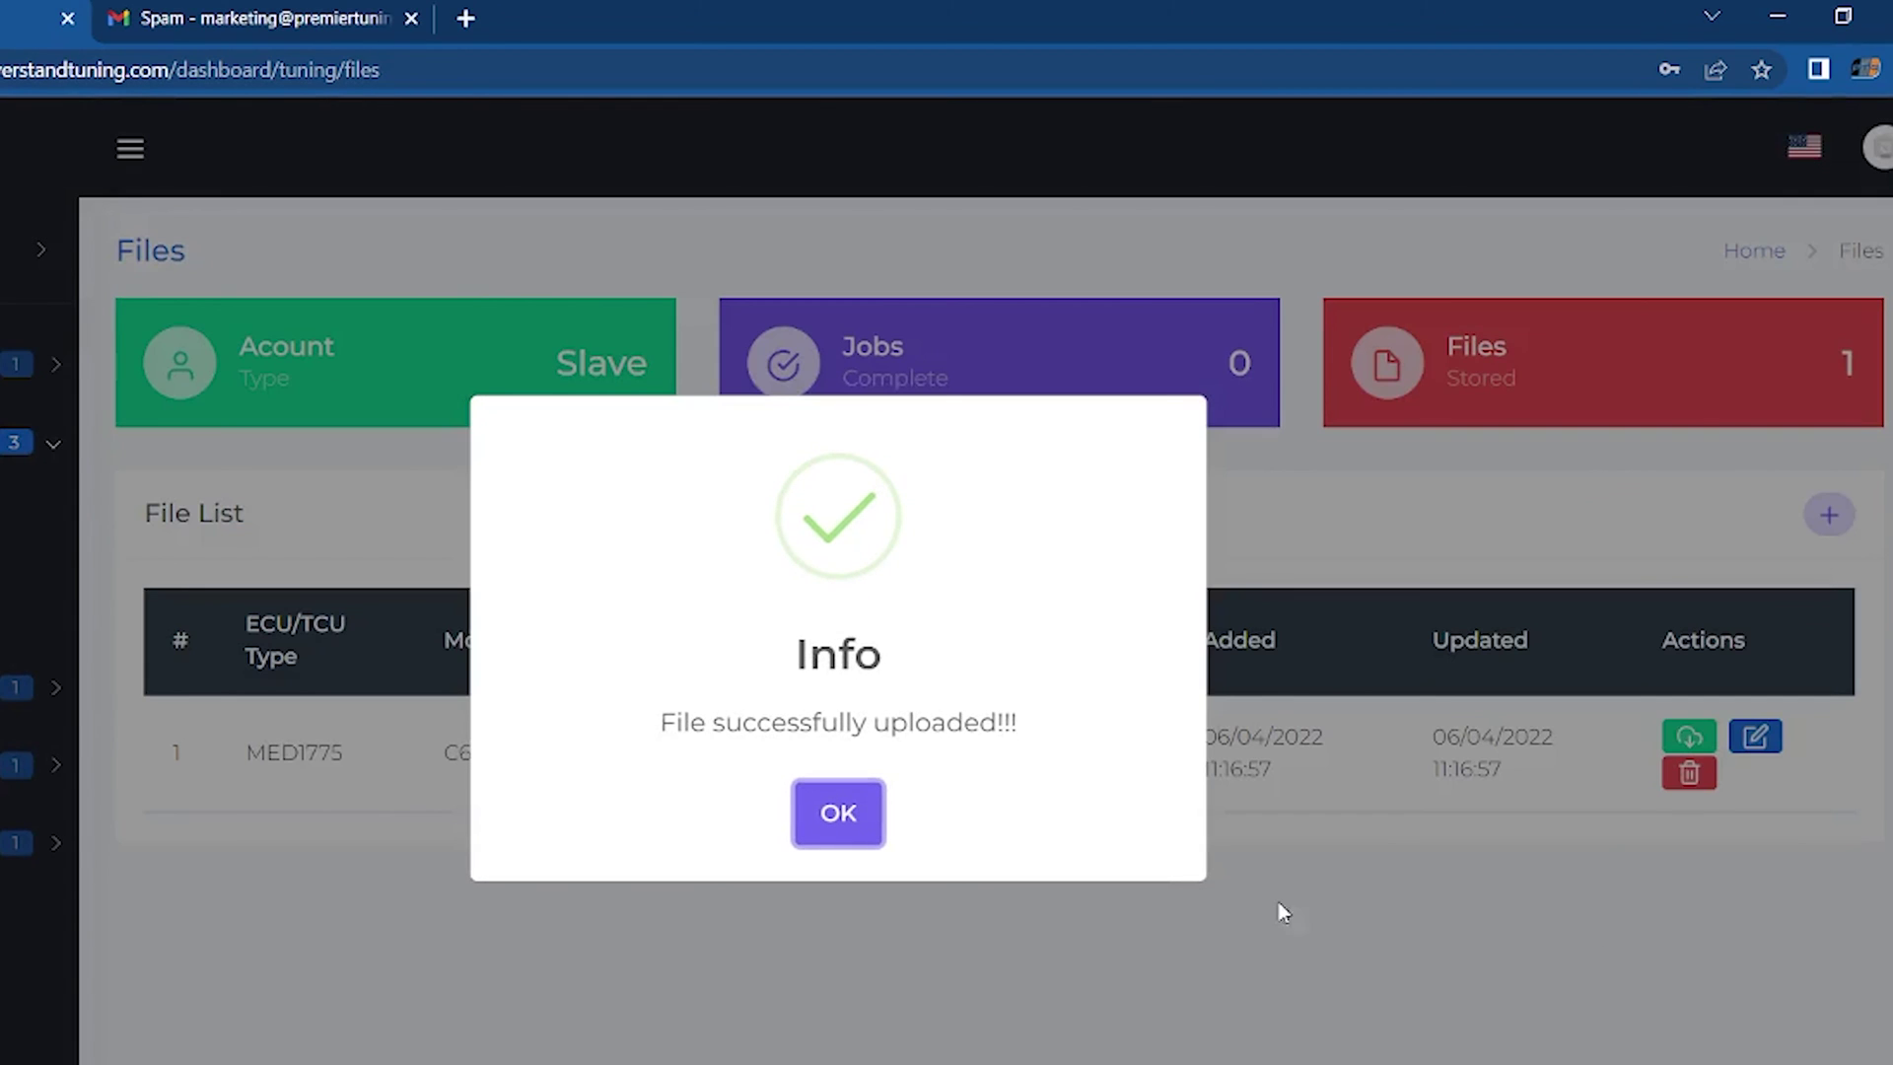
click(849, 840)
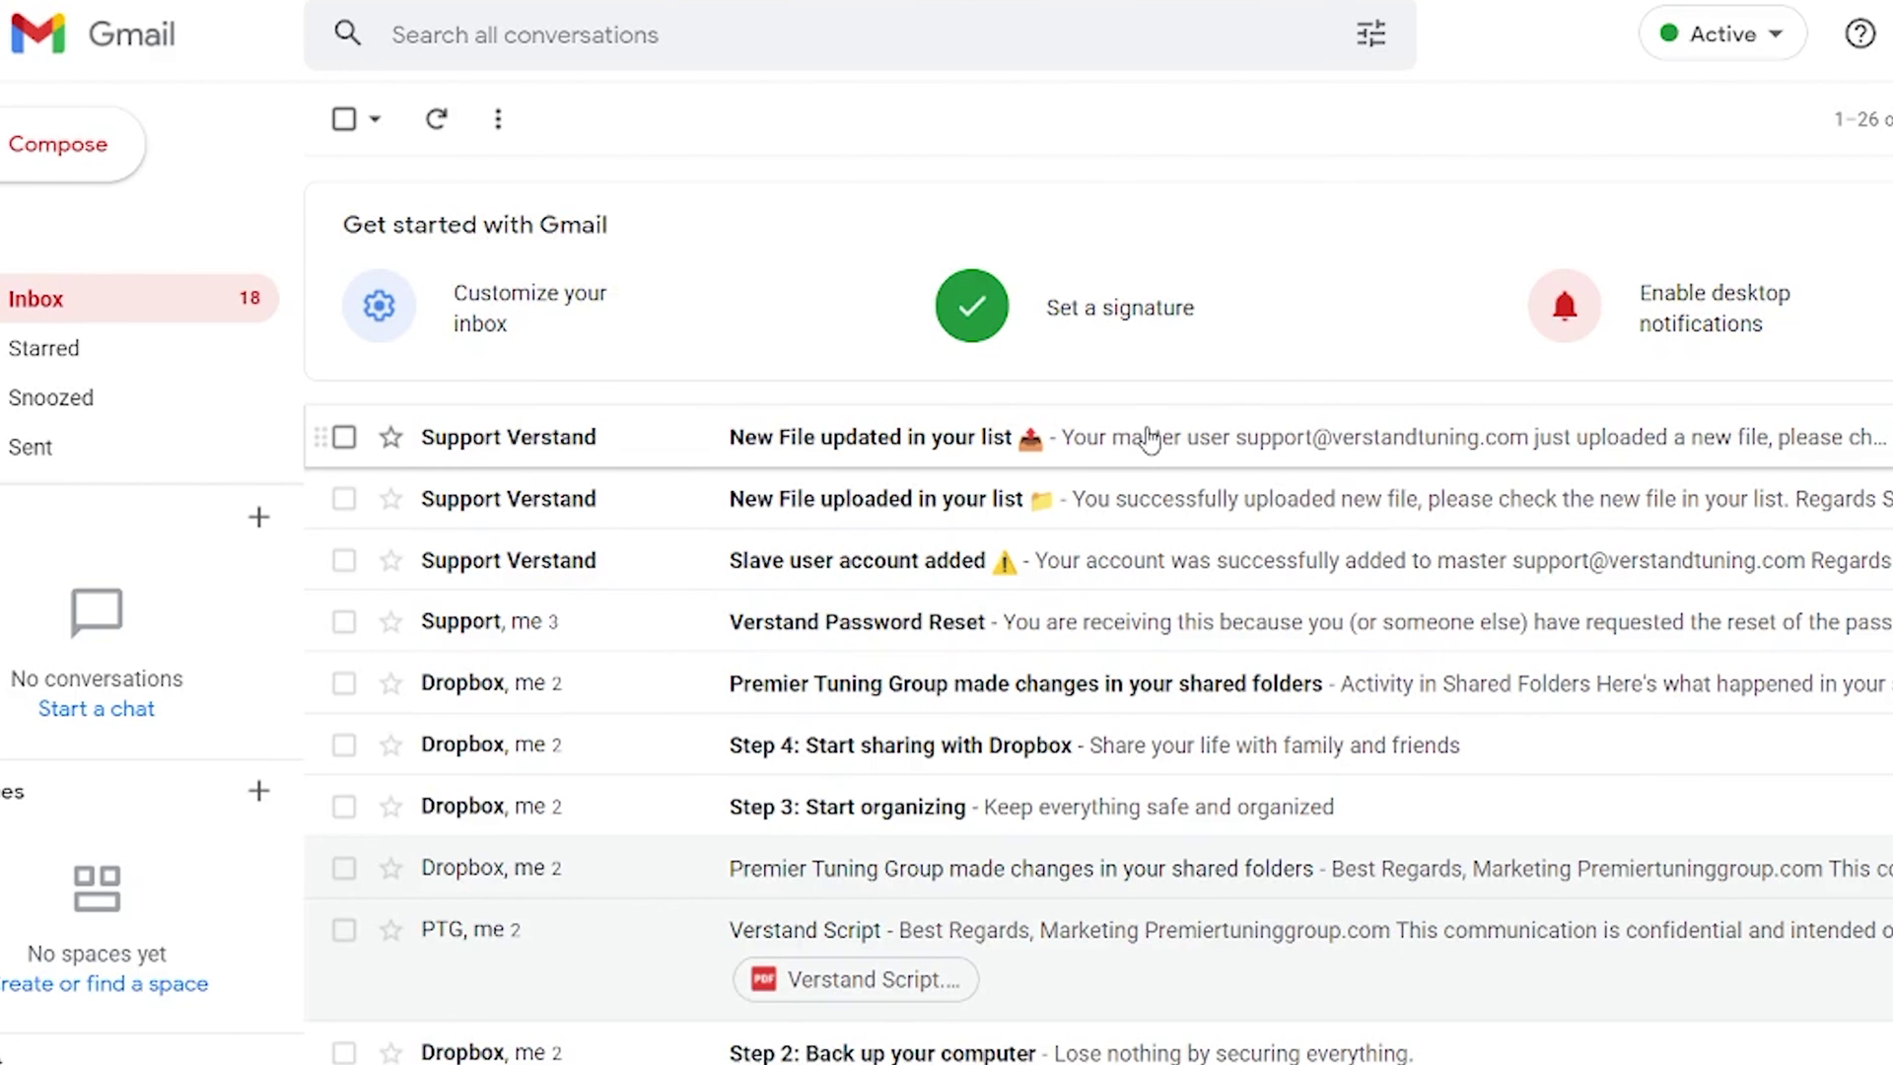
- Open the 'New File updated in your list' email to get the tuned file from the panel
click(1149, 438)
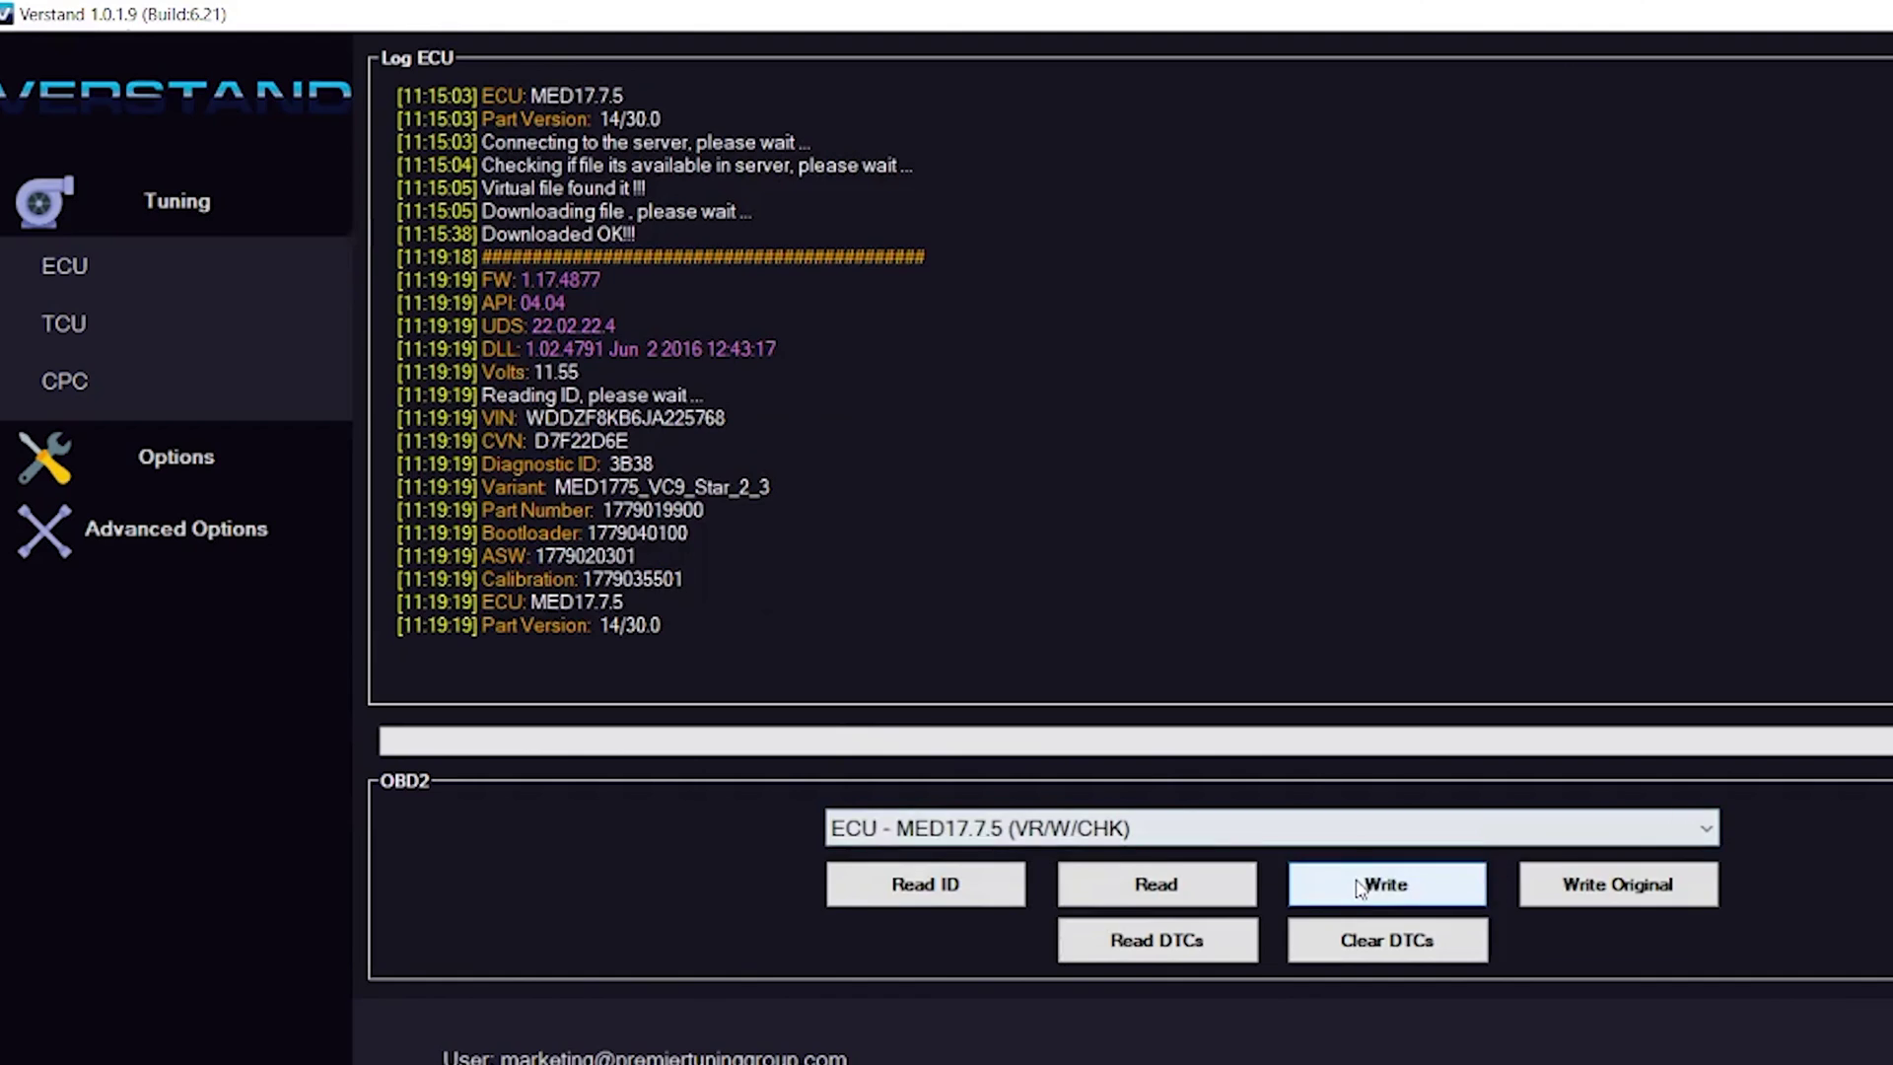
- Write the tuned .srz from verstand\ECU to the MED17.7.5 ECU and acknowledge the success message
click(1385, 883)
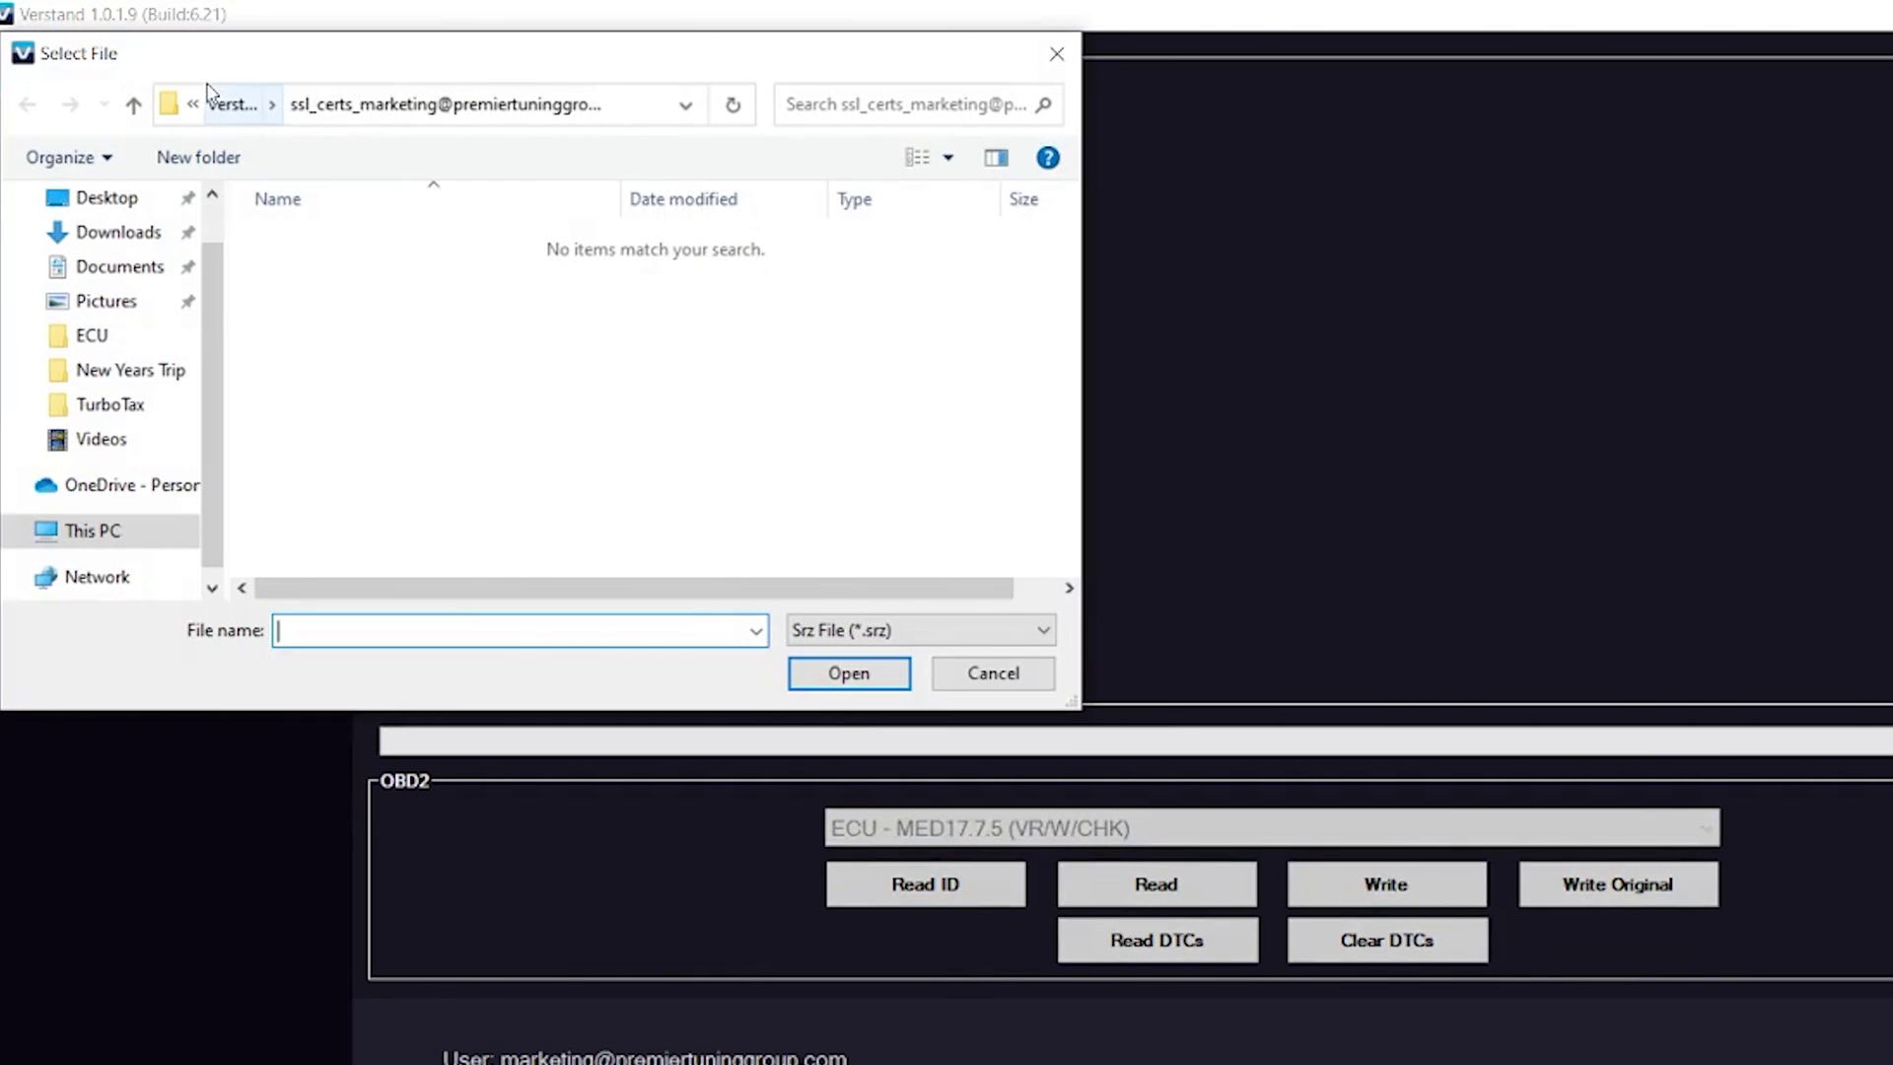
click(215, 99)
double_click(302, 238)
double_click(398, 276)
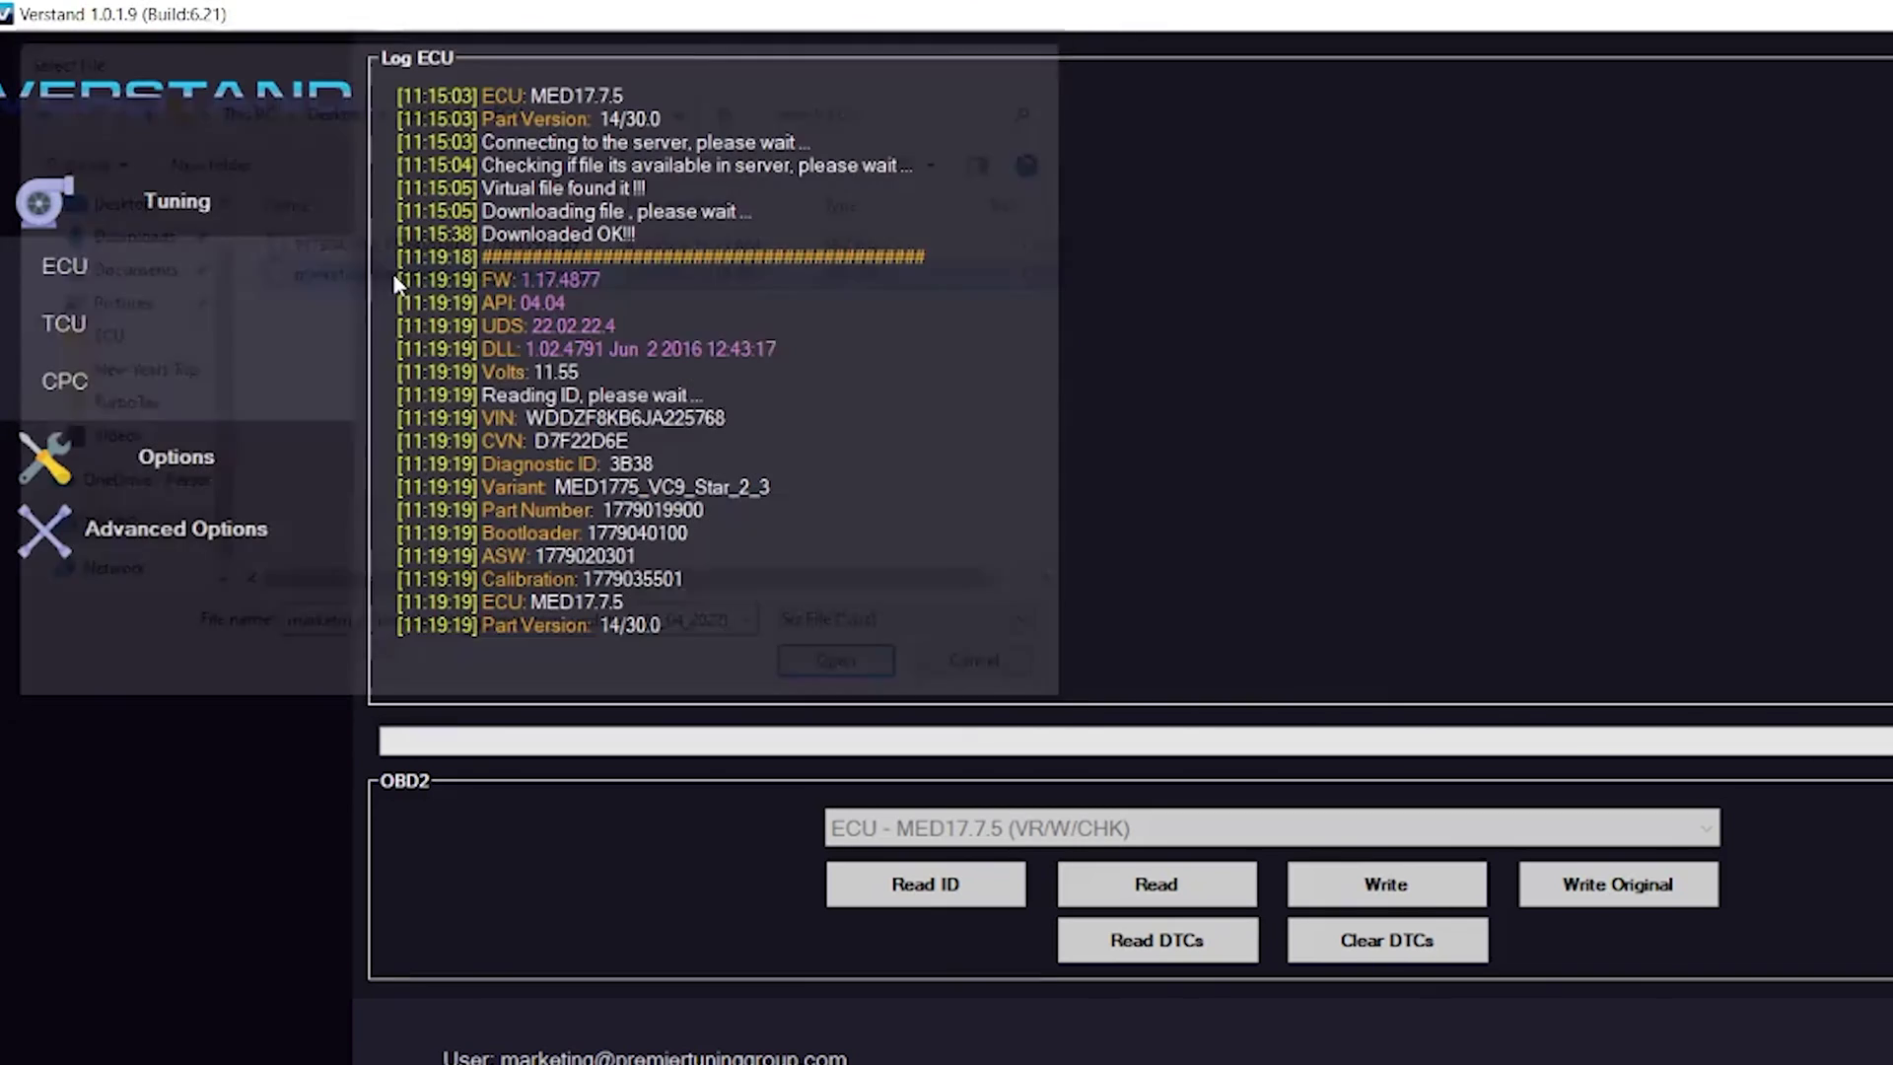
click(1199, 730)
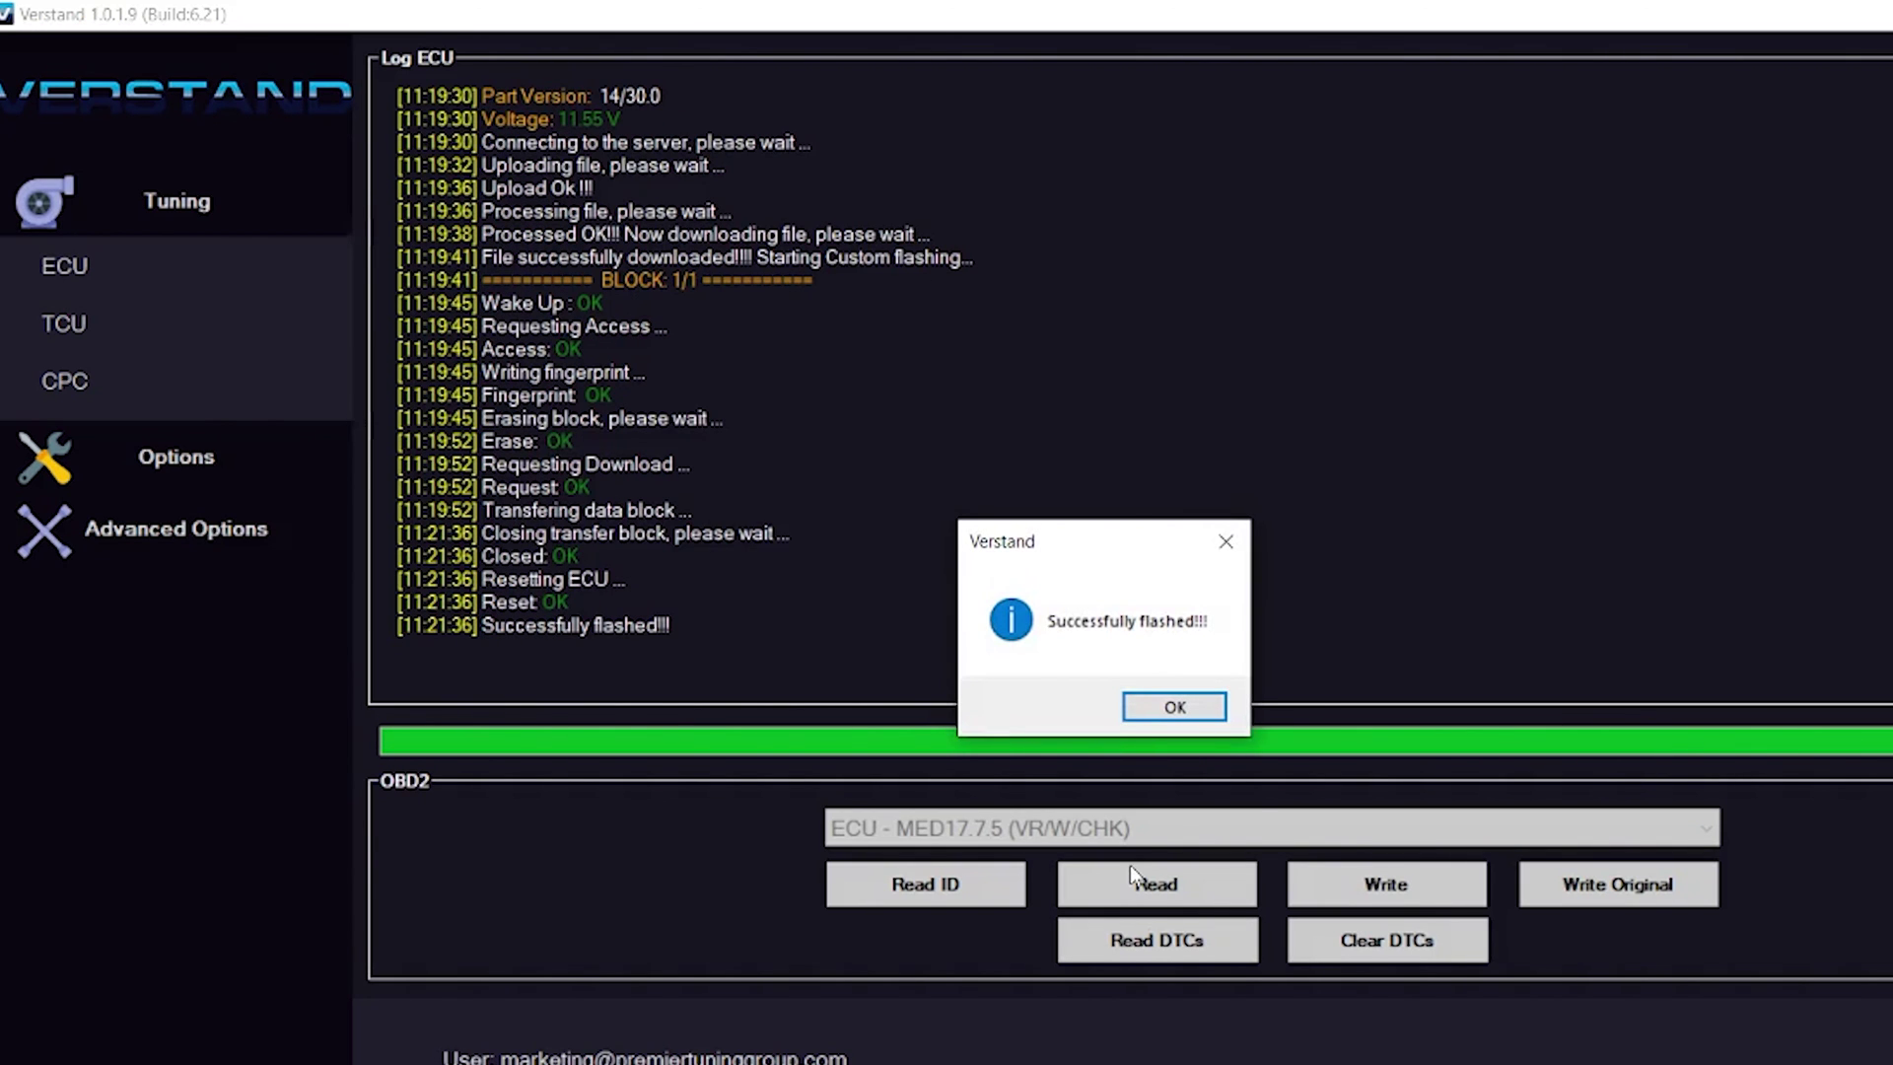
click(1173, 710)
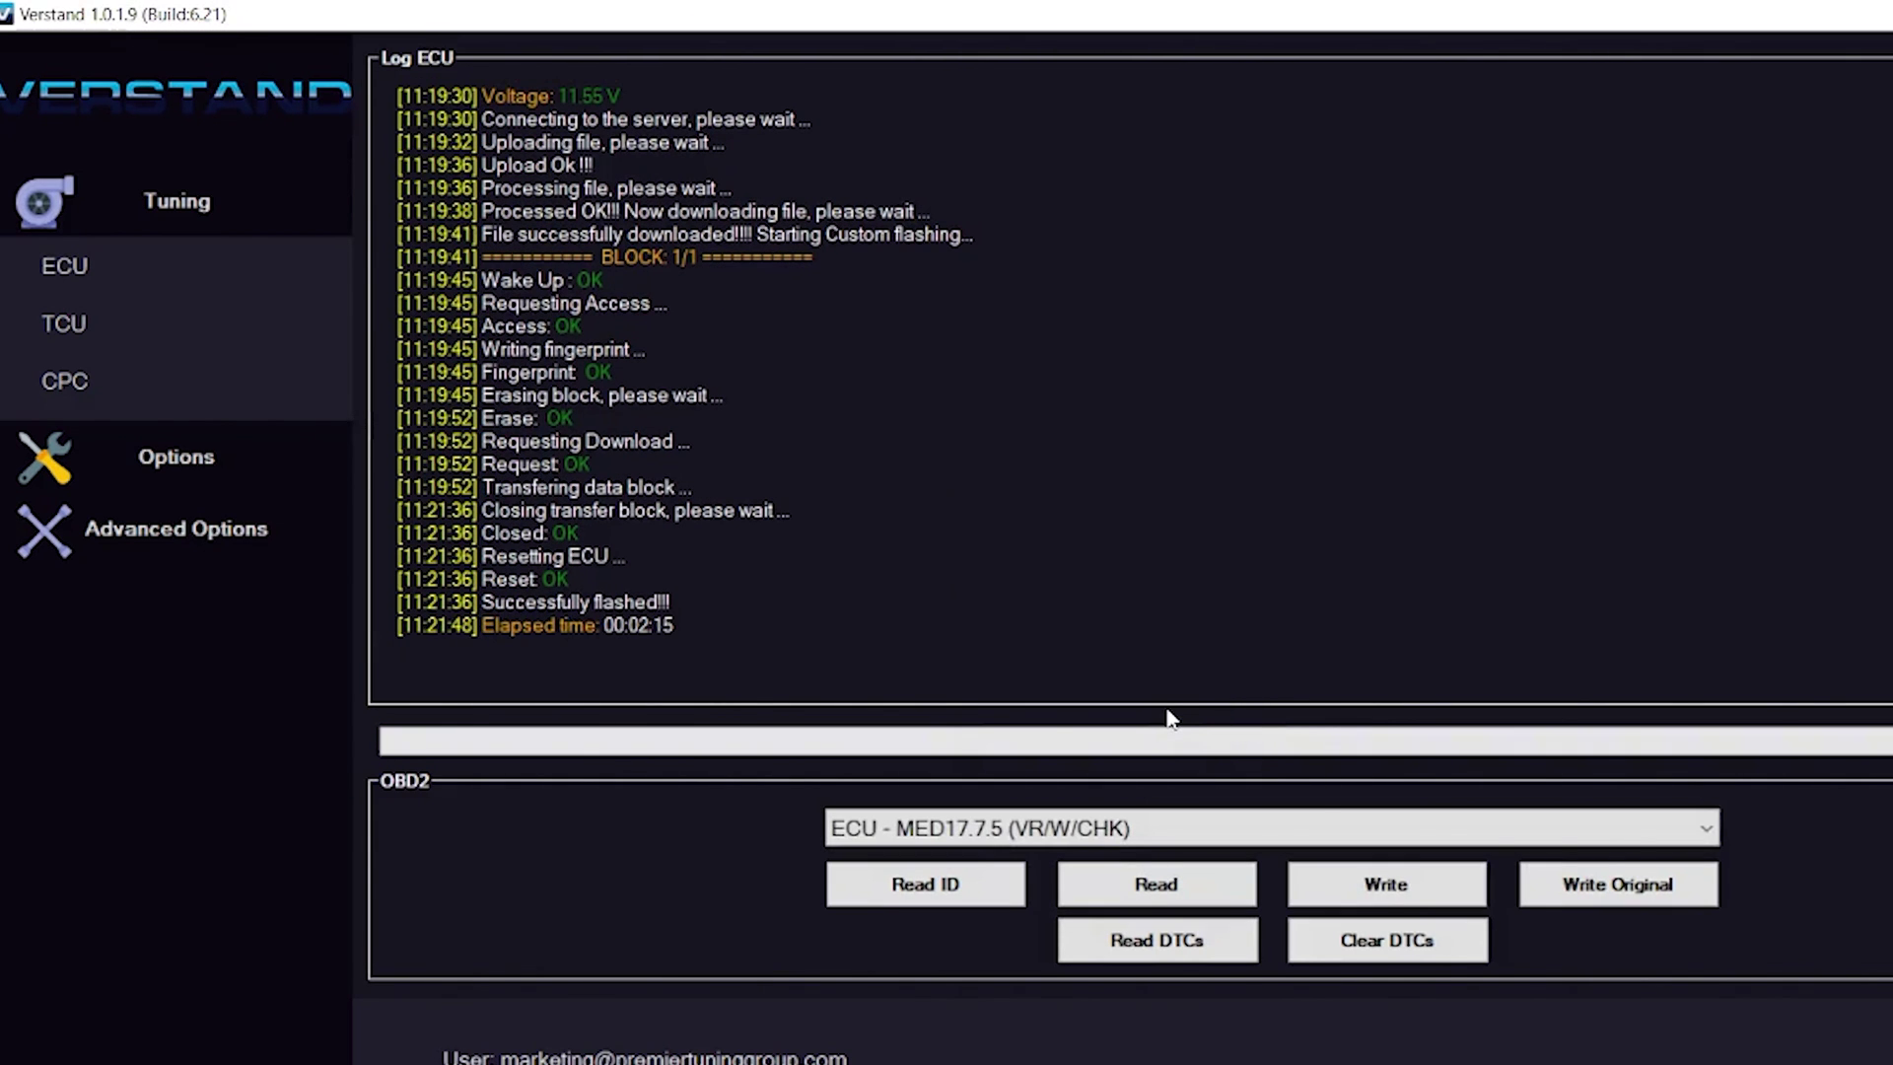